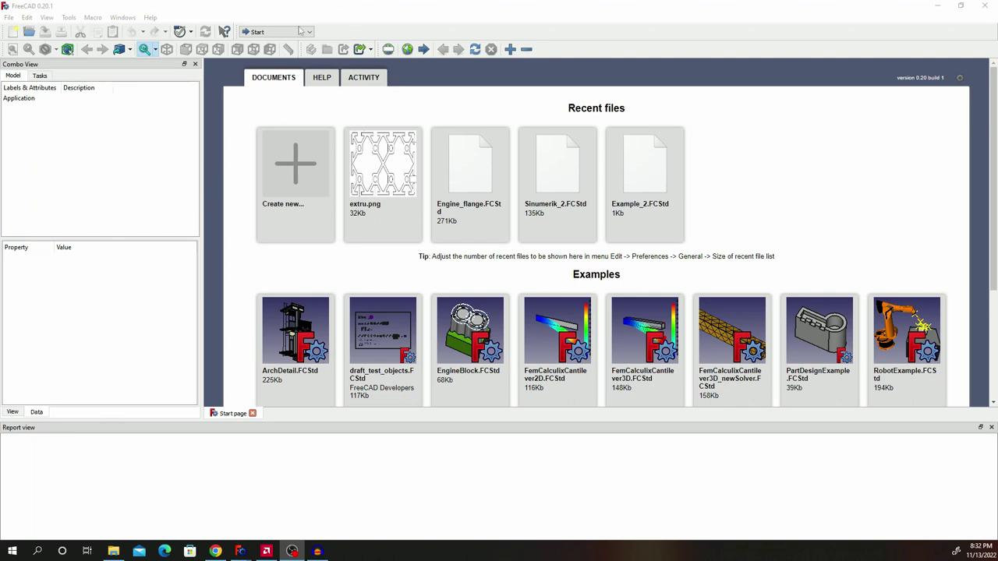
# - Check the FreeCAD version and release details in the About information, then close it
pyautogui.click(154, 23)
pyautogui.click(151, 17)
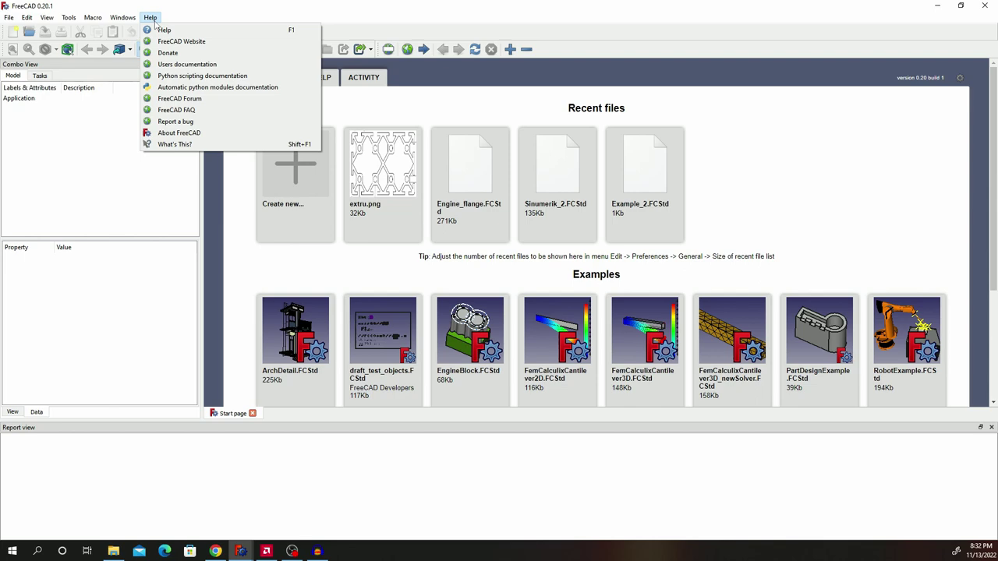
pyautogui.click(179, 132)
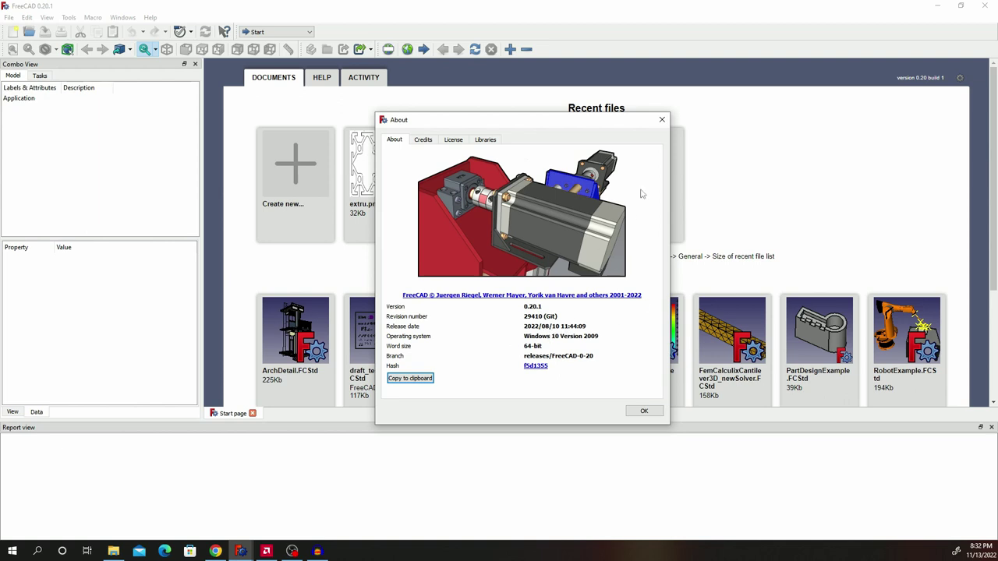
pyautogui.click(662, 119)
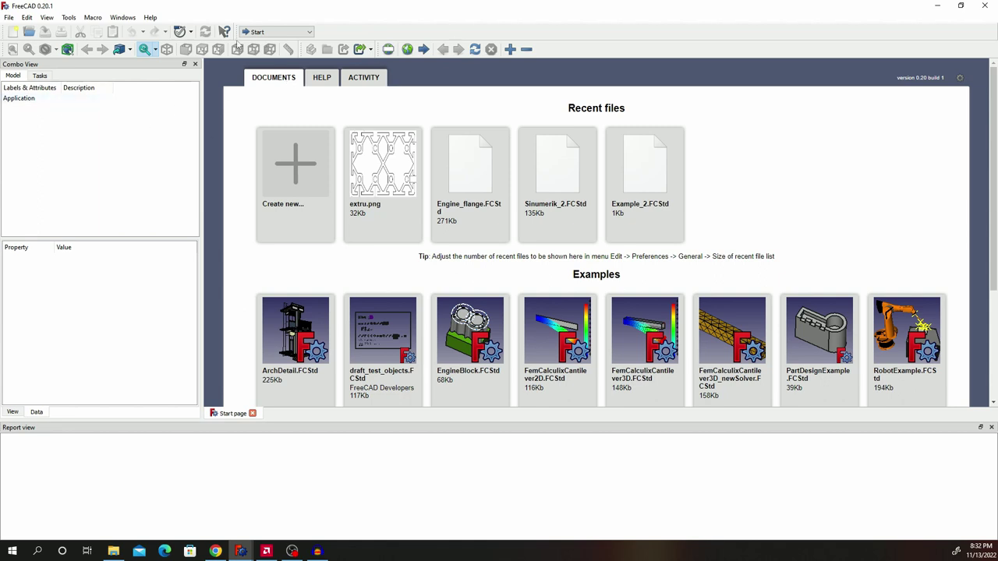
# - Switch to the Part workbench and create a new empty document
pyautogui.click(276, 32)
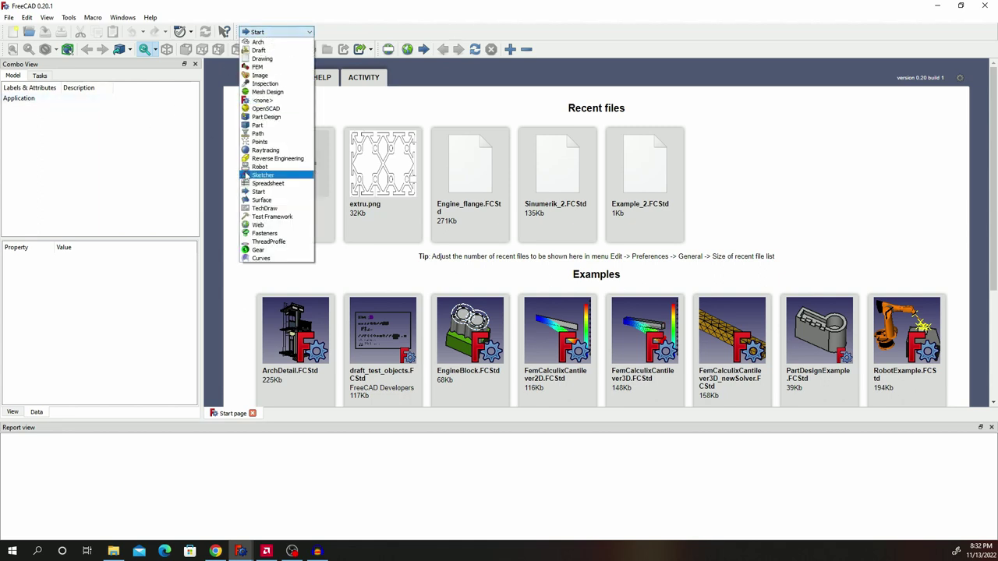
pyautogui.click(262, 124)
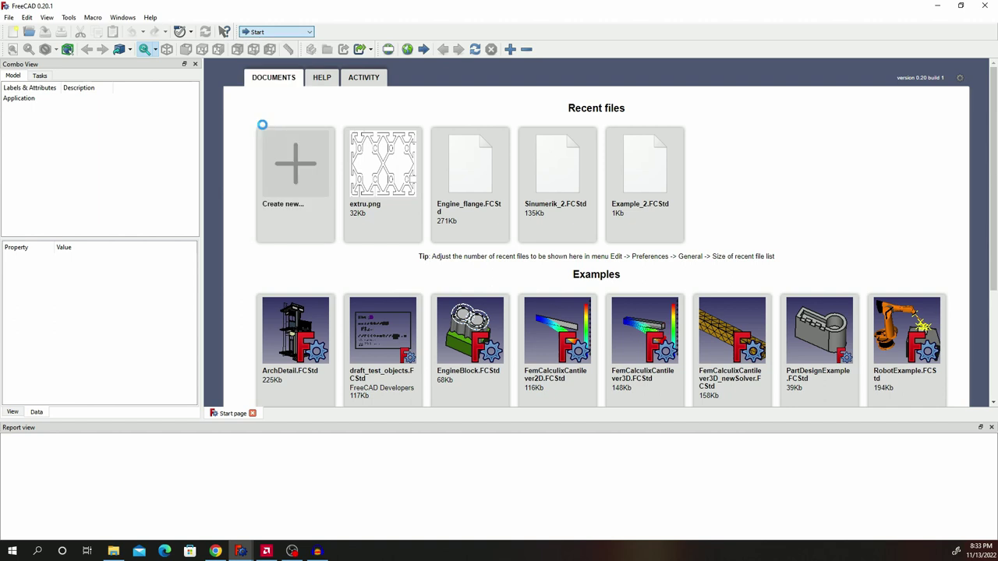
pyautogui.click(286, 217)
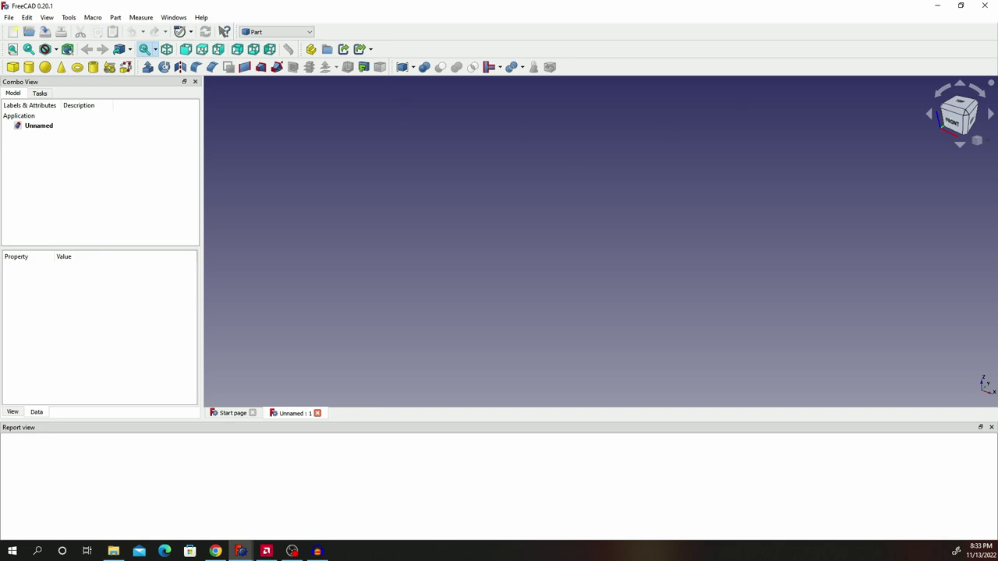
# - Add a cube to the document and set its length, width and height to 90 mm each
pyautogui.click(12, 67)
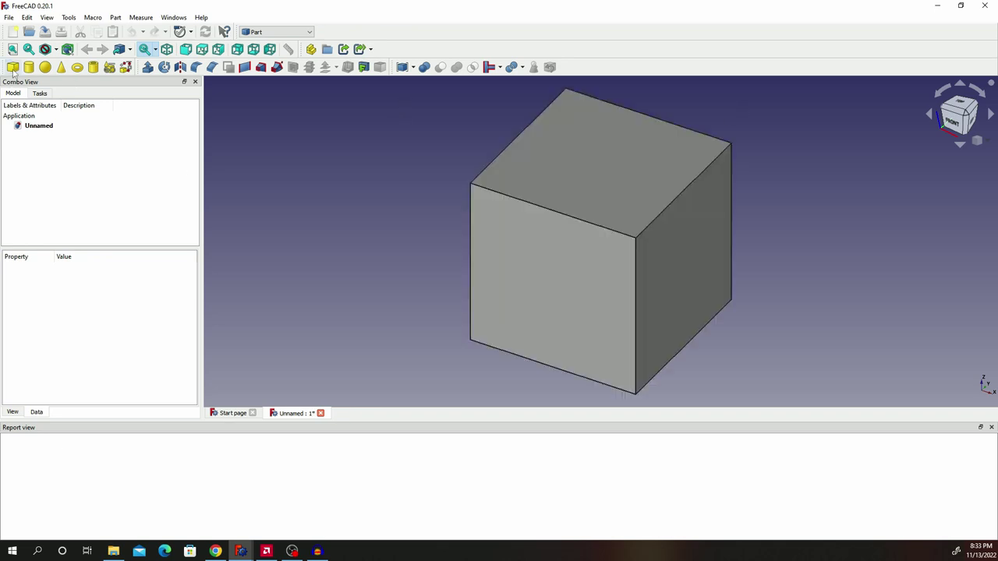
pyautogui.click(42, 137)
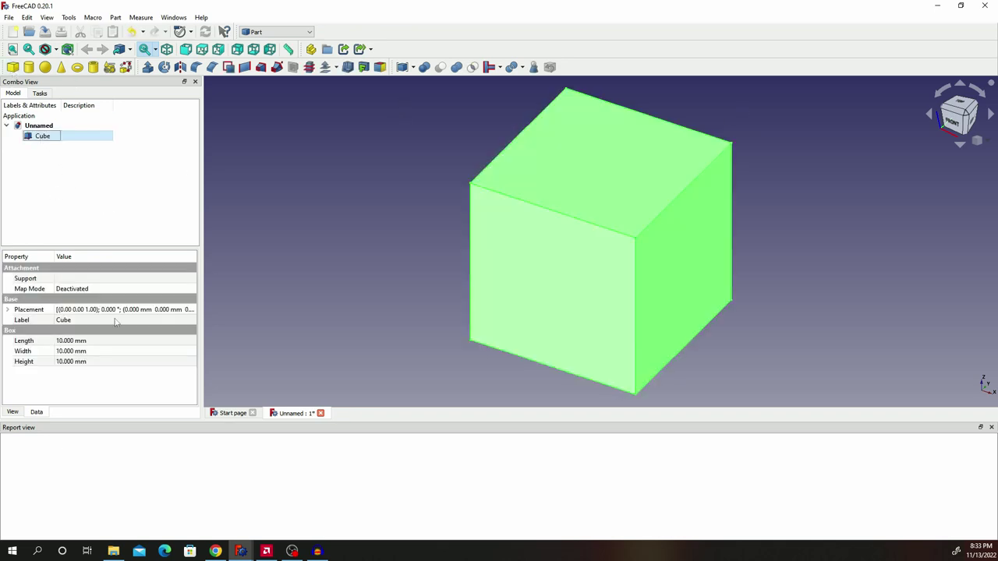
pyautogui.click(215, 552)
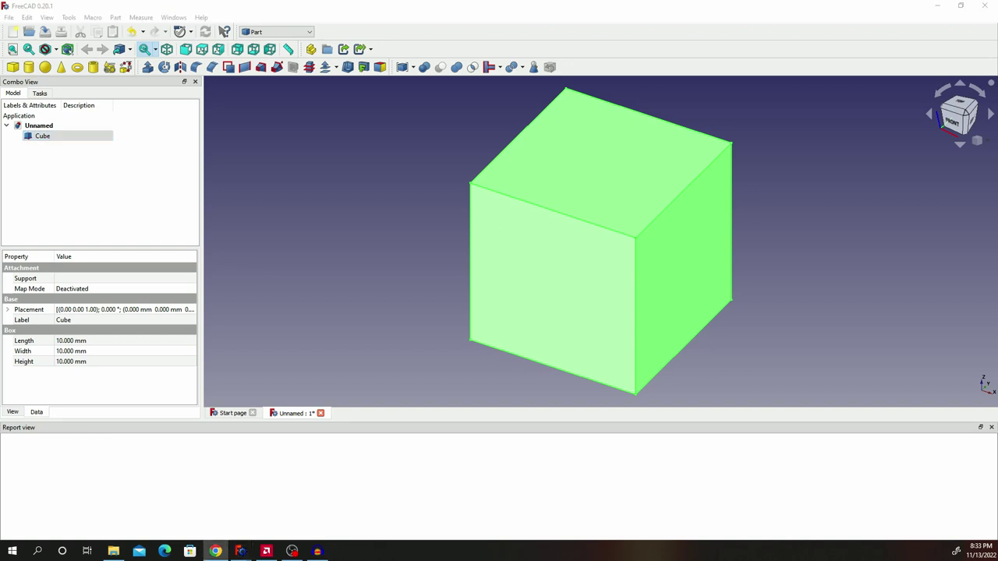
pyautogui.click(91, 342)
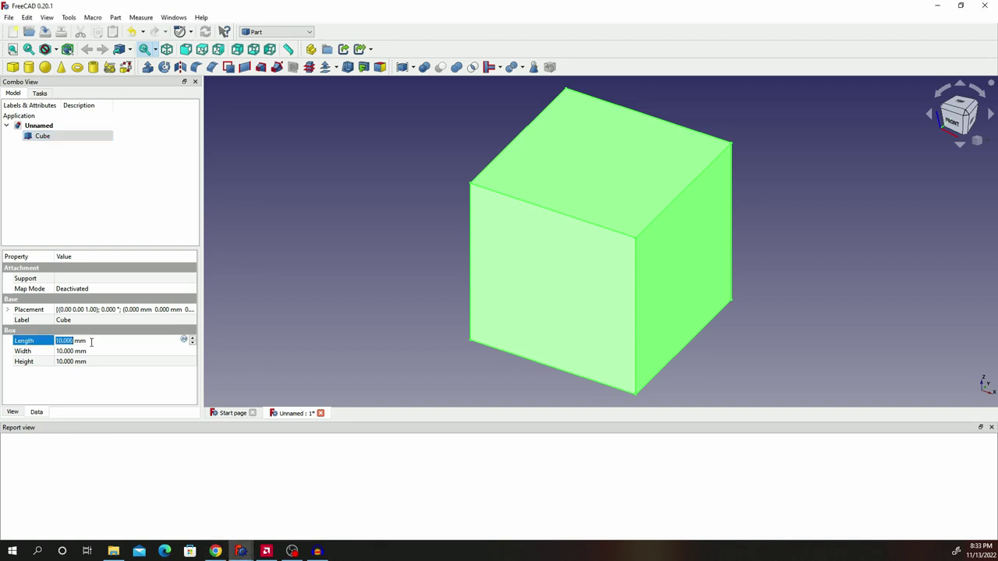
pyautogui.write('90')
pyautogui.press('Return')
pyautogui.click(80, 353)
pyautogui.click(81, 353)
pyautogui.write('90')
pyautogui.press('Return')
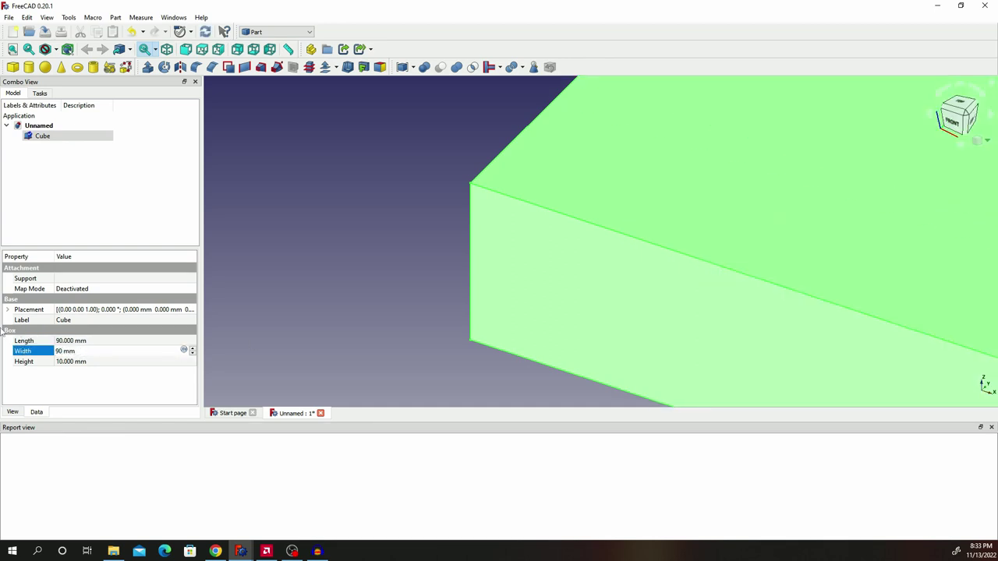
pyautogui.click(101, 362)
pyautogui.write('90')
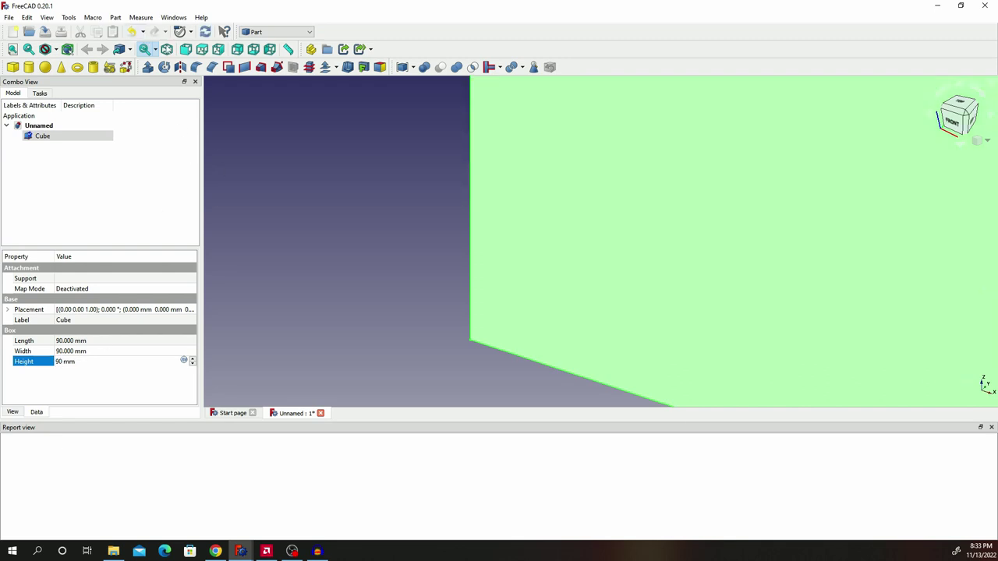
# - Show the 90 mm cube in isometric view and close the report view to enlarge the workspace
pyautogui.click(166, 49)
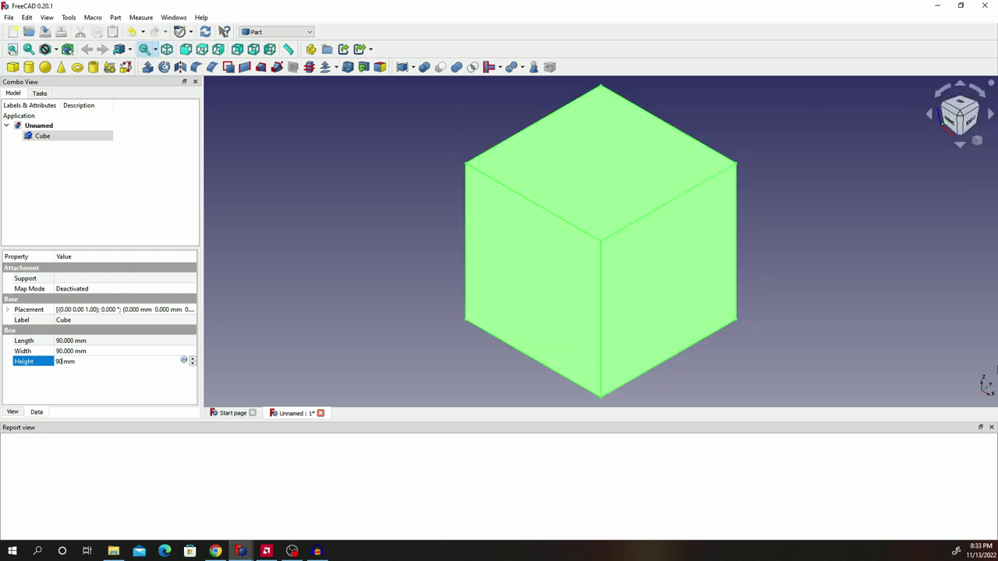
pyautogui.click(991, 427)
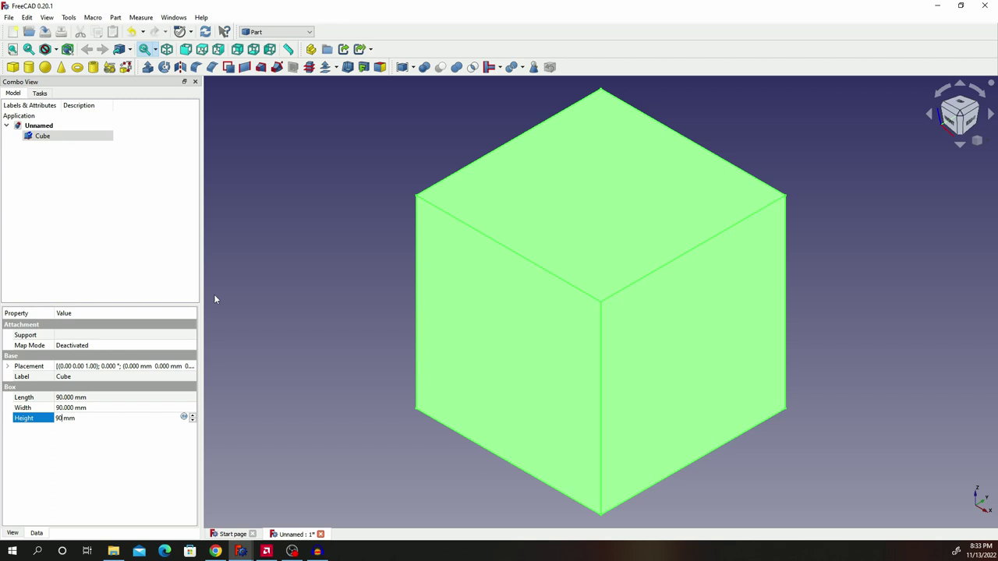
# - Centre the 90 mm cube on the origin by setting its placement translation to -45 mm in X, Y and Z
pyautogui.click(190, 371)
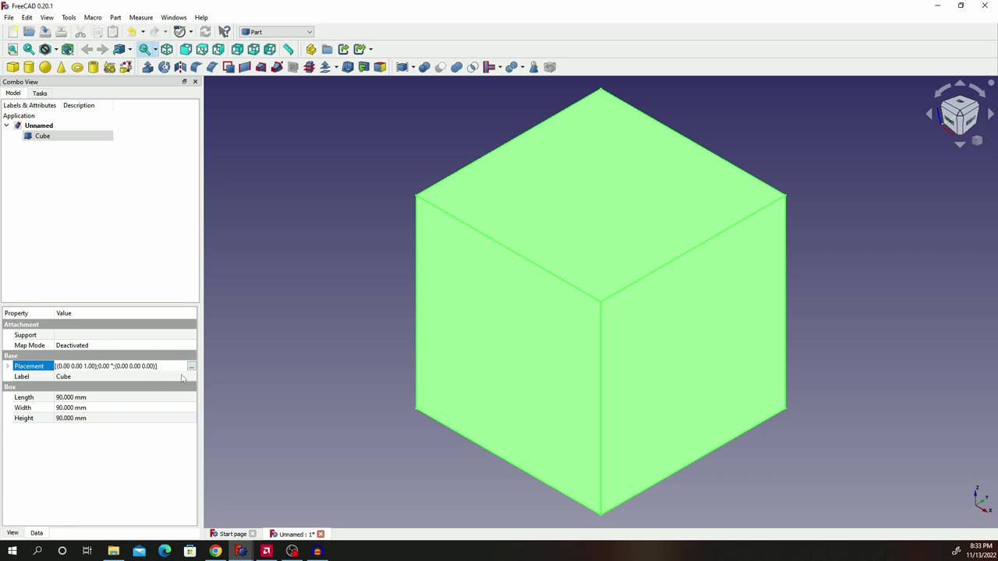
pyautogui.click(189, 371)
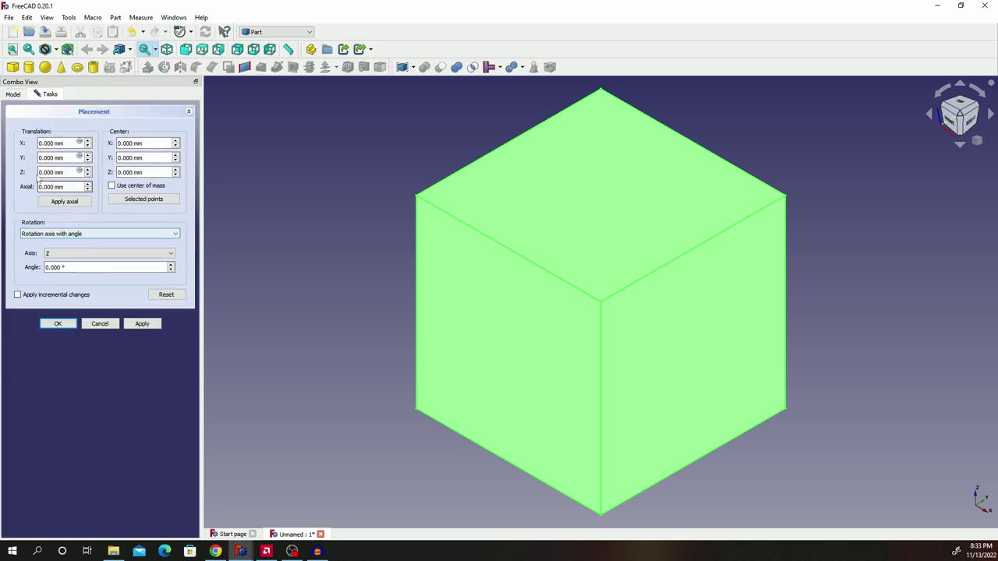
pyautogui.tripleClick(50, 143)
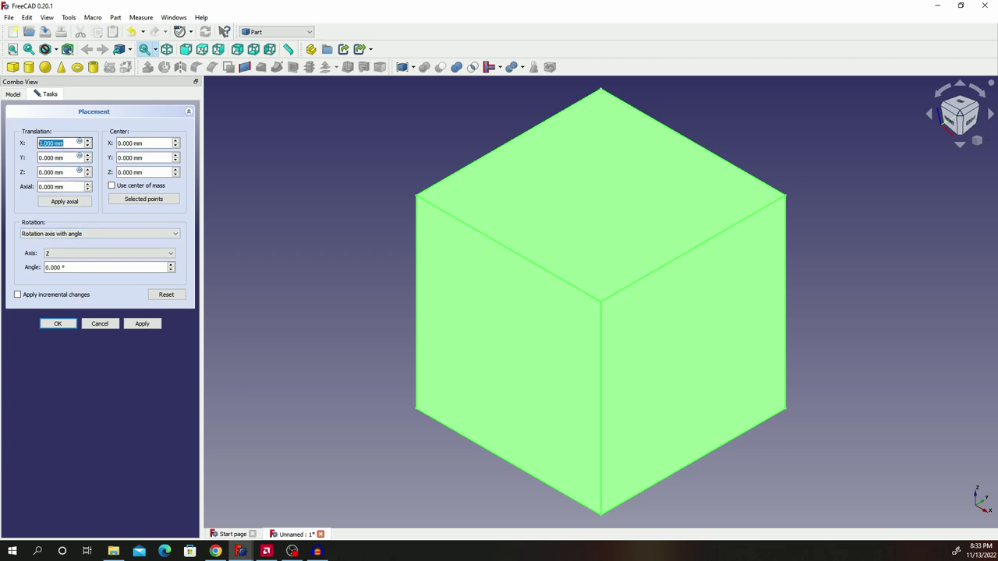
pyautogui.write('-45')
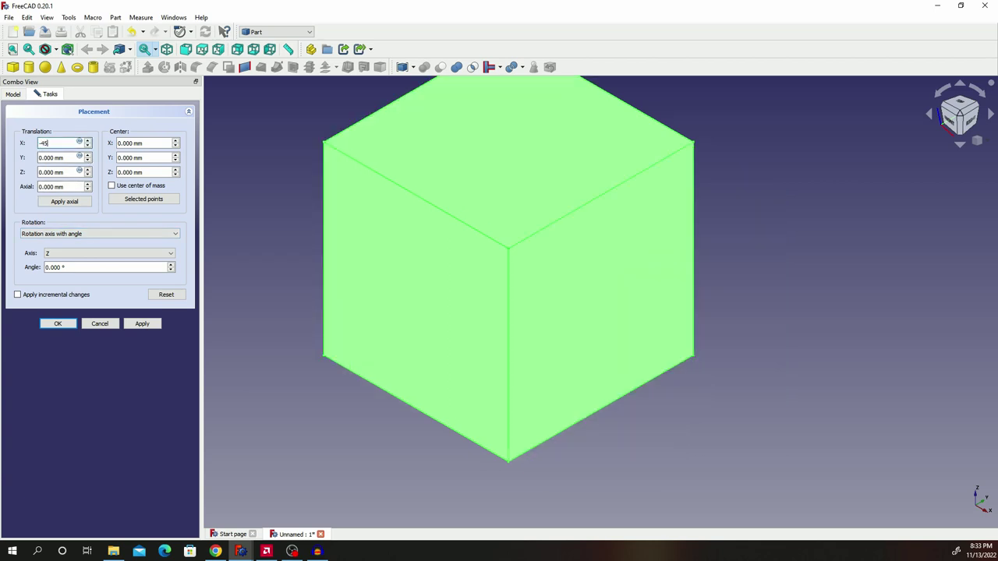
pyautogui.tripleClick(76, 157)
pyautogui.write('-45')
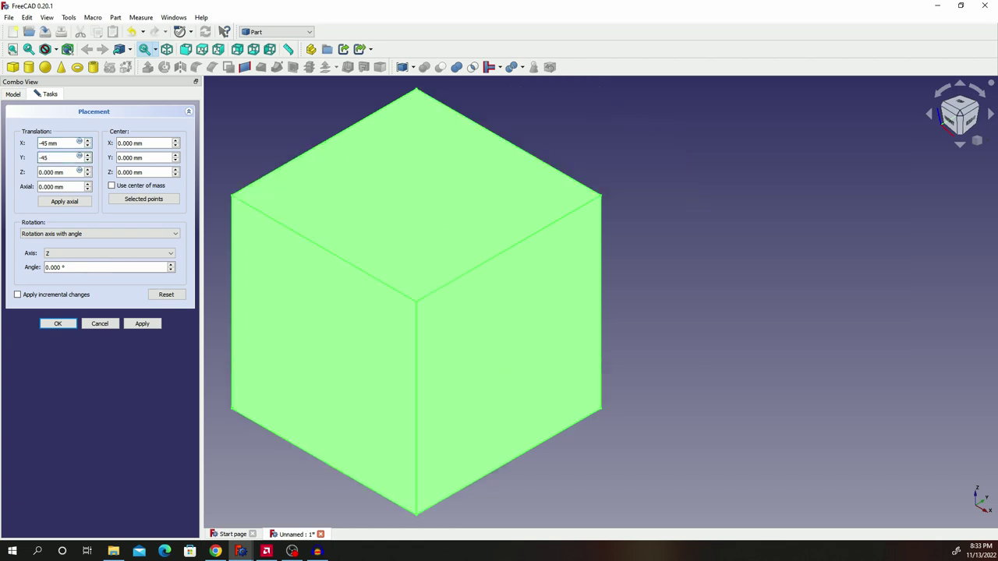
pyautogui.tripleClick(58, 171)
pyautogui.write('-45')
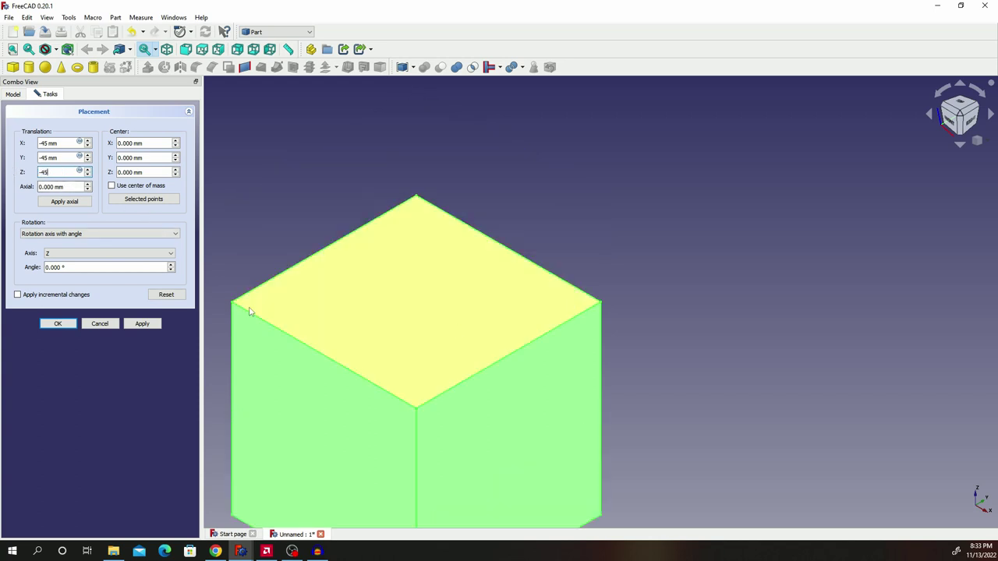
pyautogui.click(57, 325)
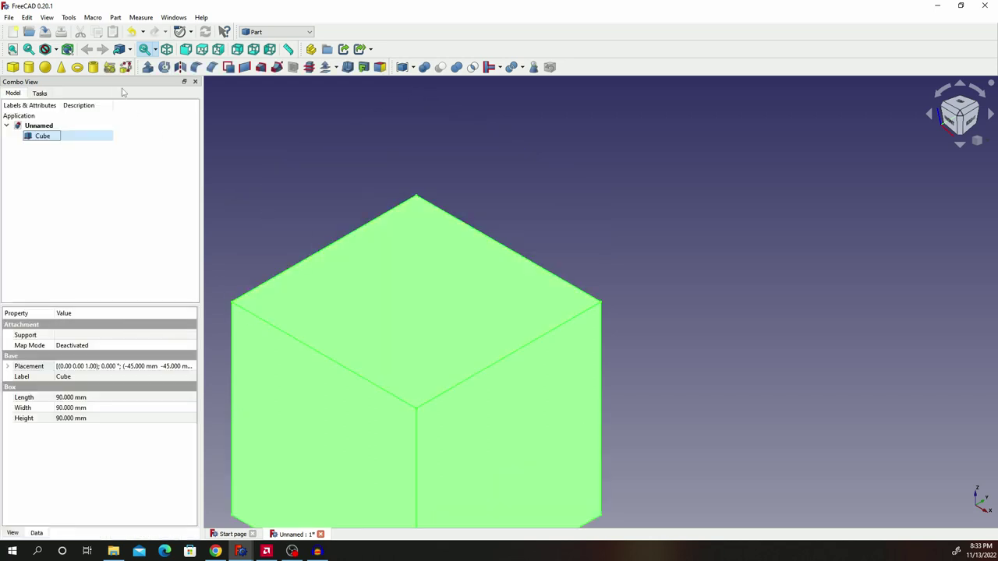
pyautogui.click(13, 48)
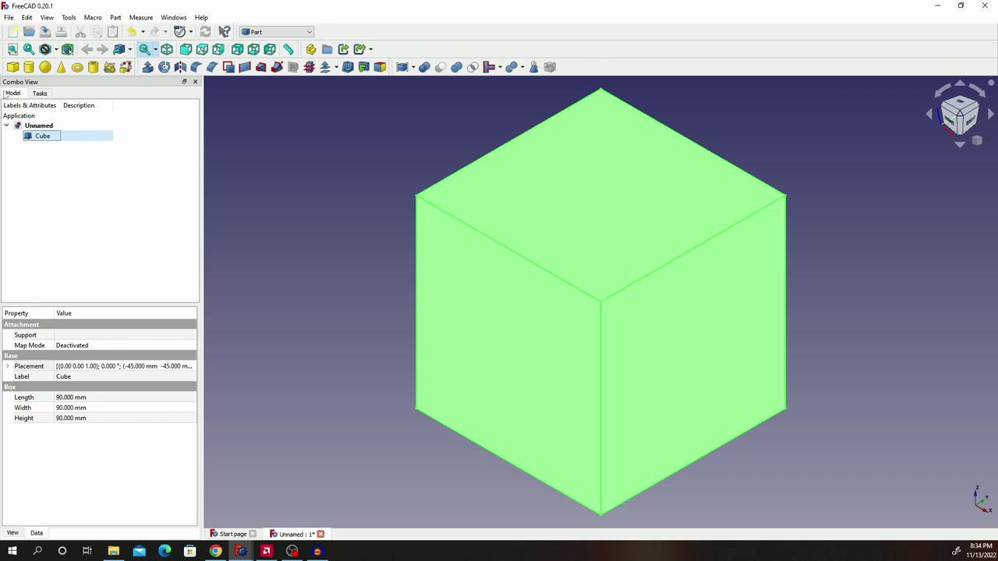
# - Add a second cube and set its length, width and height to 80 mm each
pyautogui.click(12, 67)
pyautogui.click(47, 147)
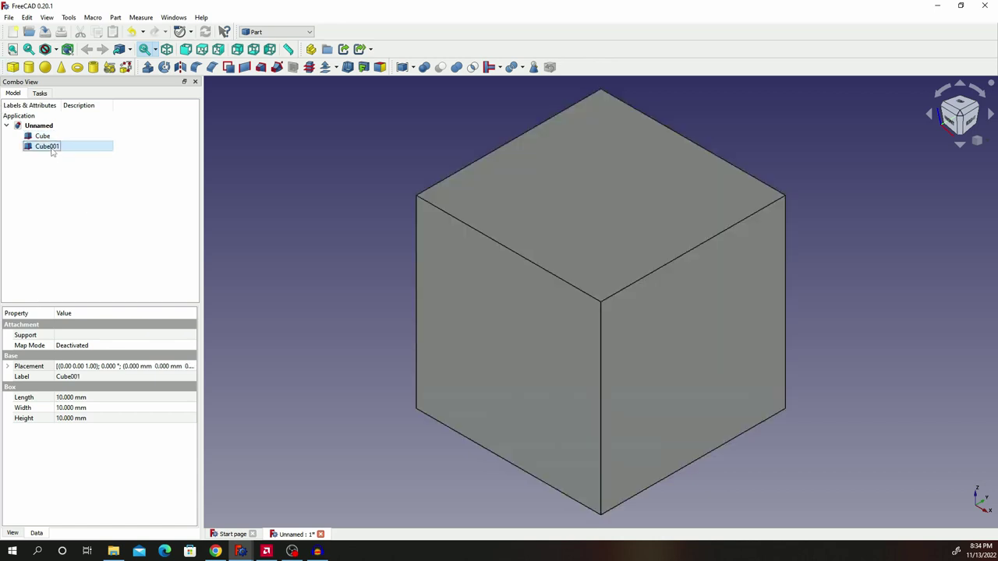
pyautogui.click(85, 398)
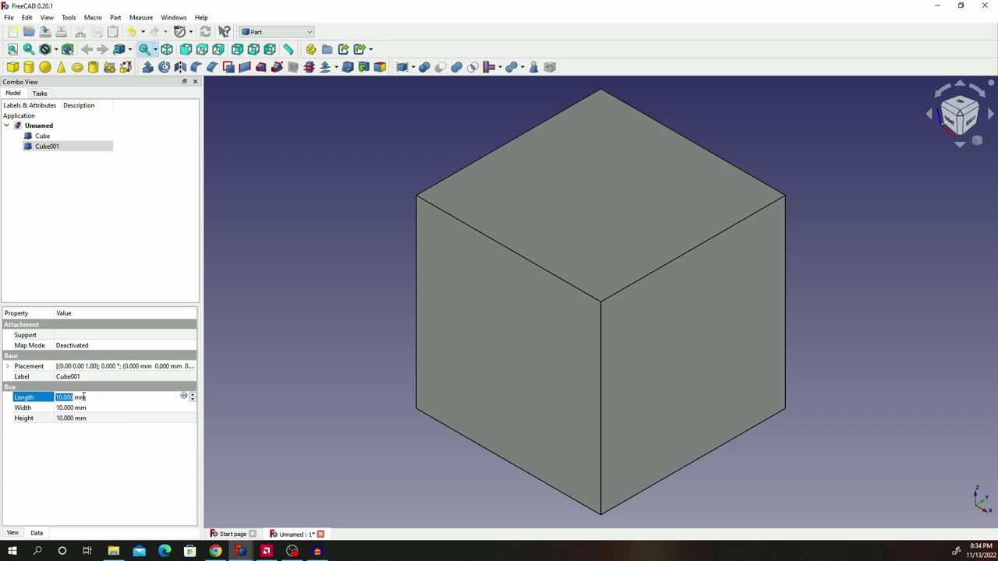
pyautogui.write('80')
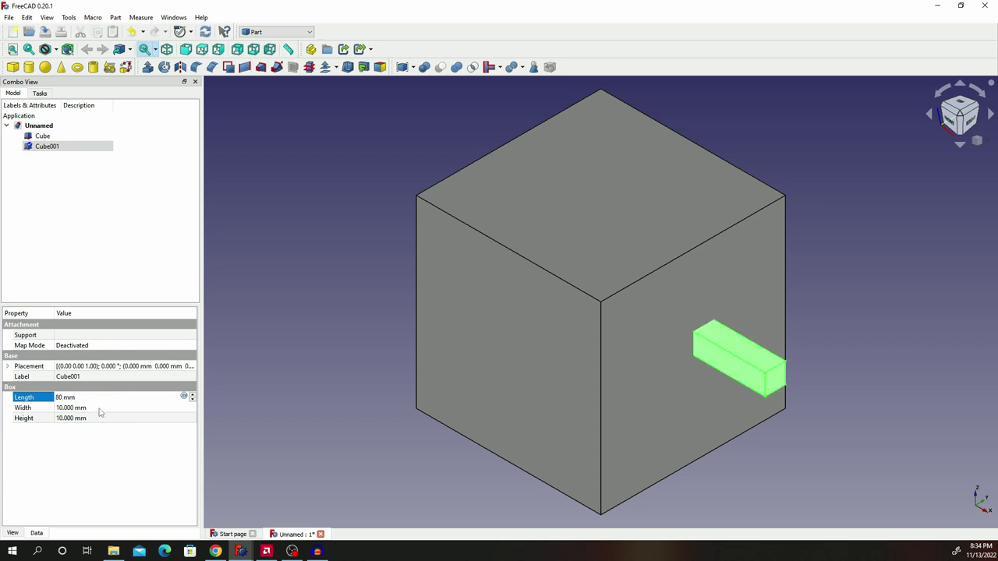
pyautogui.click(100, 408)
pyautogui.write('80')
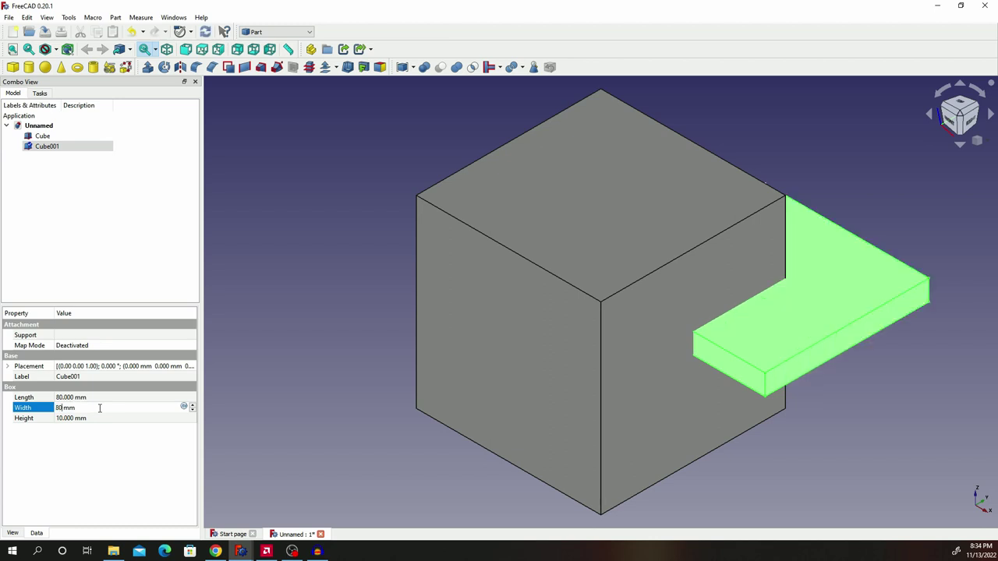
pyautogui.click(104, 419)
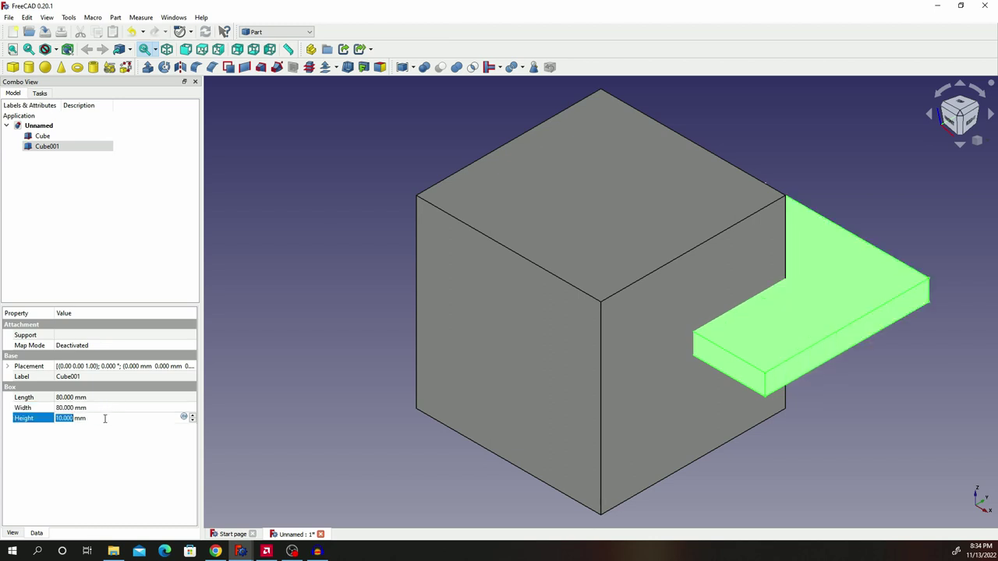
pyautogui.write('80')
# - Centre the 80 mm cube on the origin by setting its placement translation to -40 mm in X, Y and Z
pyautogui.click(196, 368)
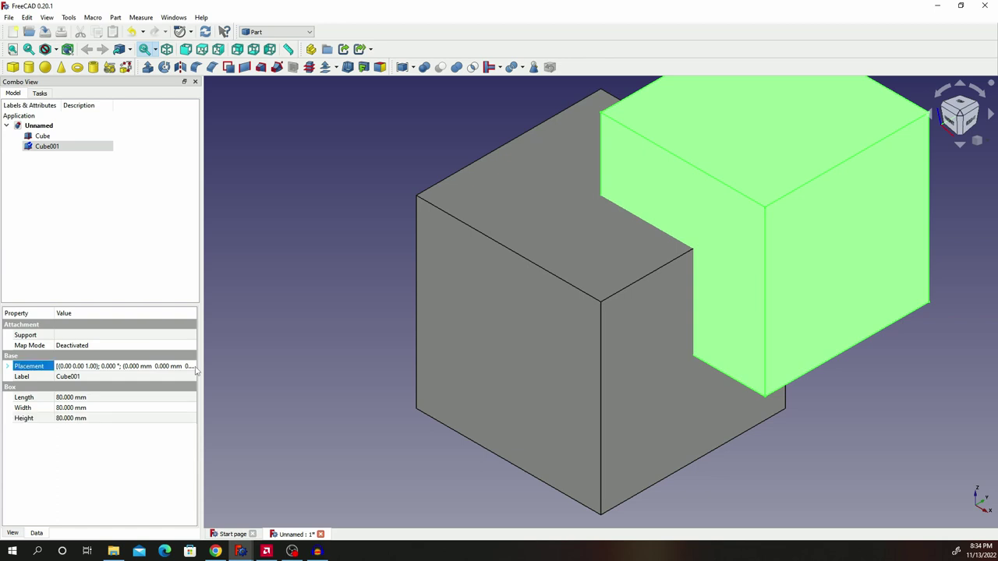
pyautogui.click(193, 366)
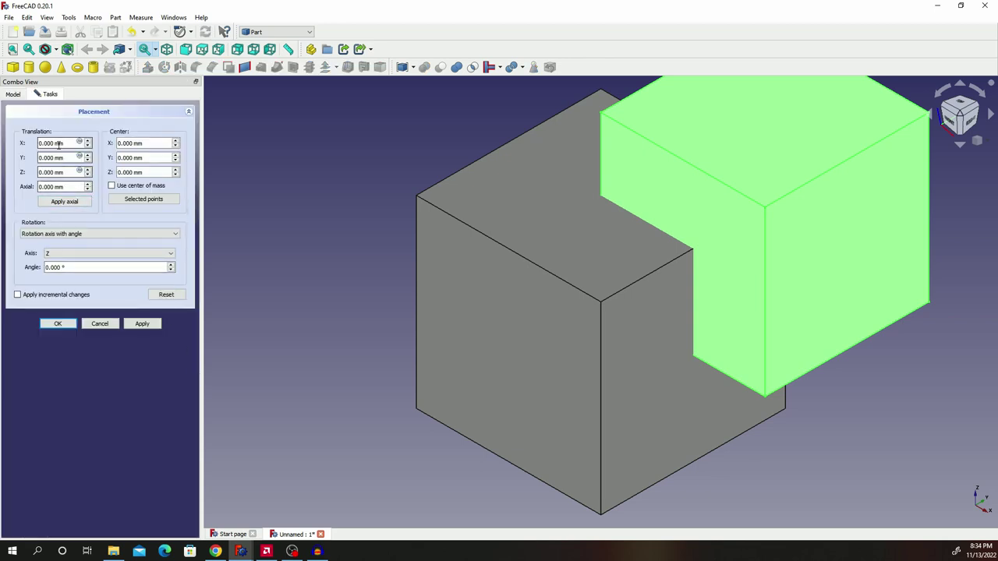
pyautogui.moveTo(56, 143); pyautogui.dragTo(13, 144)
pyautogui.write('-40')
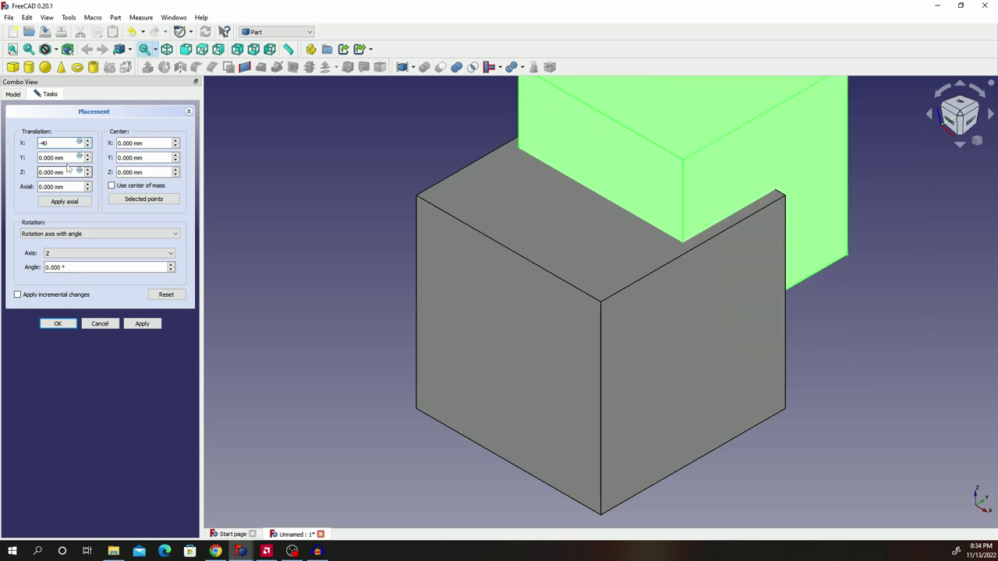
pyautogui.press('Tab')
pyautogui.write('-40')
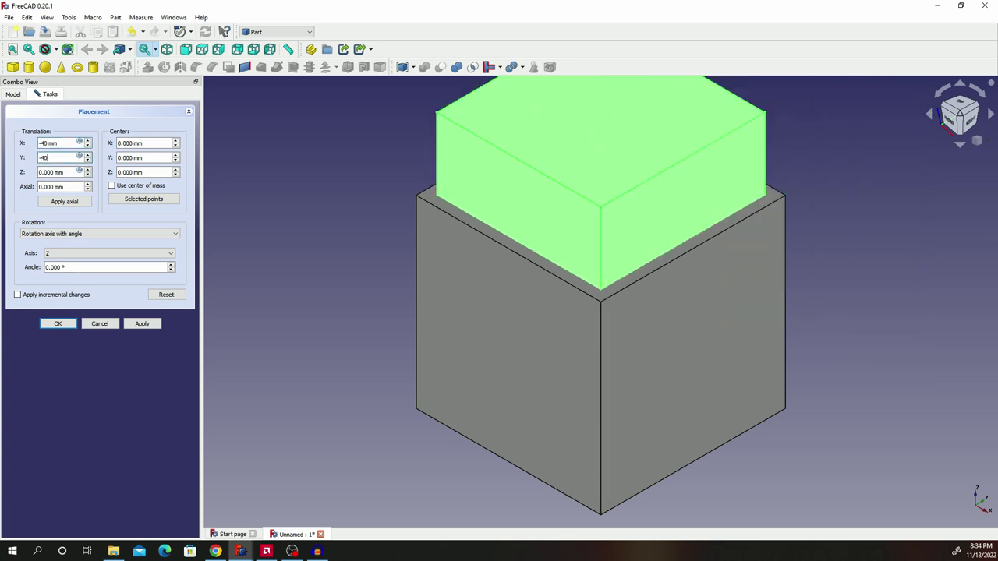
pyautogui.press('Tab')
pyautogui.write('-40')
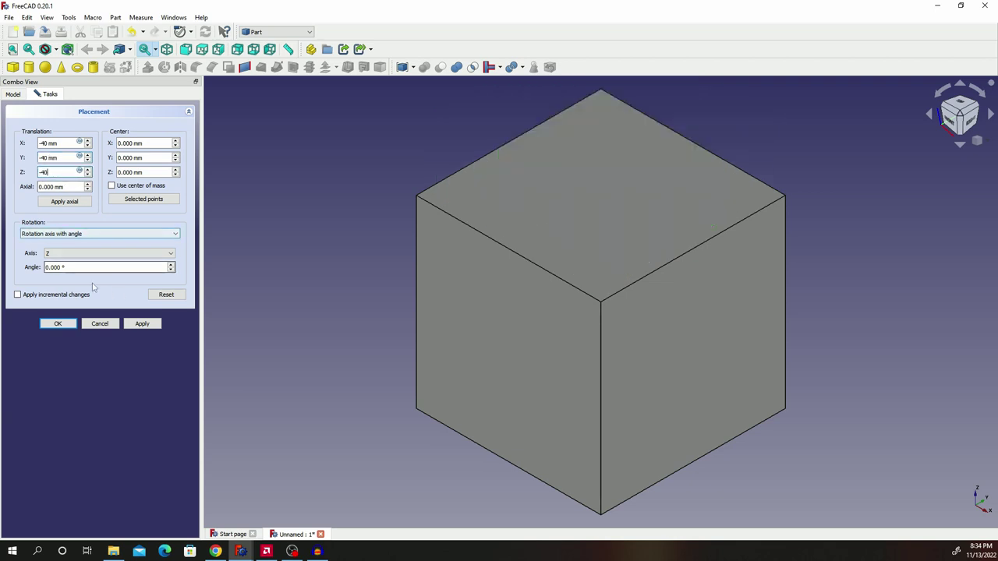
pyautogui.click(58, 324)
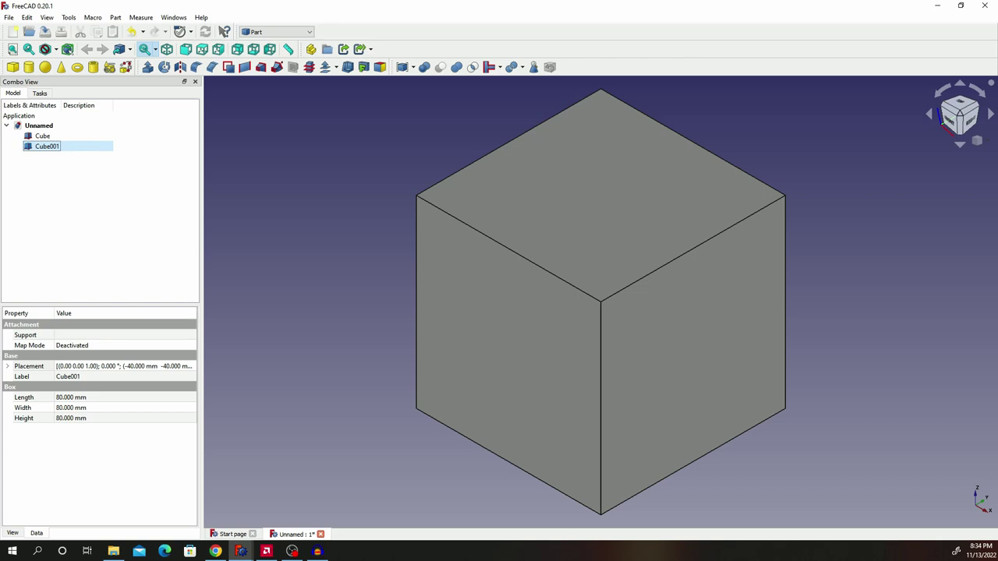
# - Set the shape color of the 80 mm cube to green (#55aa00) in its display properties
pyautogui.rightClick(54, 149)
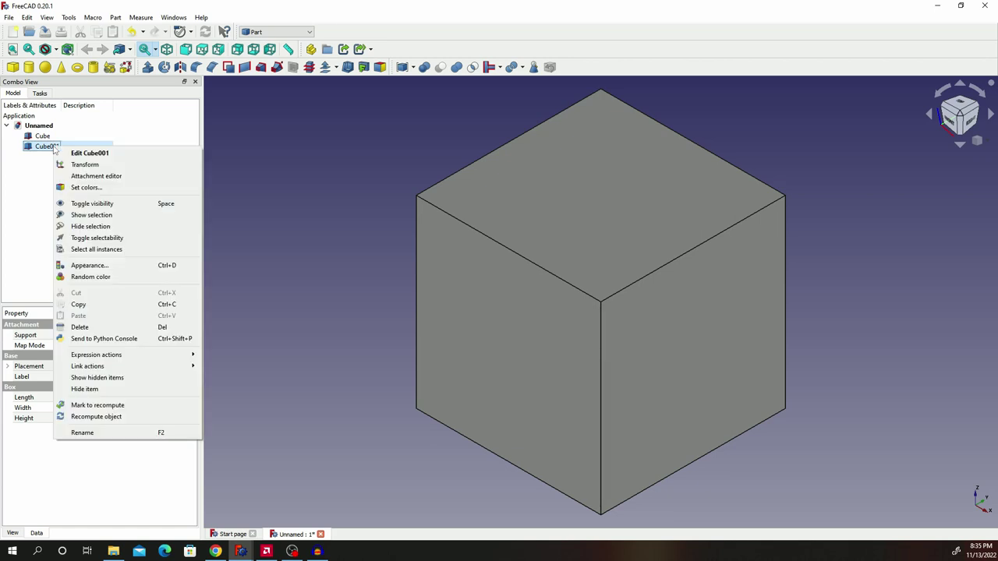
pyautogui.click(106, 267)
pyautogui.click(140, 208)
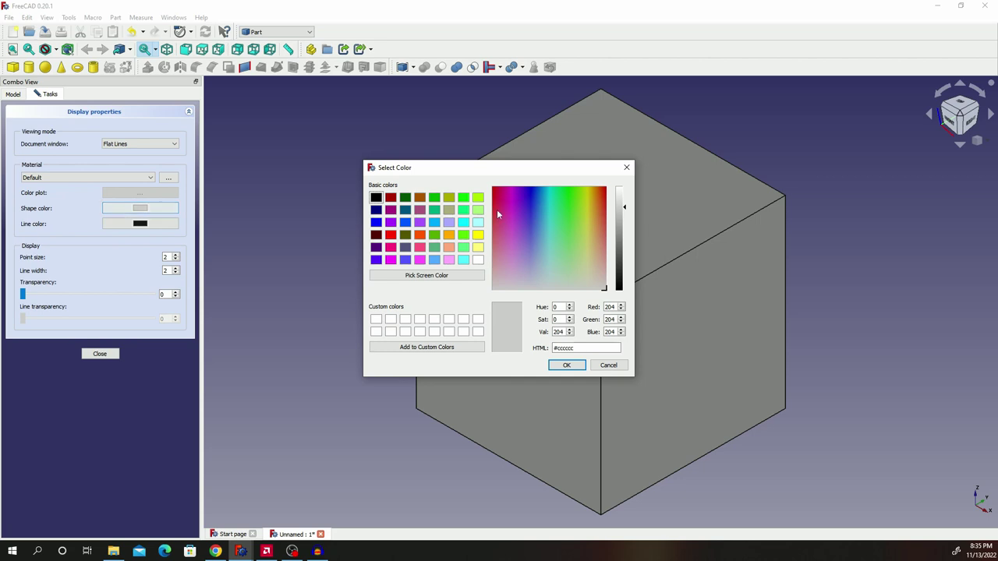
pyautogui.click(434, 235)
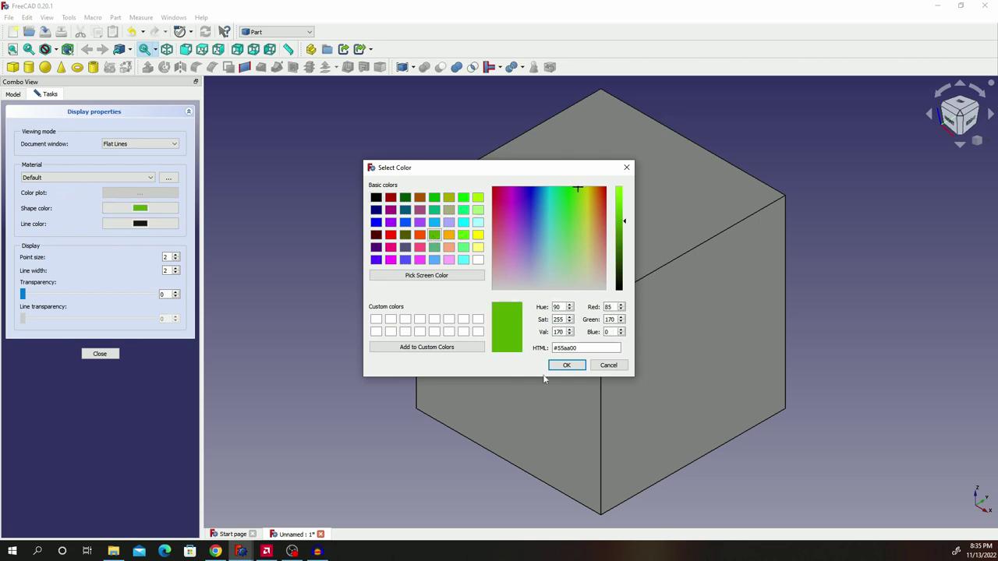
pyautogui.click(566, 366)
pyautogui.click(101, 354)
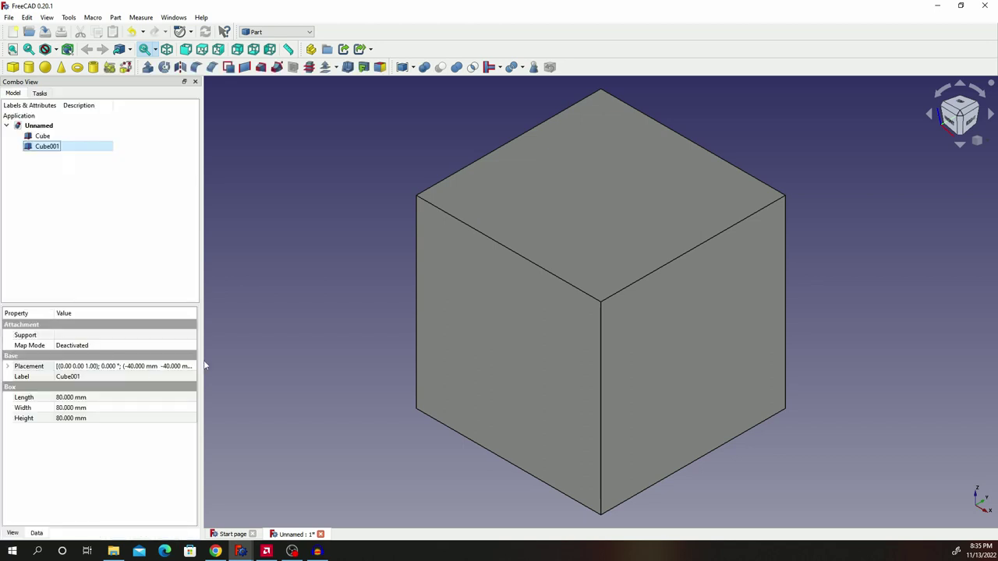
# - Set the transparency of the 90 mm cube to 70 and deselect it
pyautogui.click(46, 138)
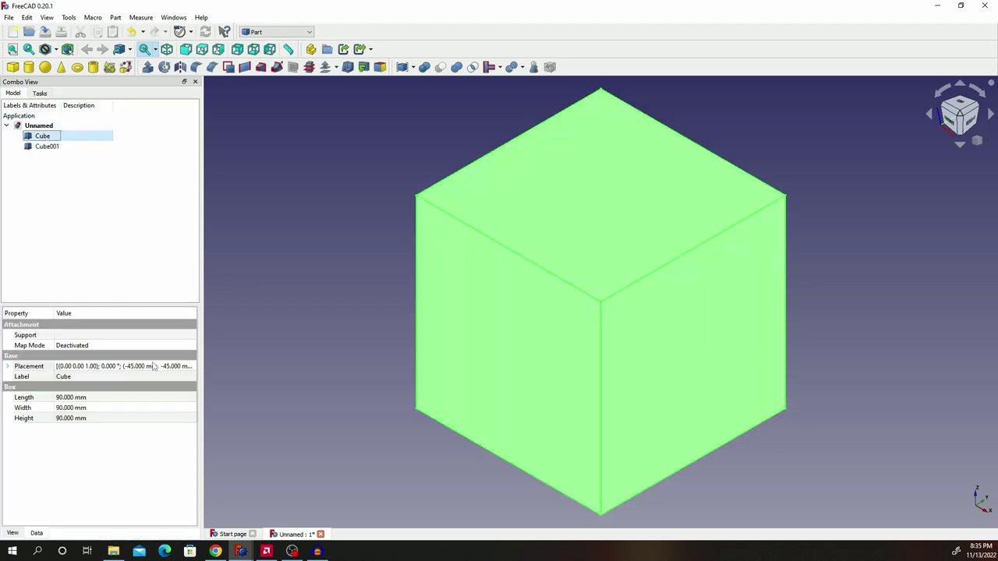
pyautogui.rightClick(43, 139)
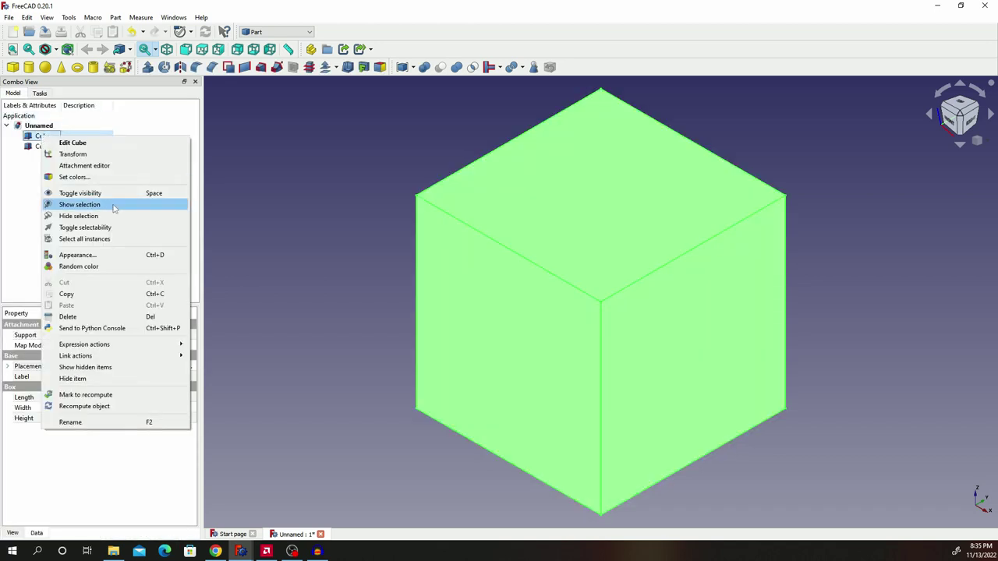
pyautogui.click(92, 256)
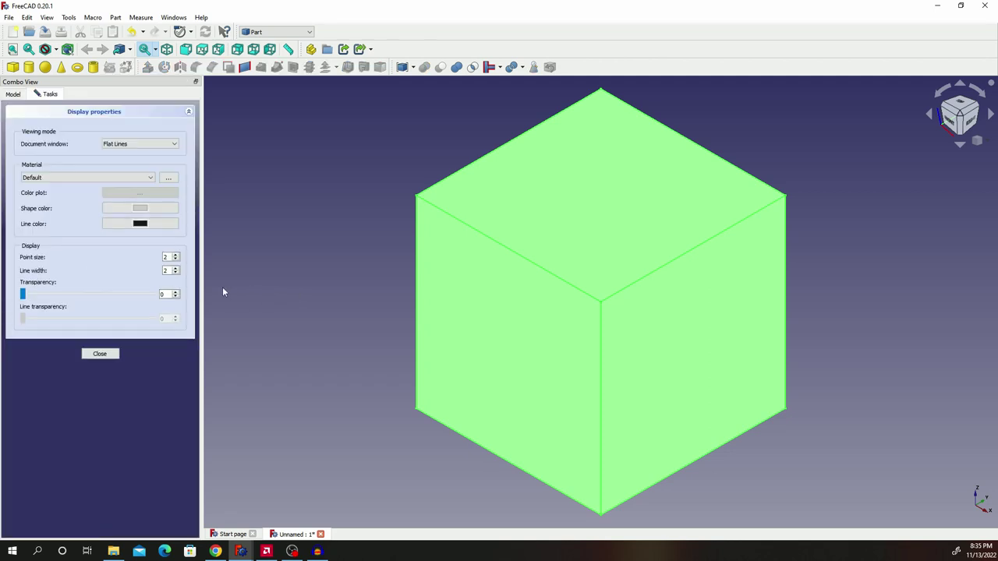
pyautogui.moveTo(168, 295); pyautogui.dragTo(148, 297)
pyautogui.write('70')
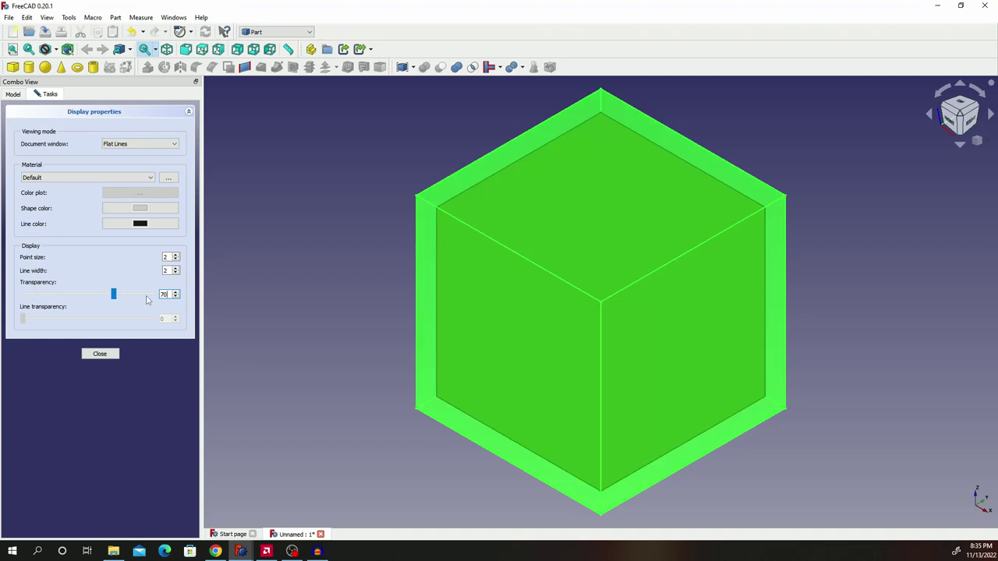
pyautogui.click(109, 358)
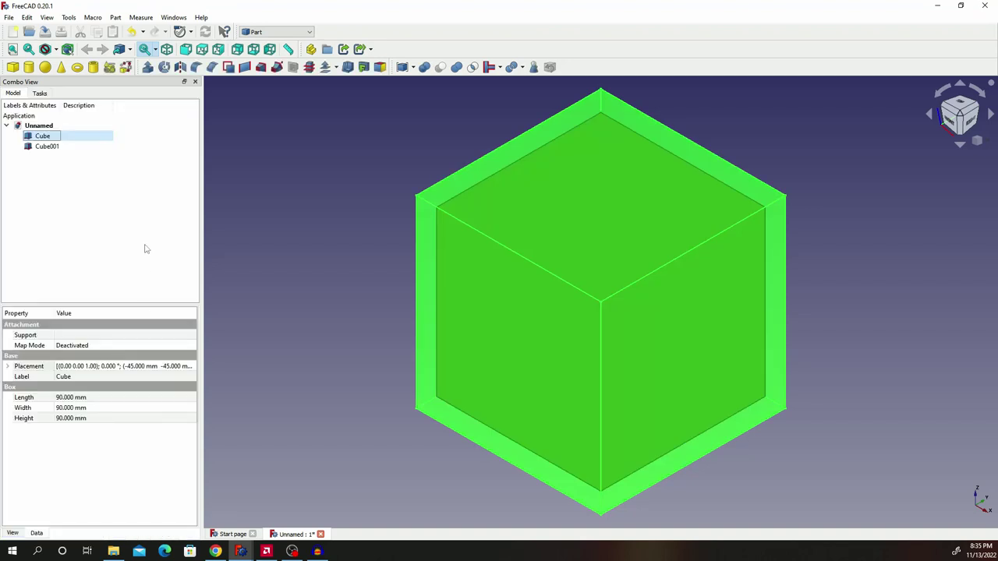
pyautogui.click(101, 190)
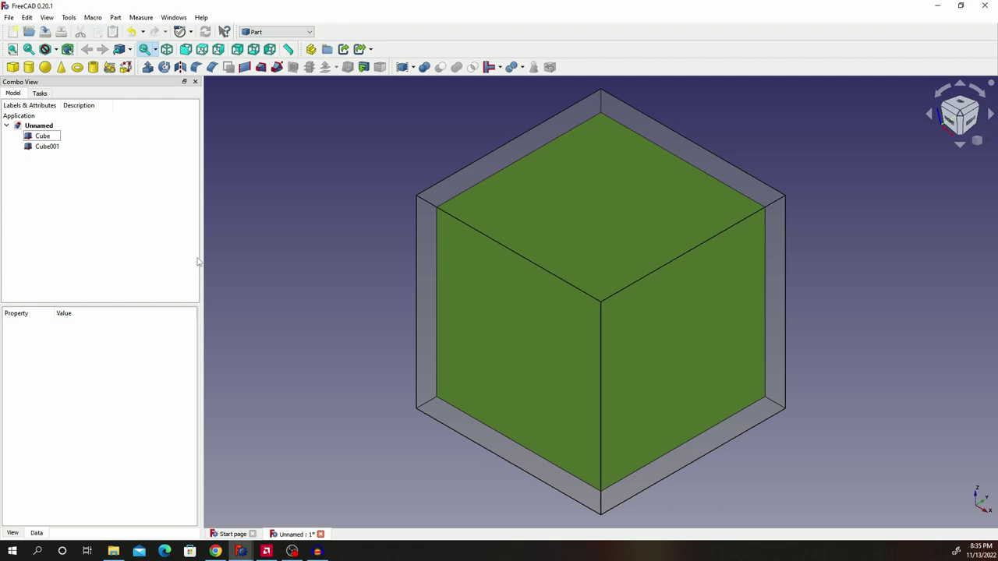
# - Add a cylinder and set its radius to 27.5 mm and its height to 120 mm
pyautogui.click(29, 67)
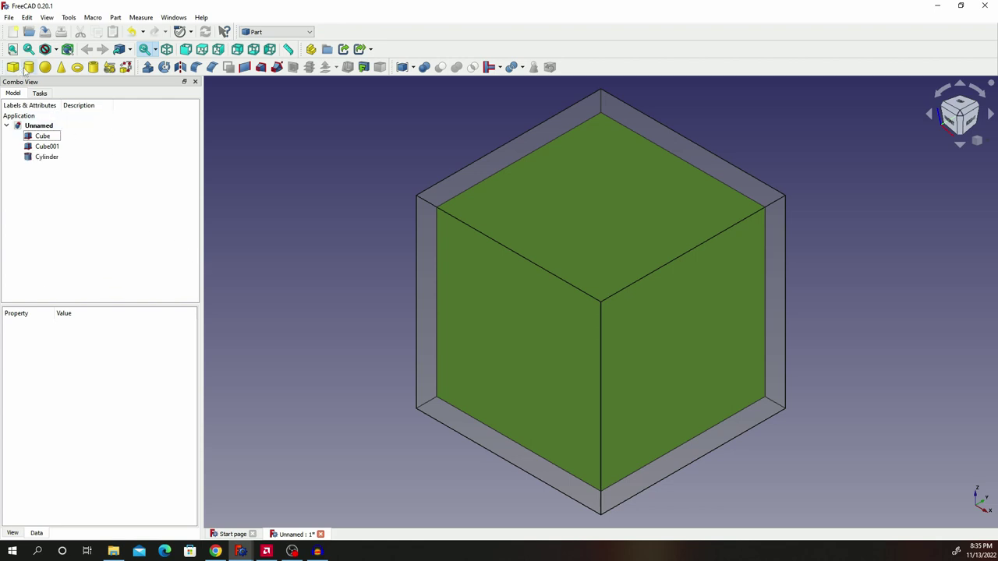
pyautogui.click(50, 158)
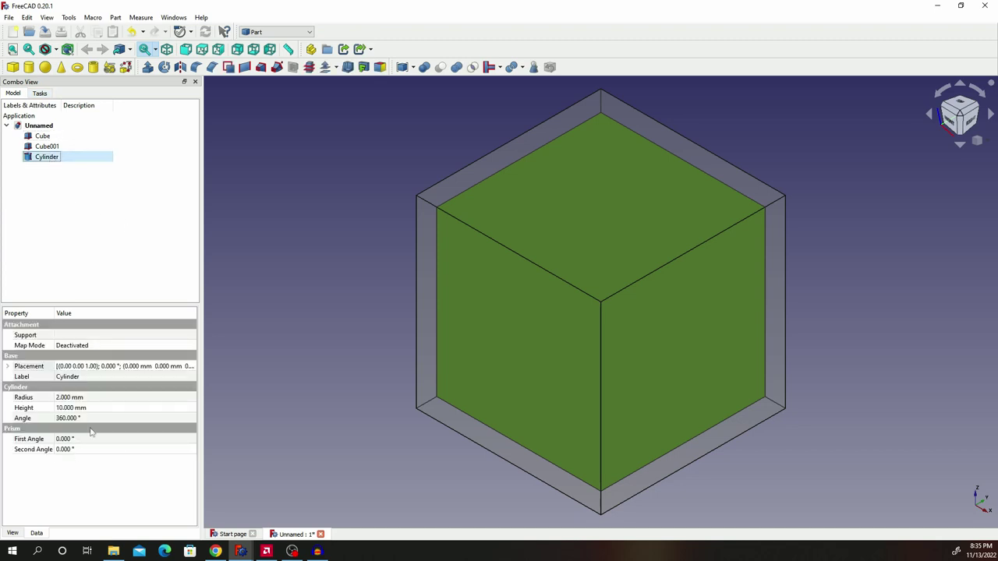
pyautogui.click(86, 397)
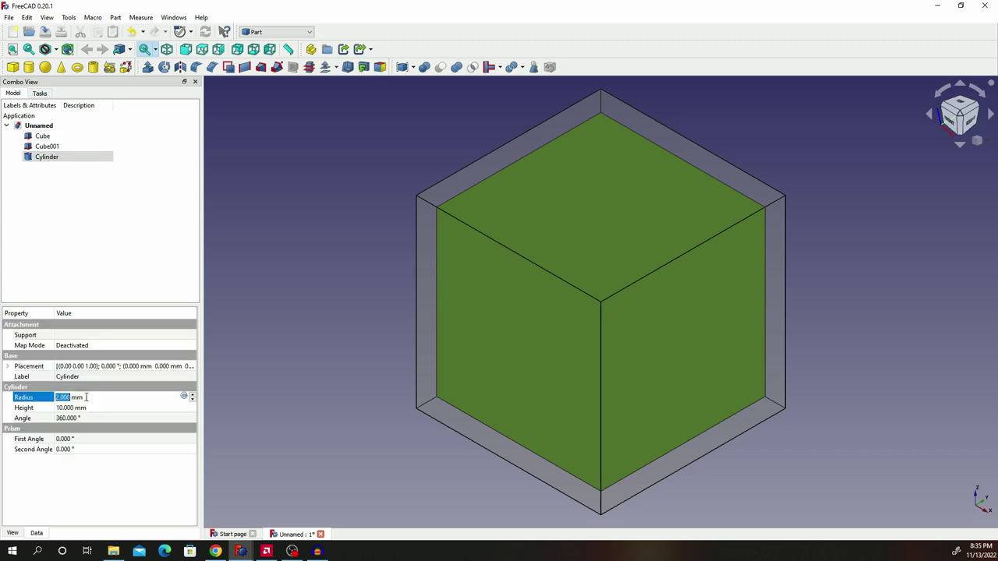
pyautogui.write('27.5')
pyautogui.click(90, 407)
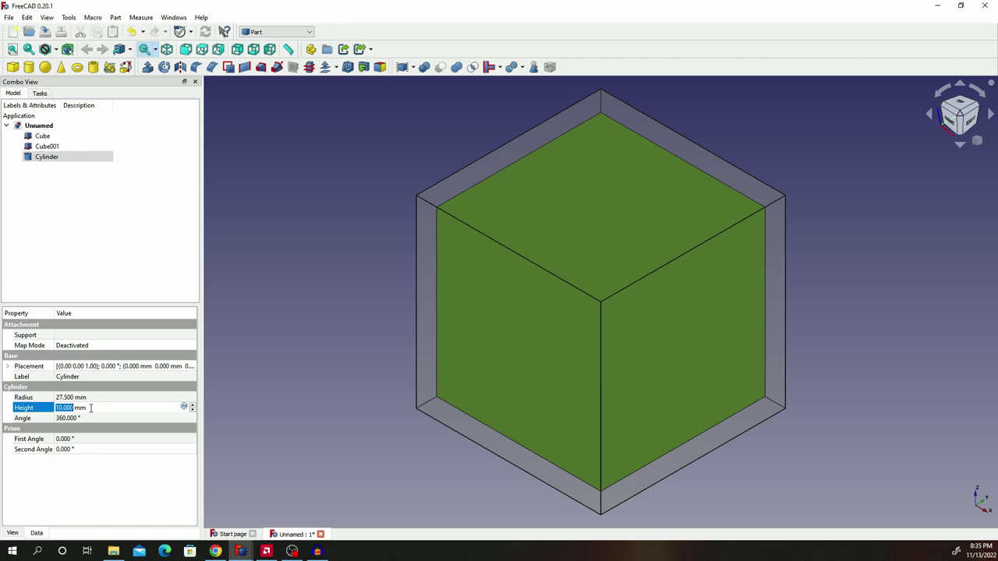
pyautogui.write('120')
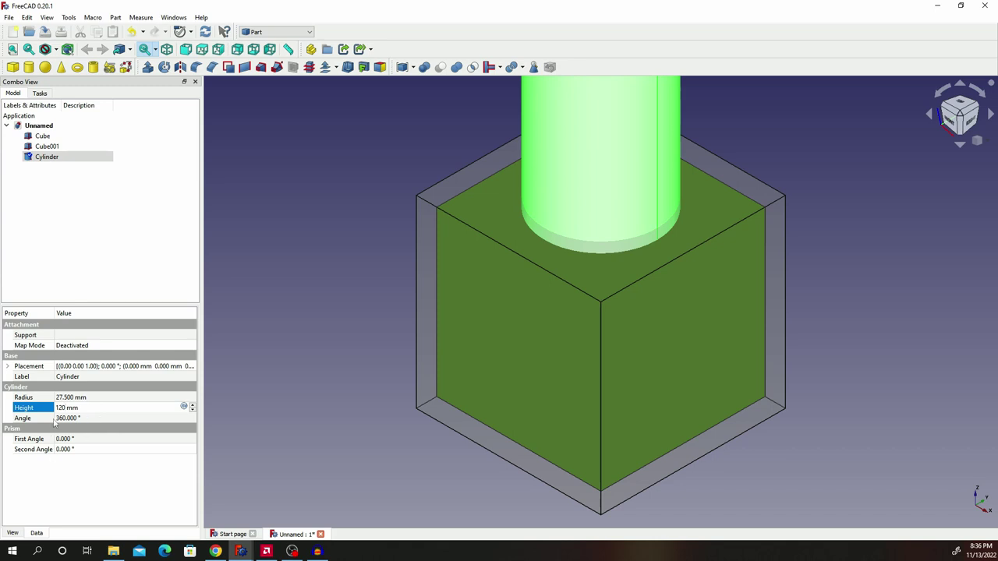
pyautogui.press('Return')
# - Centre the cylinder vertically on the origin by setting its placement translation to -60 mm in Z
pyautogui.click(187, 370)
pyautogui.click(191, 367)
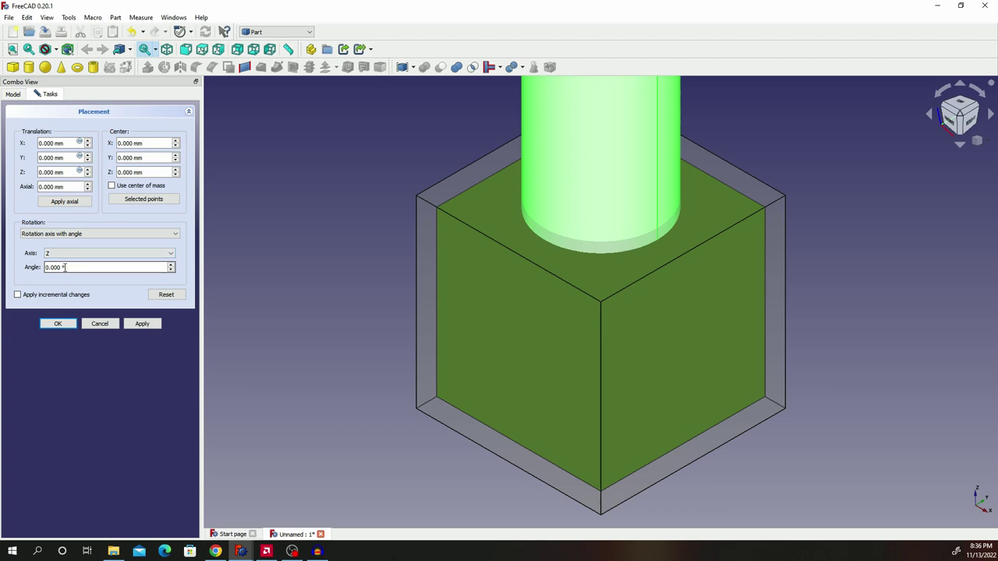
pyautogui.moveTo(68, 173); pyautogui.dragTo(6, 173)
pyautogui.write('-60')
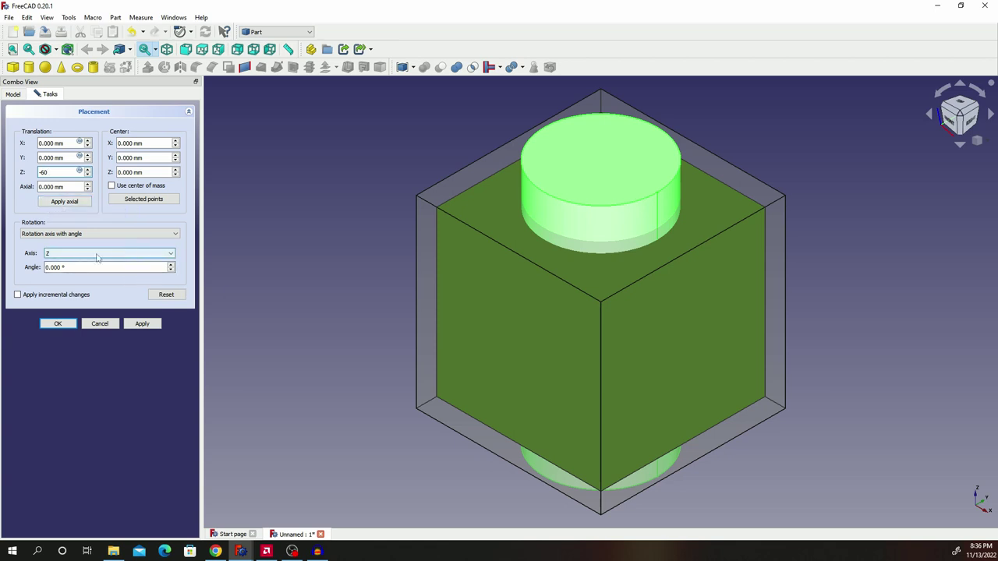
pyautogui.click(63, 324)
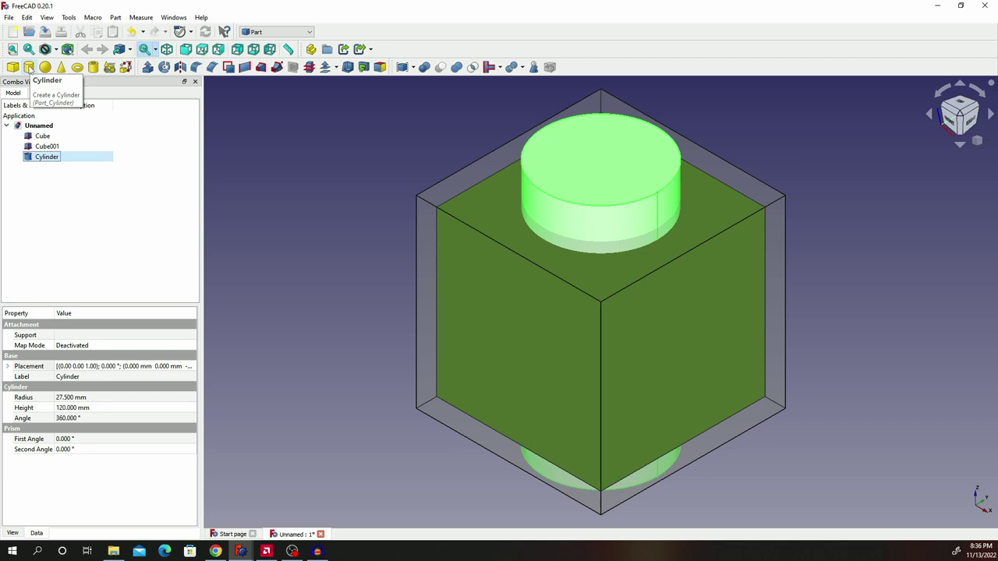
# - Add a second cylinder with a radius of 27.5 mm and a height of 120 mm
pyautogui.click(29, 67)
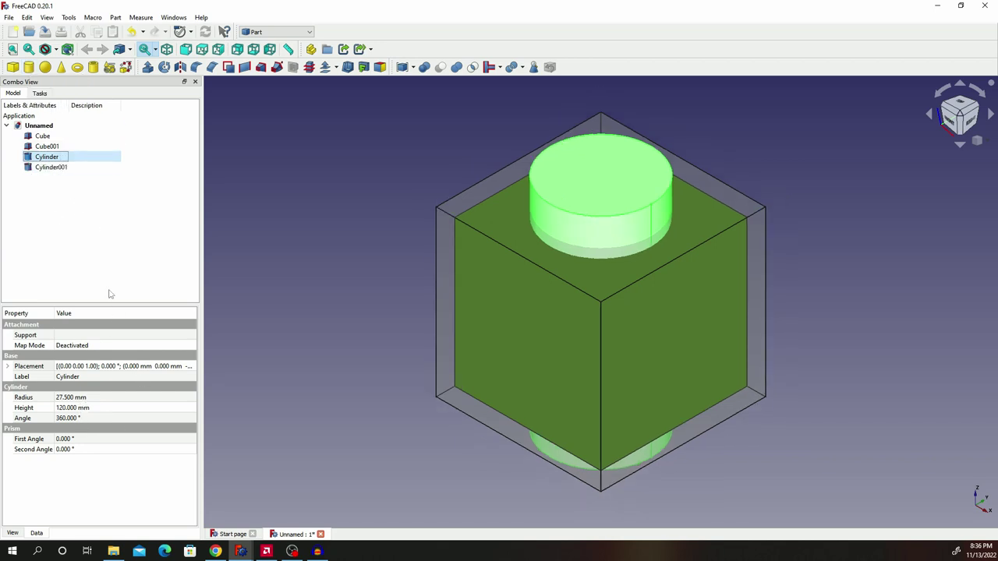
pyautogui.click(49, 167)
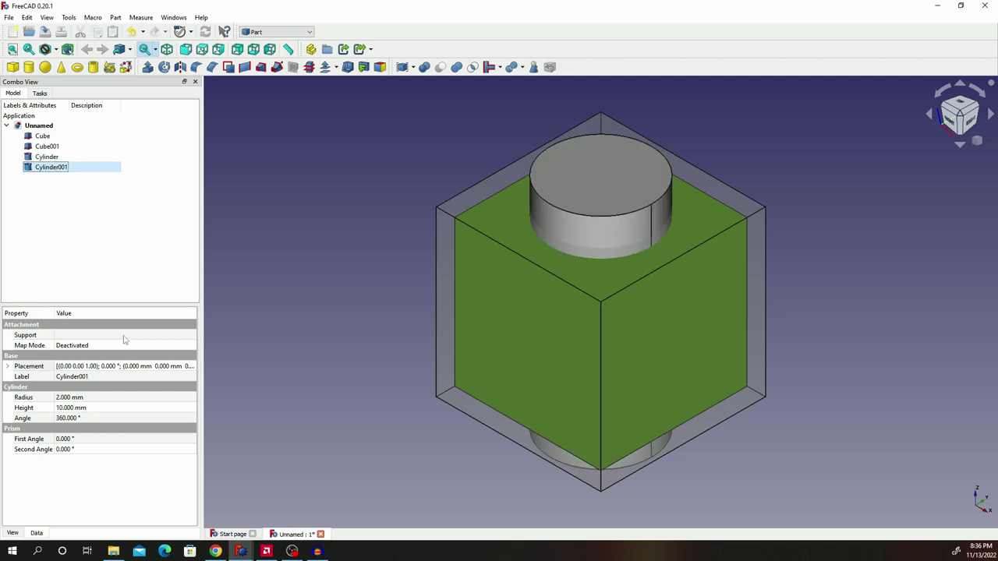
pyautogui.click(95, 398)
pyautogui.write('27.5')
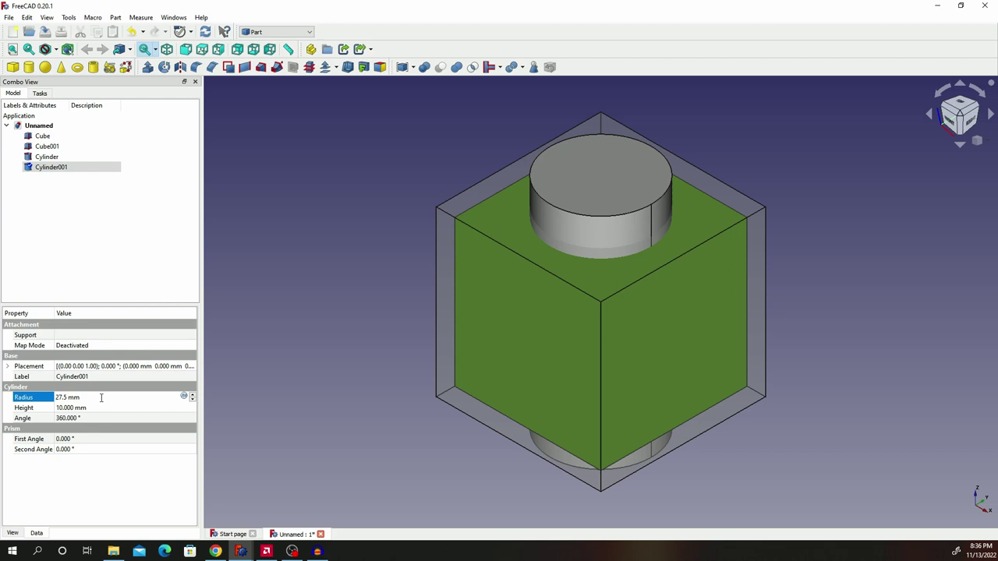
pyautogui.click(84, 408)
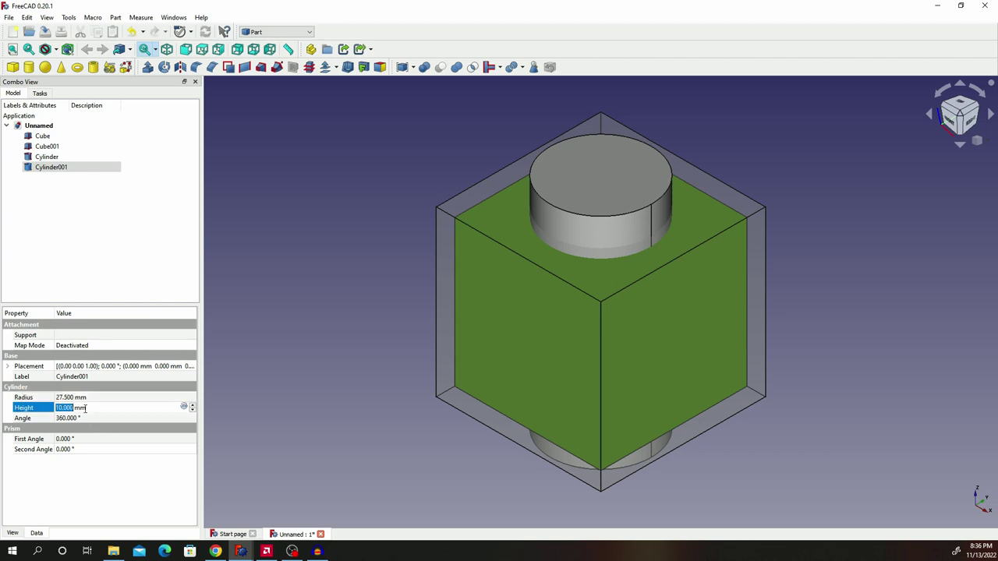
pyautogui.write('120')
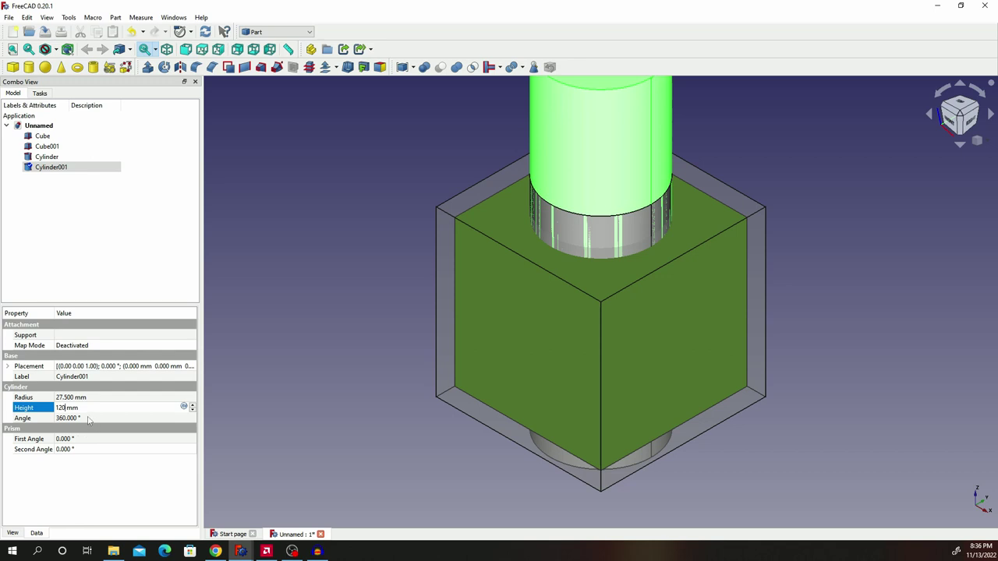
# - Lay the second cylinder along Y by setting its placement to 60 mm in Y with a 90° rotation about the X axis
pyautogui.click(191, 367)
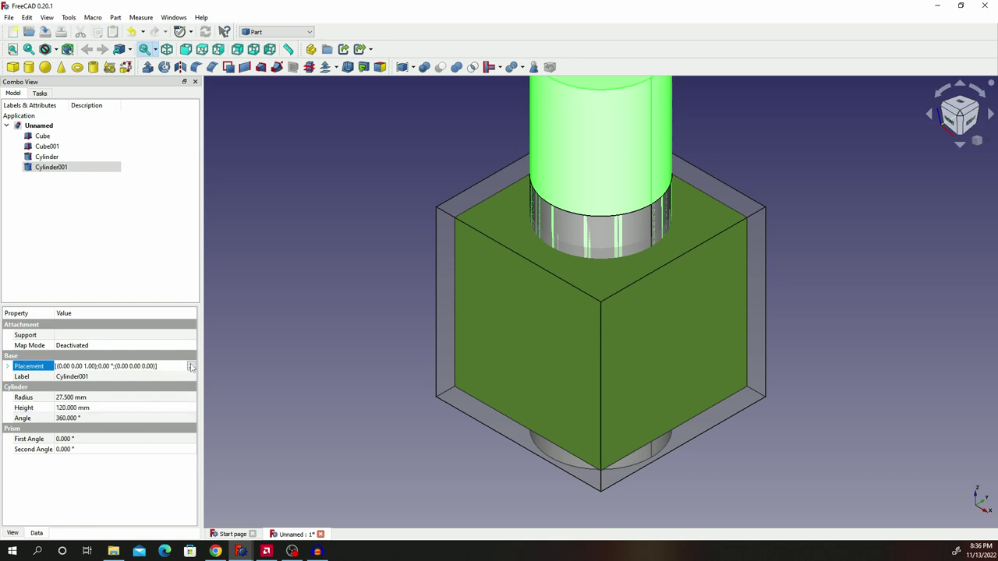
pyautogui.click(191, 368)
pyautogui.doubleClick(59, 159)
pyautogui.moveTo(60, 158); pyautogui.dragTo(22, 159)
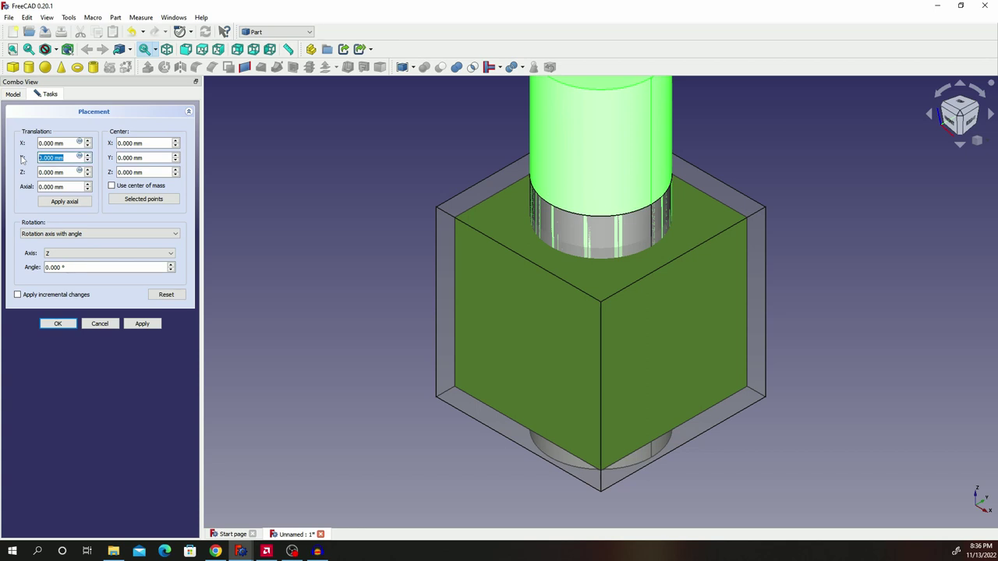
pyautogui.write('60')
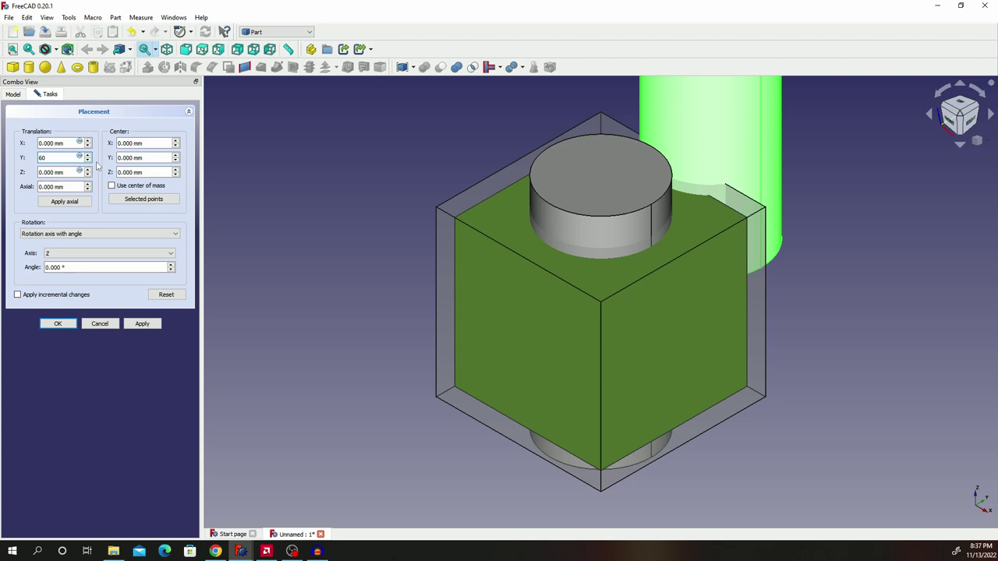
pyautogui.click(67, 257)
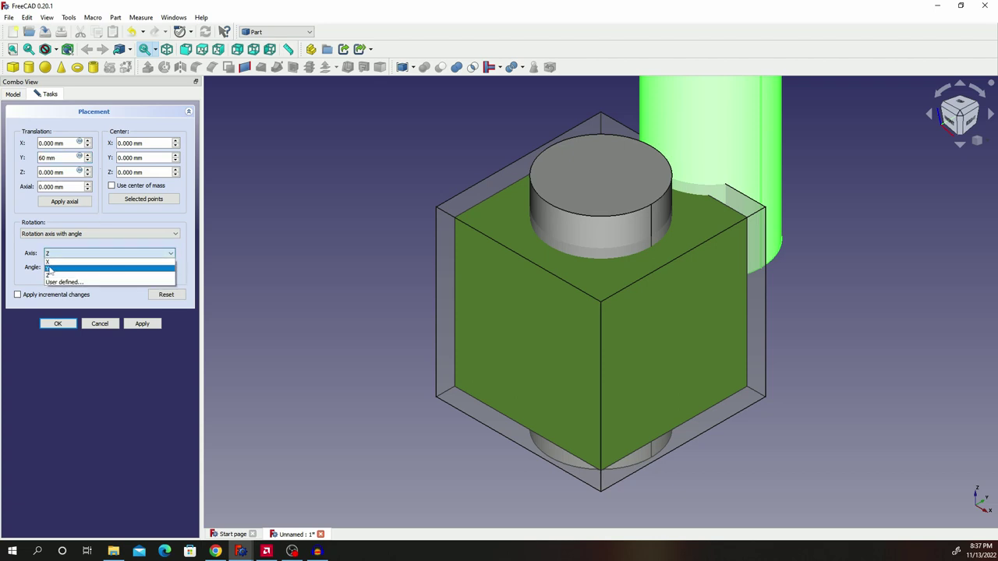
pyautogui.click(49, 262)
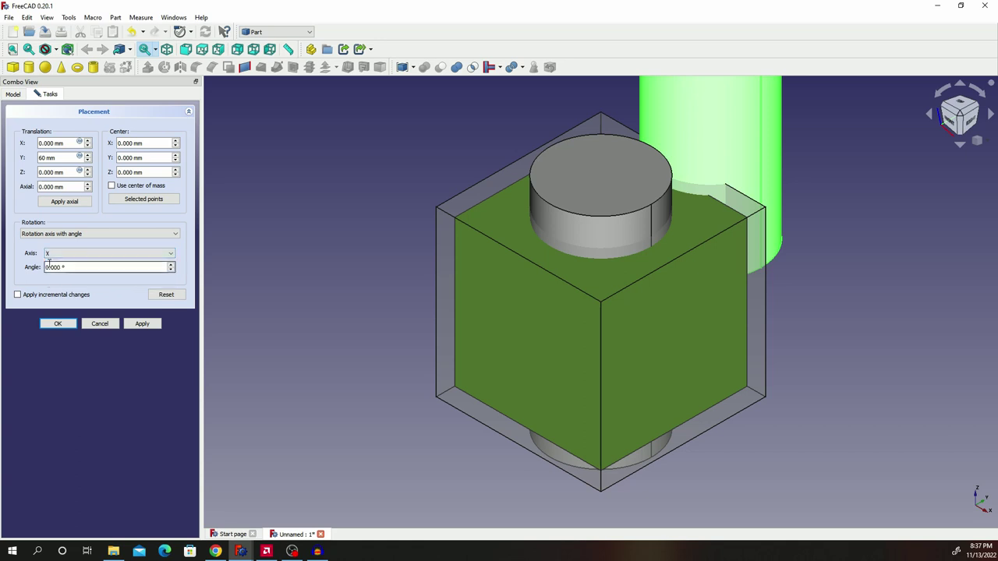
pyautogui.moveTo(66, 268); pyautogui.dragTo(24, 270)
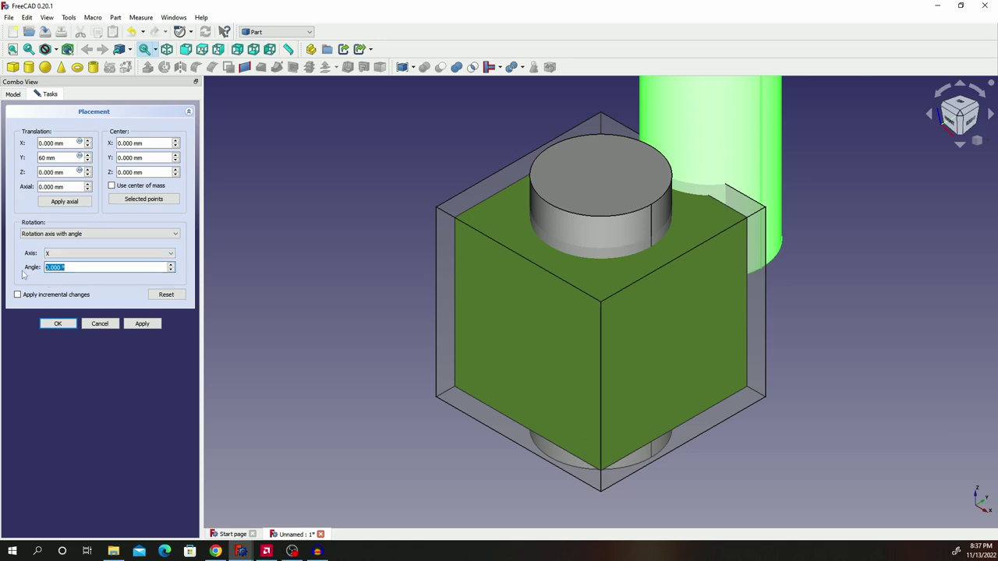
pyautogui.write('90')
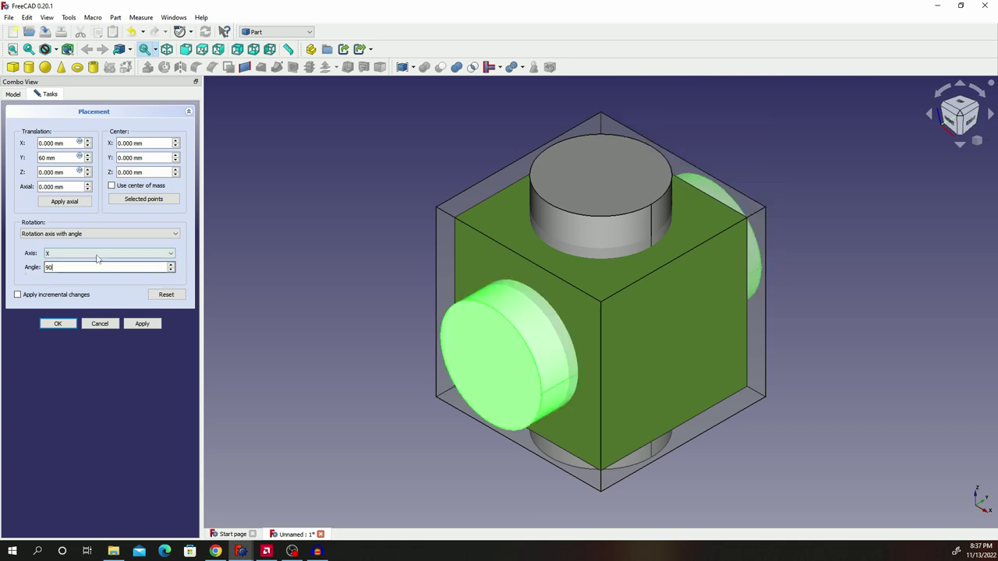
pyautogui.click(58, 323)
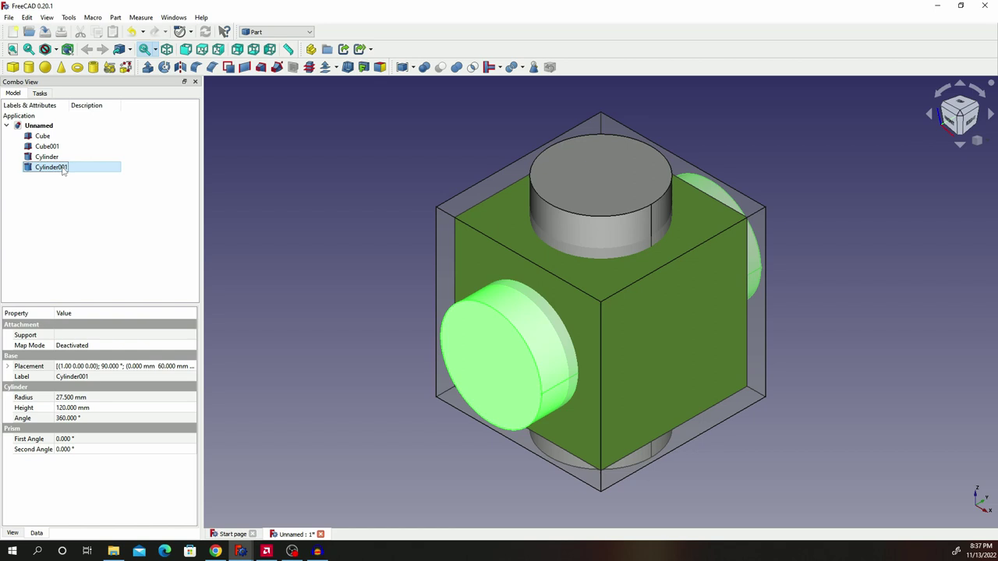
# - Duplicate the cylinder lying along the Y axis and select the copy
pyautogui.click(47, 18)
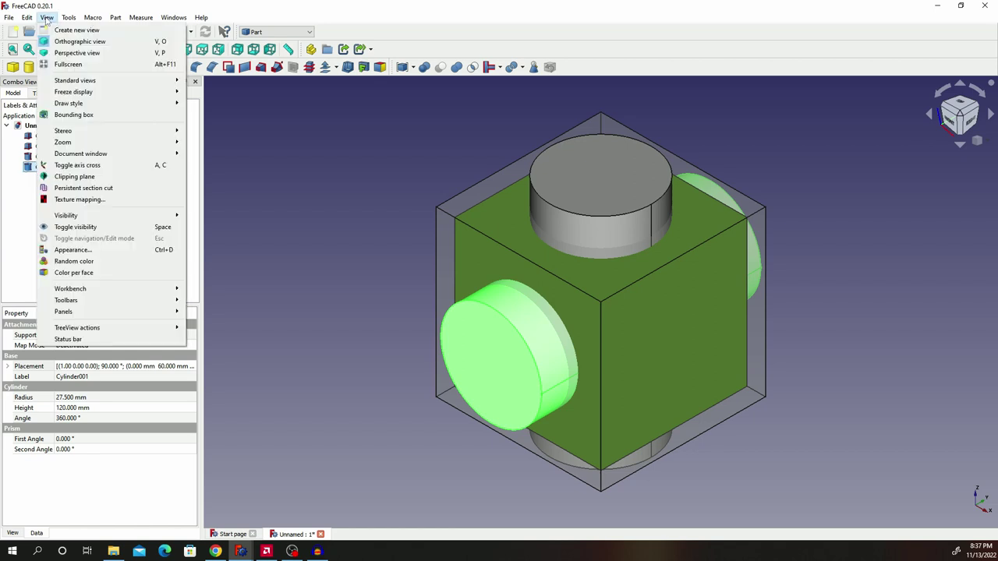
pyautogui.moveTo(31, 21)
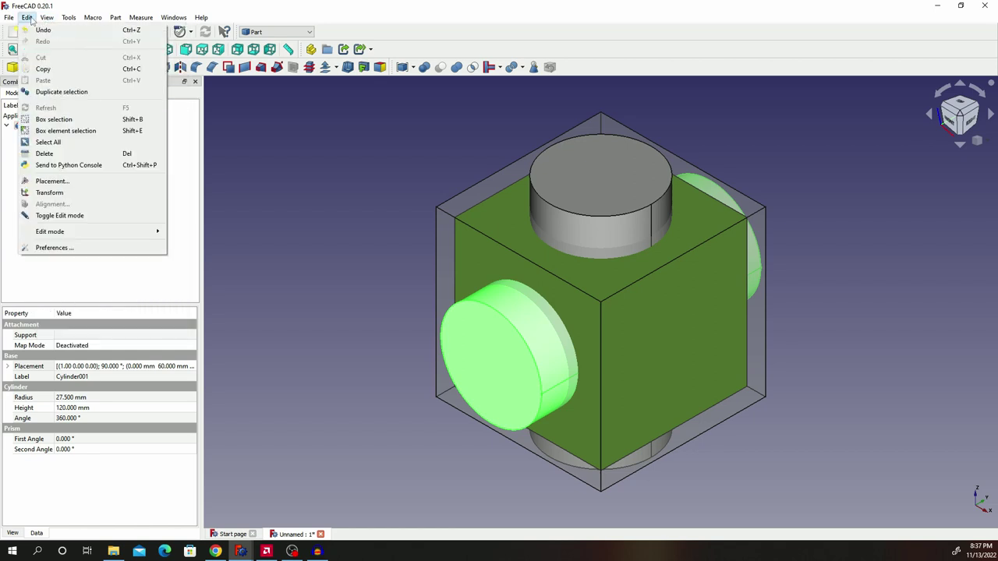
pyautogui.click(62, 92)
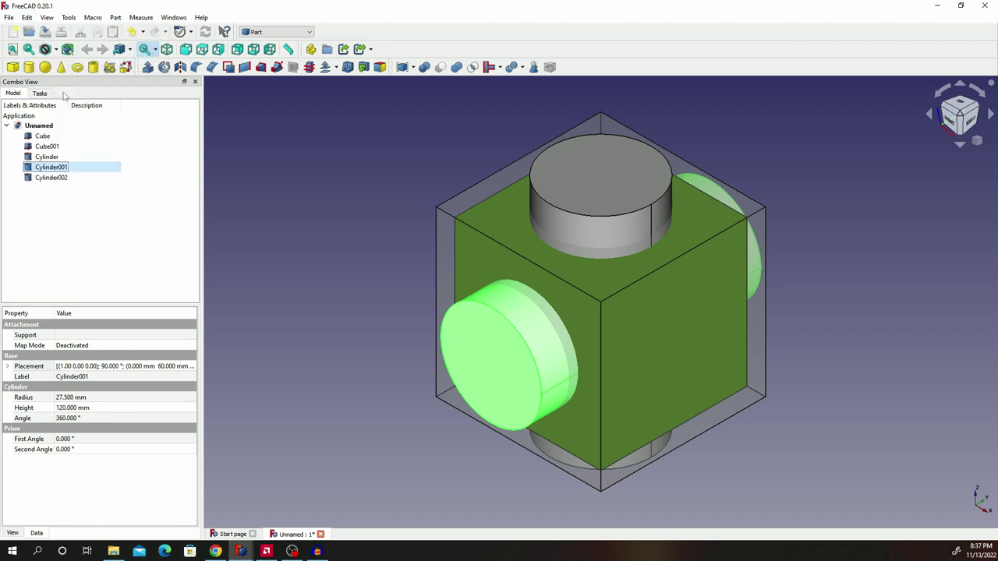
pyautogui.click(62, 178)
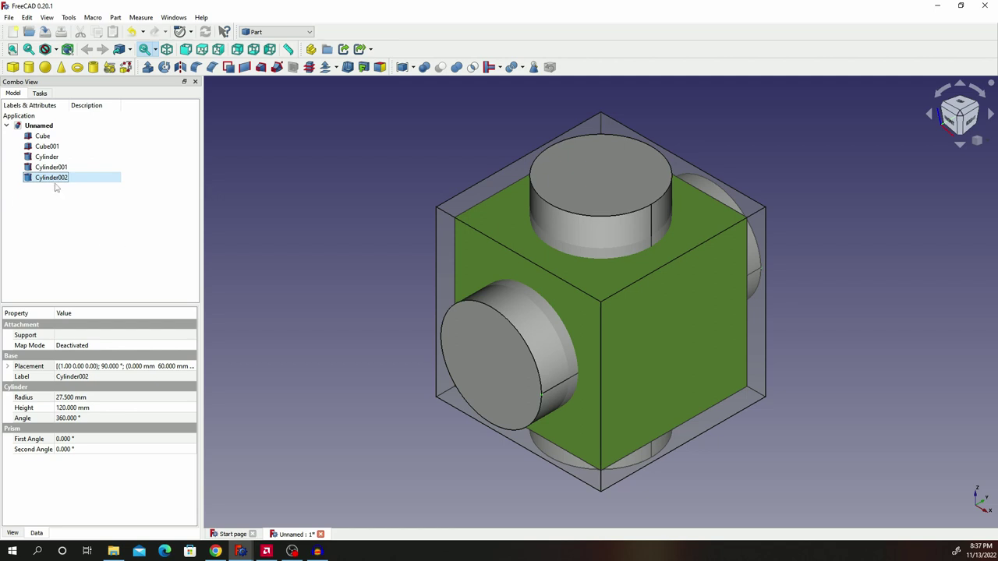
# - Lay the copied cylinder along X by setting its placement to -60 mm in X and 0 in Y with a 90° rotation about the Y axis
pyautogui.click(189, 369)
pyautogui.click(191, 367)
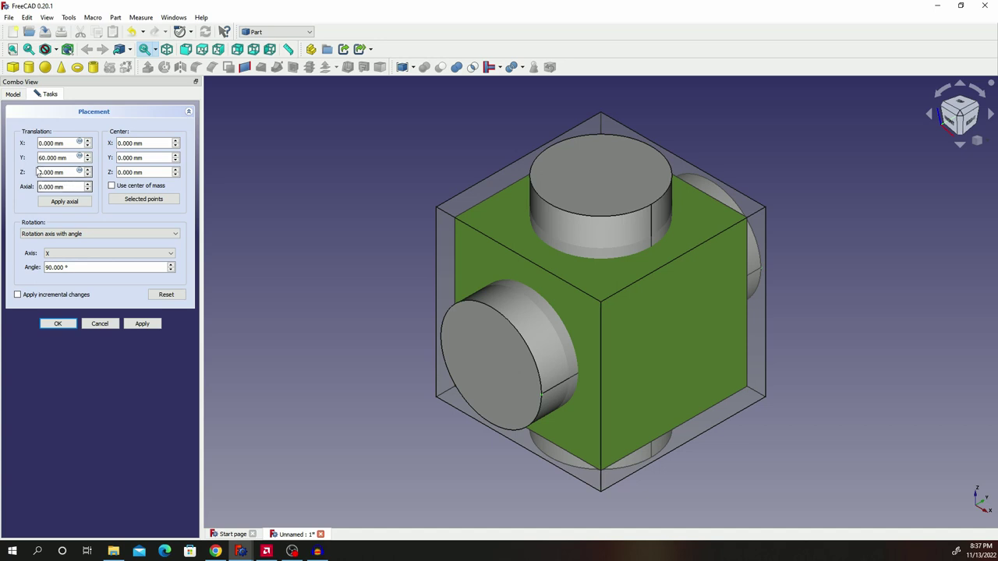
pyautogui.moveTo(74, 159); pyautogui.dragTo(13, 163)
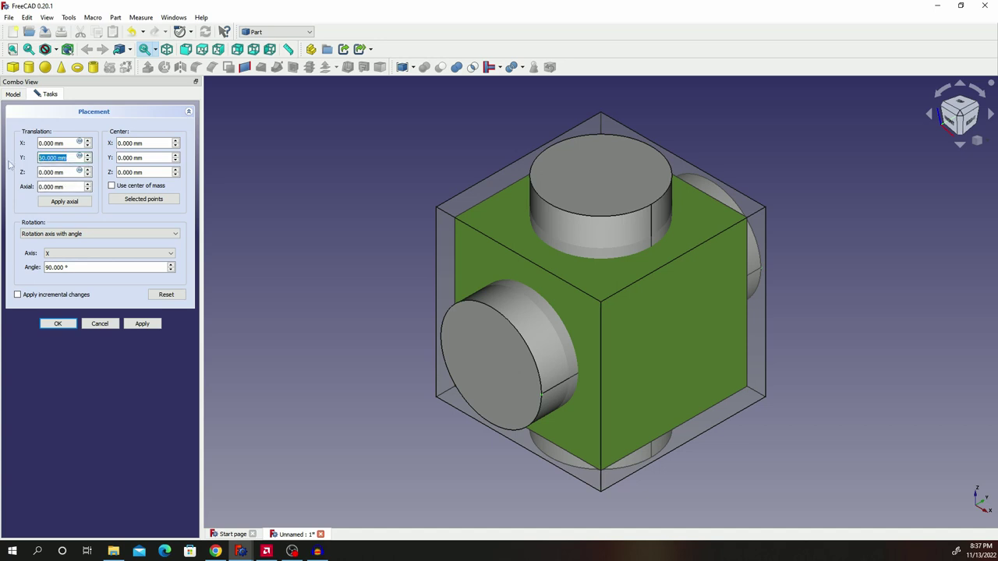
pyautogui.write('0')
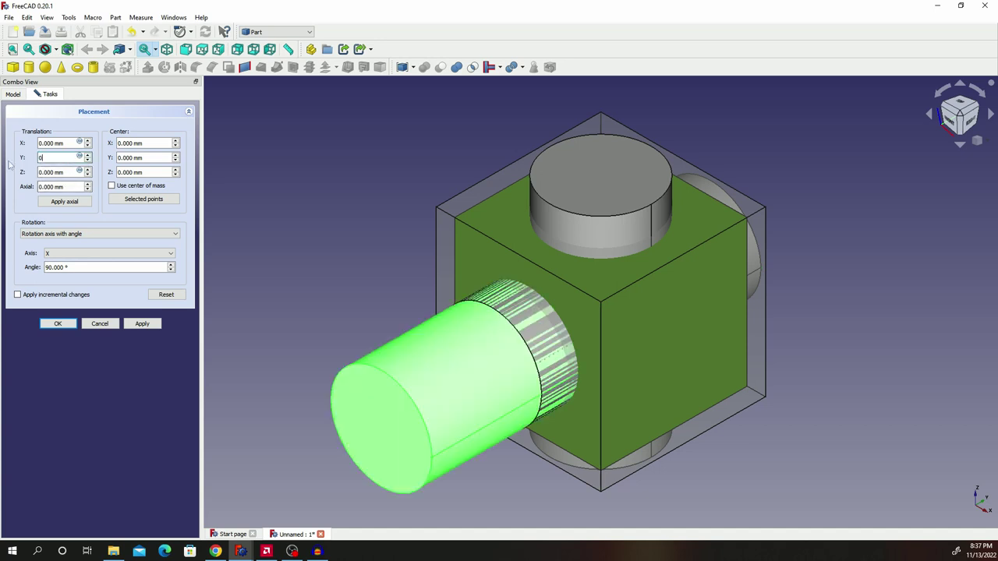
pyautogui.moveTo(66, 142); pyautogui.dragTo(22, 139)
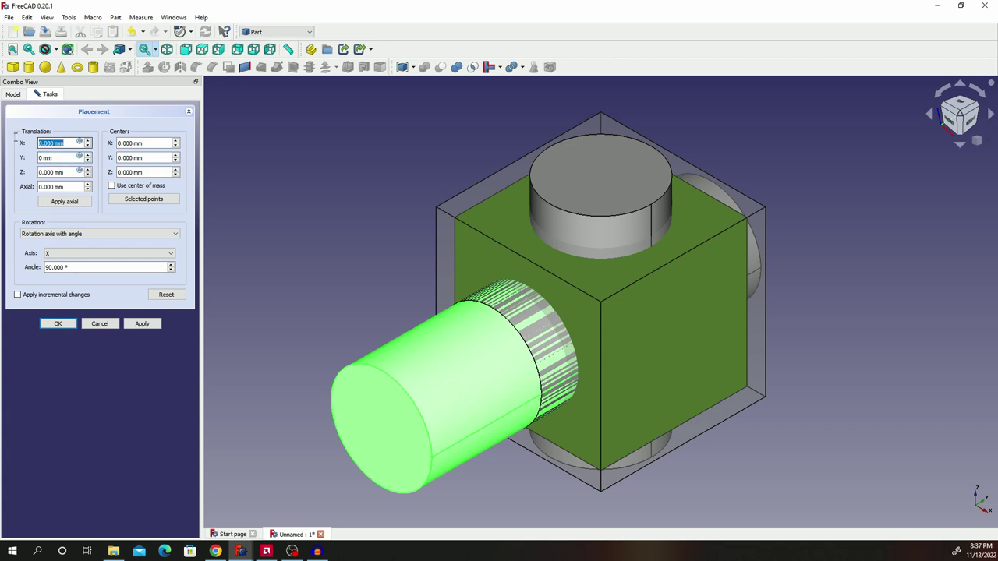
pyautogui.write('-60')
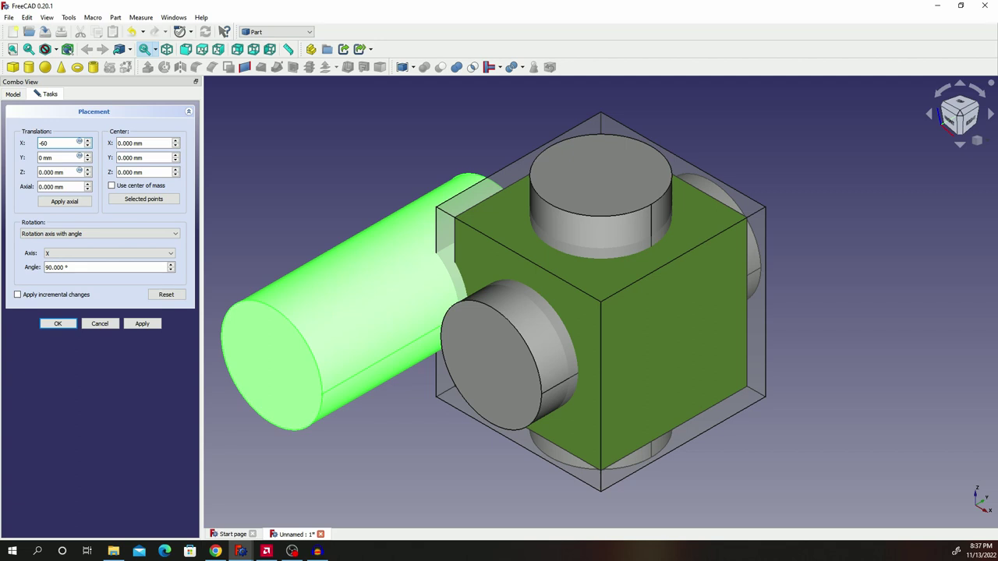
pyautogui.click(89, 253)
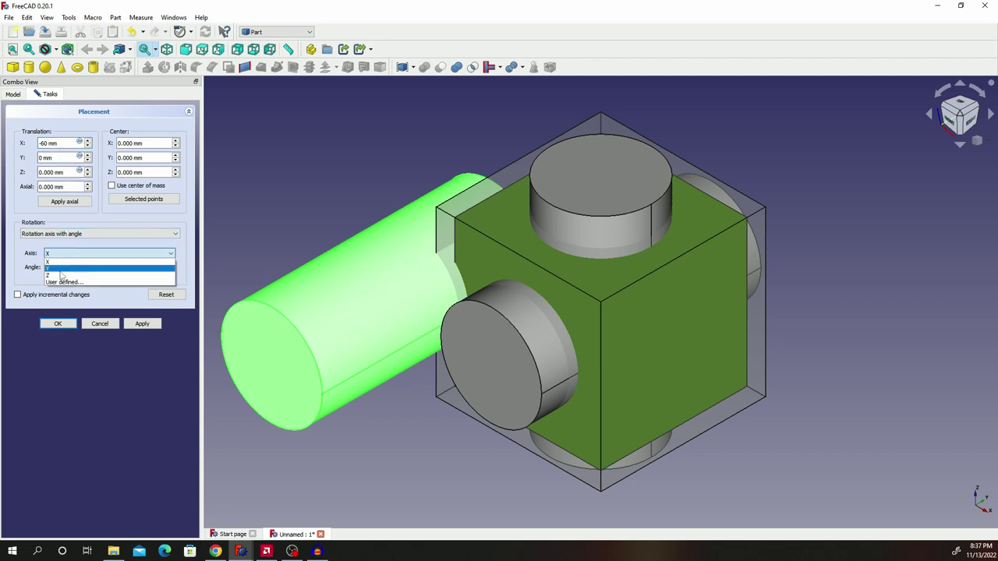
pyautogui.click(60, 269)
pyautogui.click(61, 269)
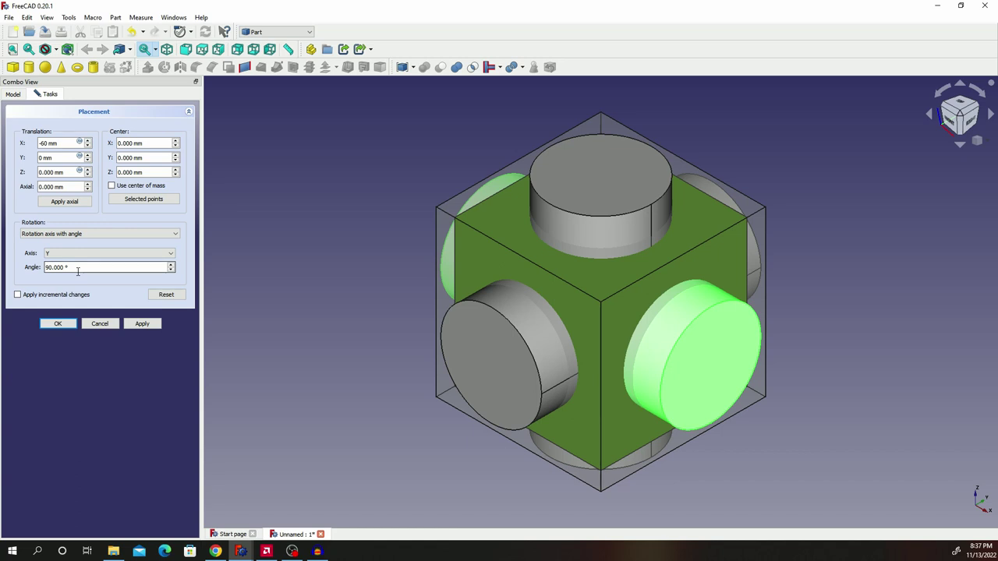
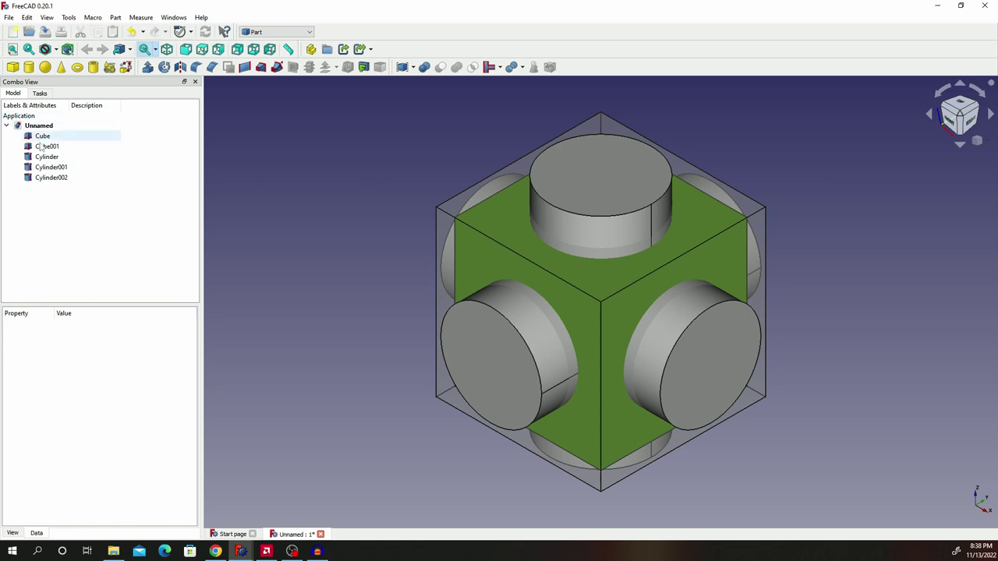
# - Change the vertical cylinder's shape color to red
pyautogui.click(53, 157)
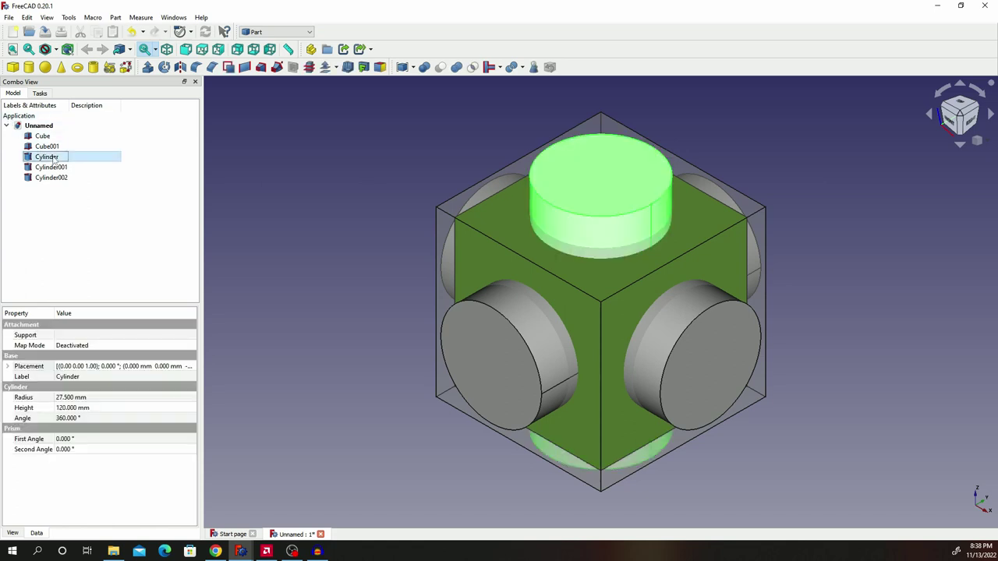
pyautogui.rightClick(53, 157)
pyautogui.click(99, 277)
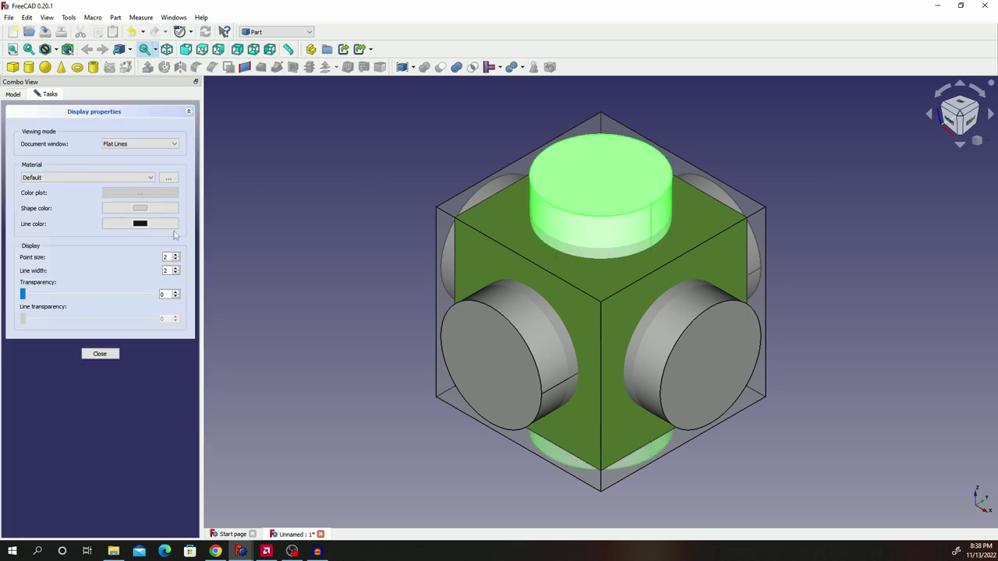
pyautogui.click(147, 209)
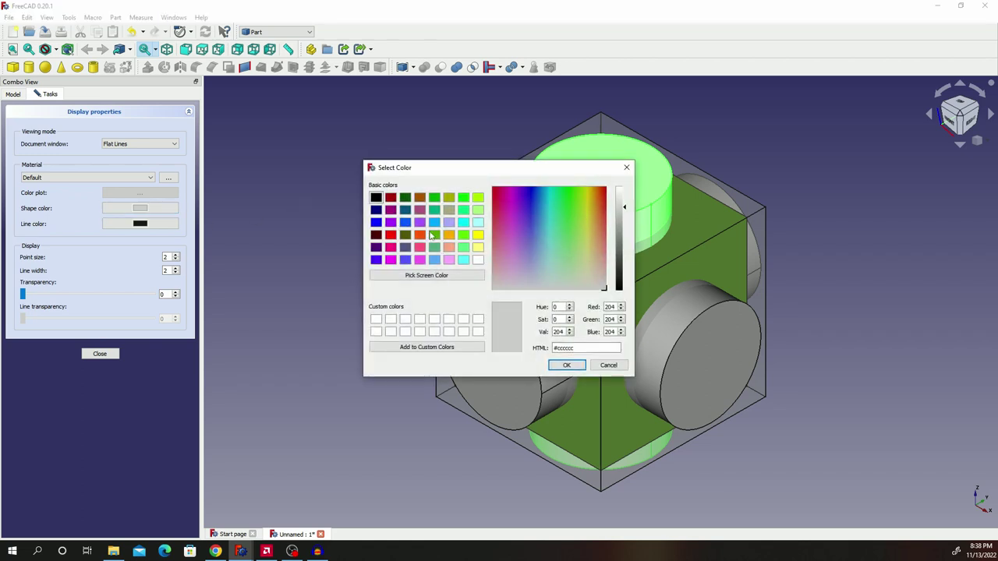
pyautogui.click(391, 234)
pyautogui.click(566, 365)
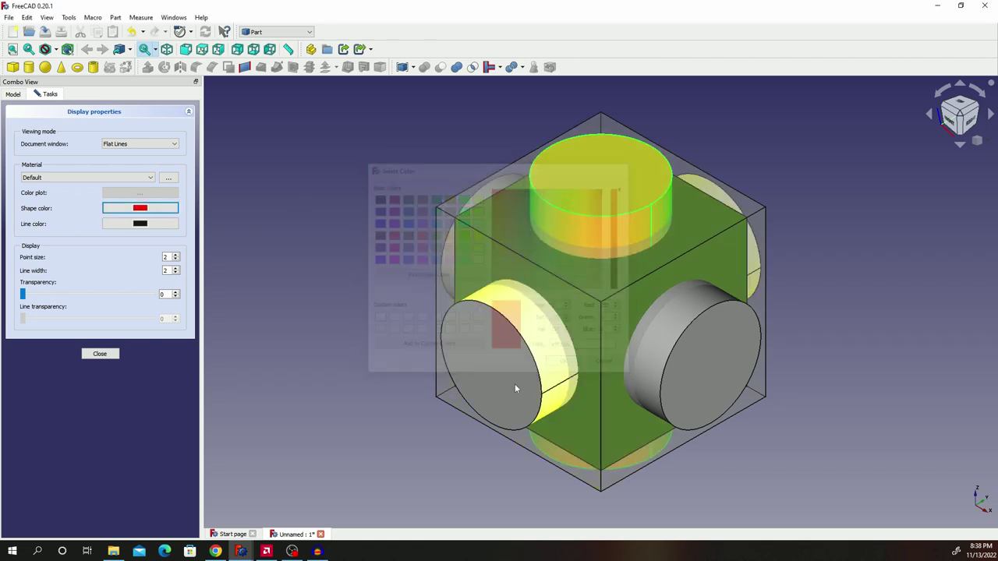
pyautogui.click(100, 354)
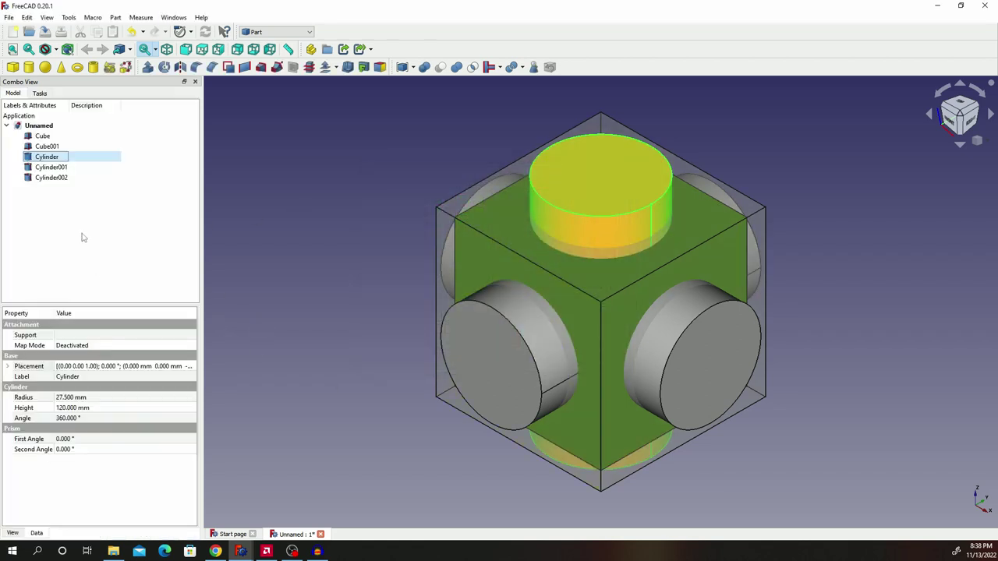
# - Change the shape color of the cylinder lying along the Y axis to light blue
pyautogui.click(67, 167)
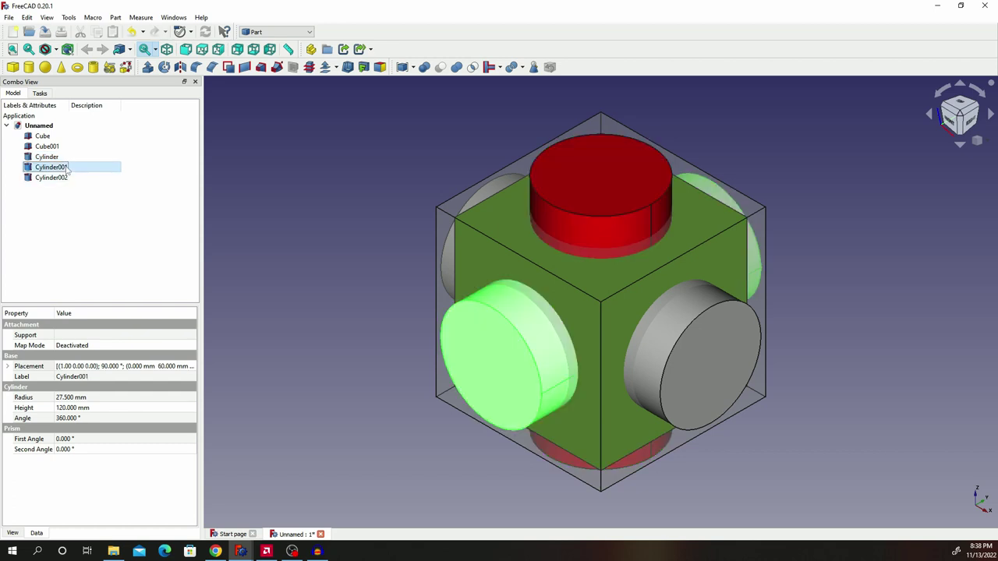
pyautogui.rightClick(67, 167)
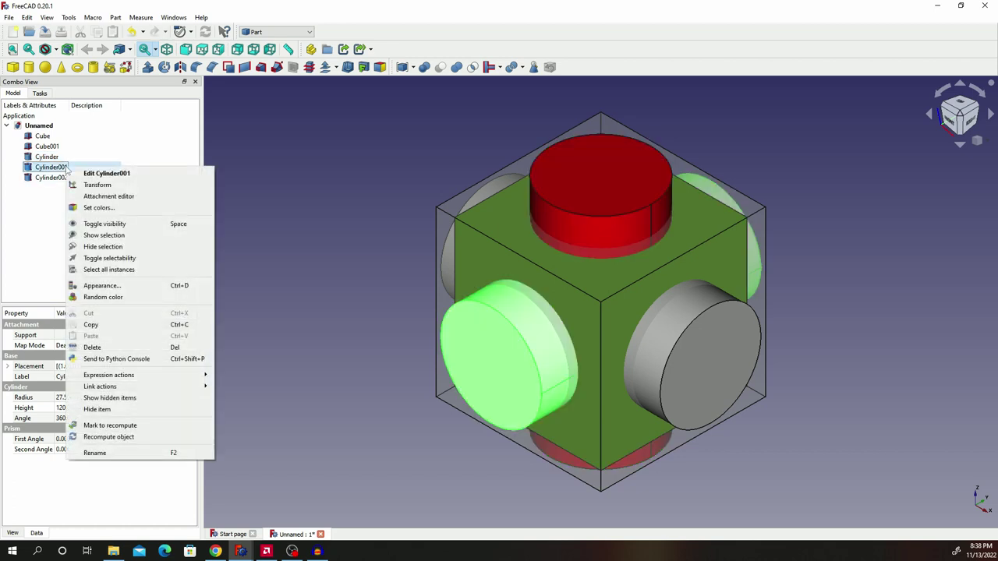
pyautogui.click(132, 285)
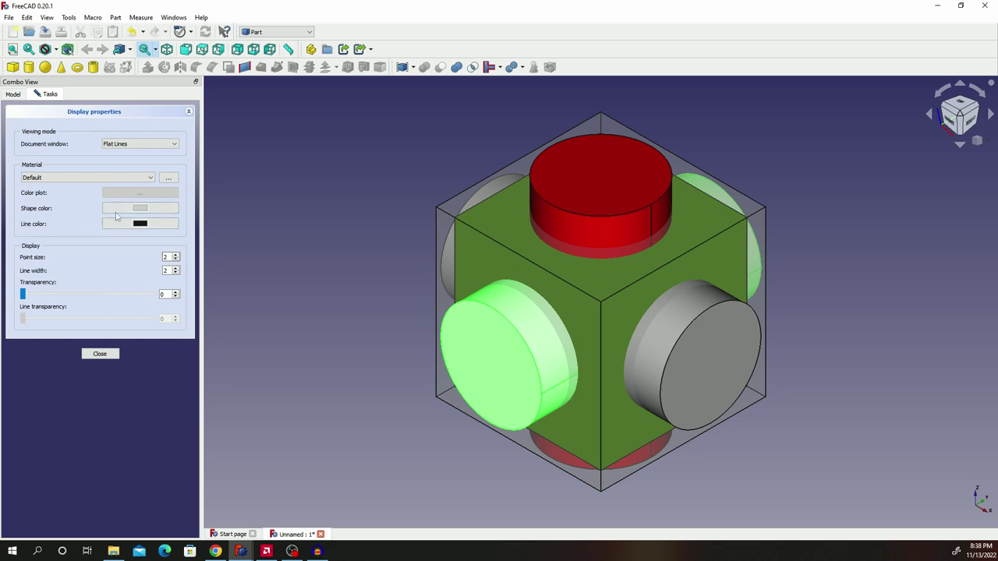
pyautogui.click(138, 208)
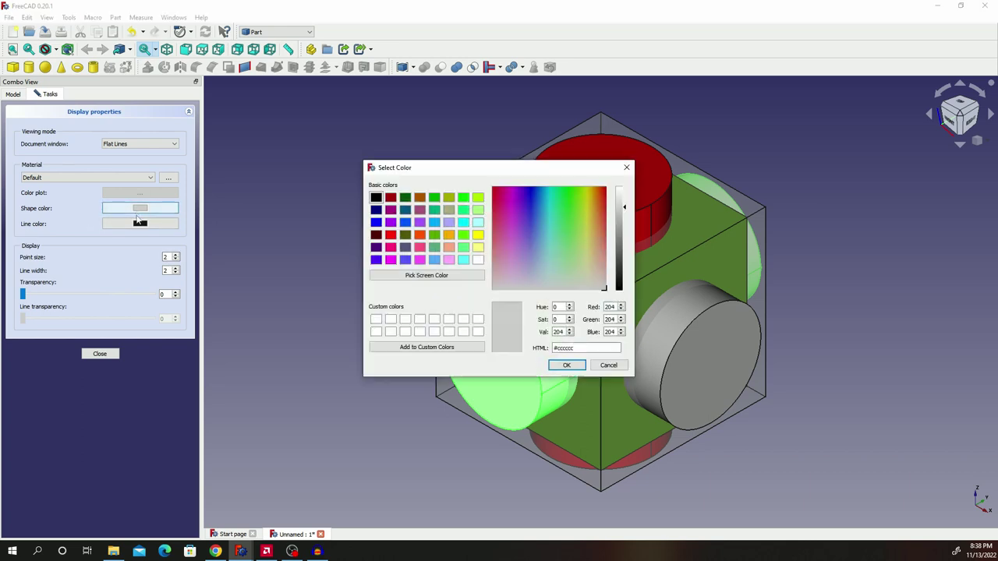
pyautogui.click(434, 260)
pyautogui.click(567, 365)
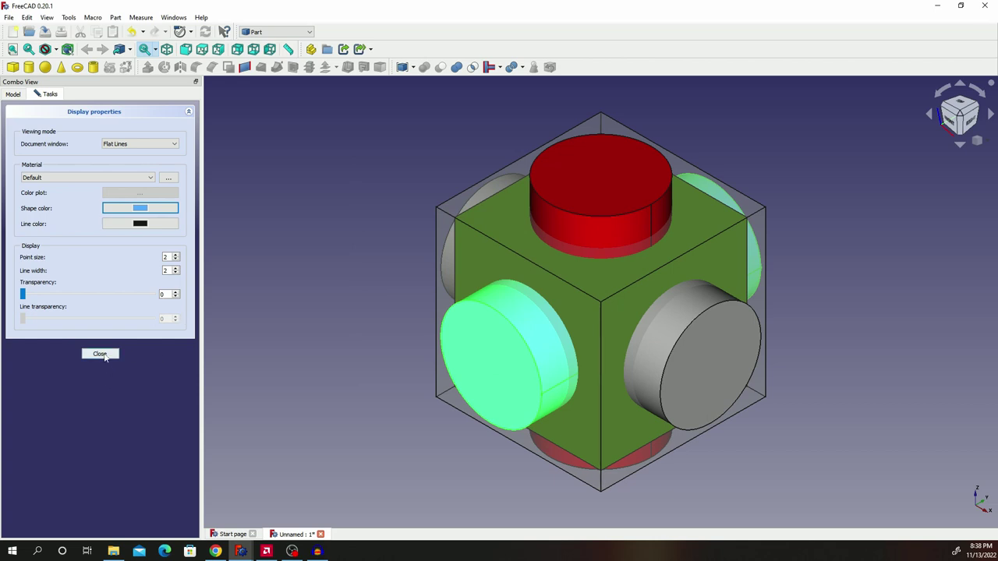
pyautogui.click(101, 355)
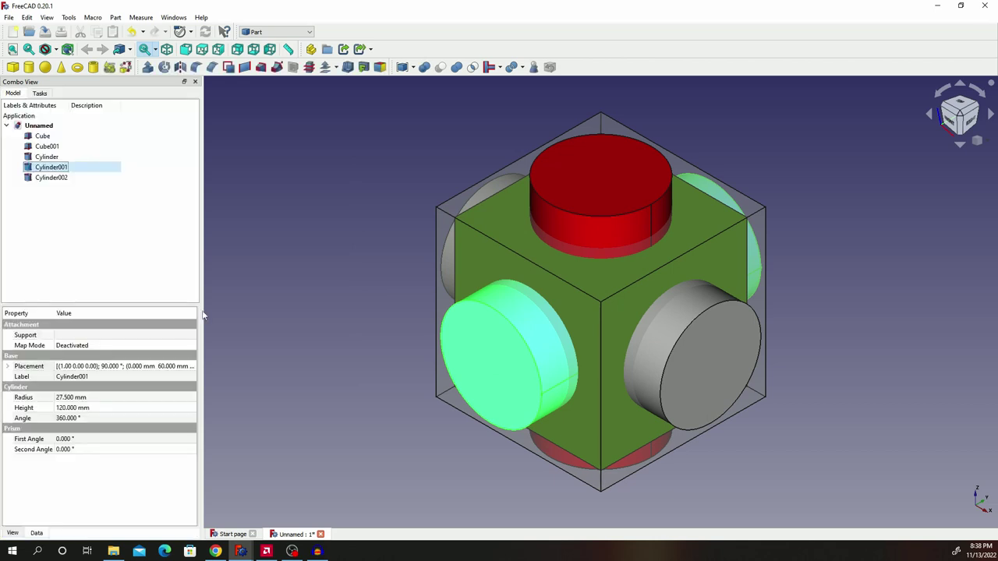
# - Change the shape color of the cylinder lying along the X axis to pink (#ffaaff)
pyautogui.click(65, 180)
pyautogui.rightClick(70, 178)
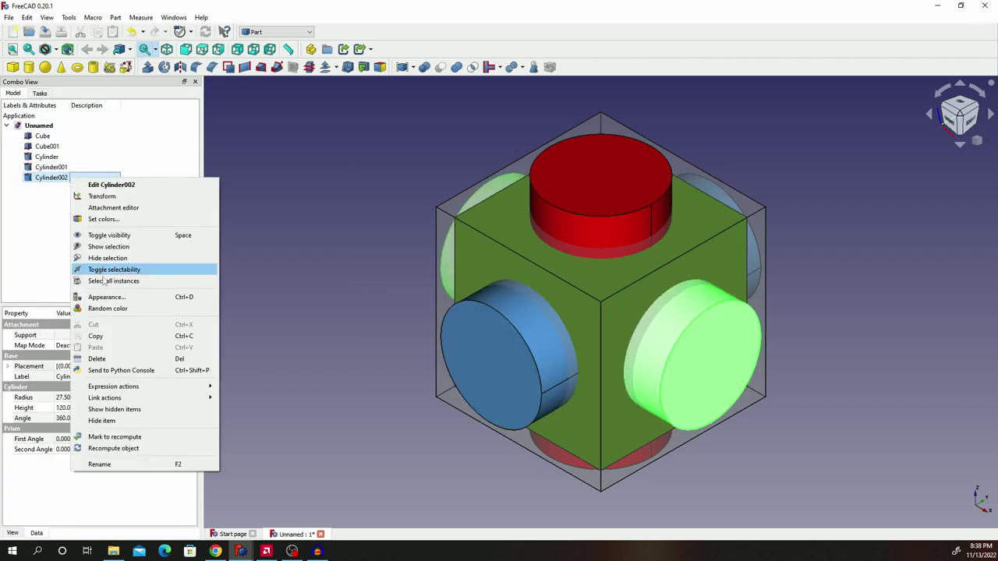
pyautogui.click(105, 297)
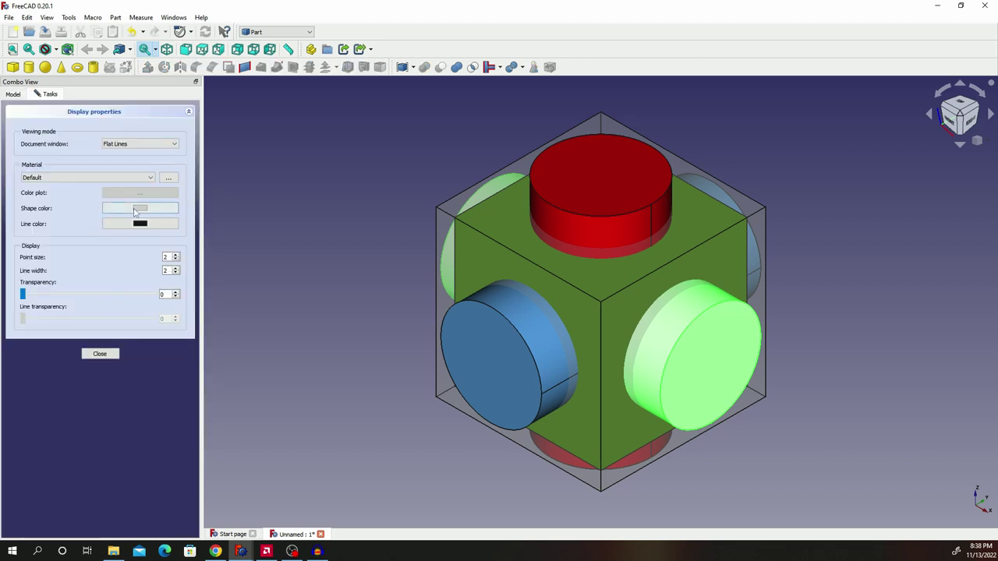
pyautogui.click(136, 209)
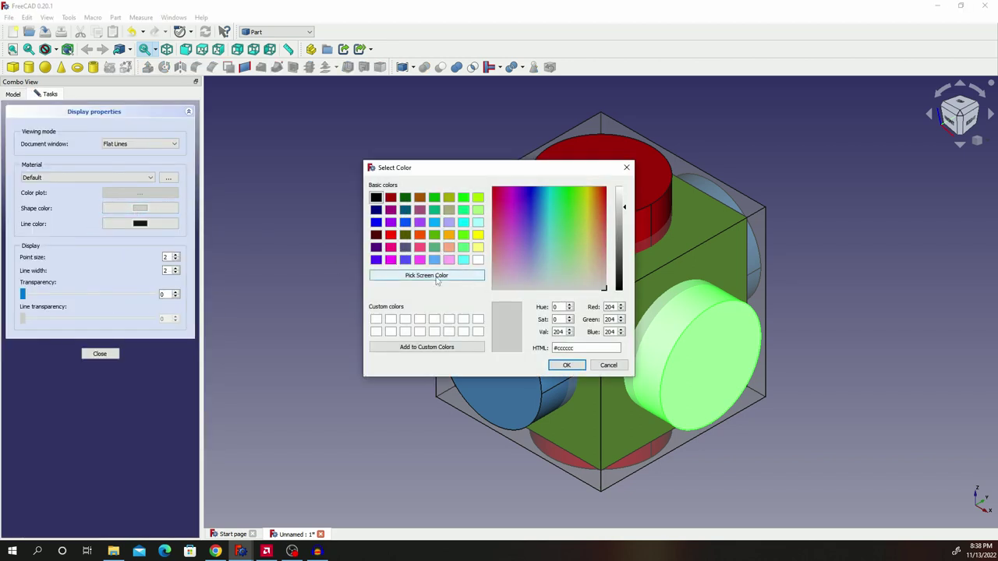
pyautogui.click(449, 262)
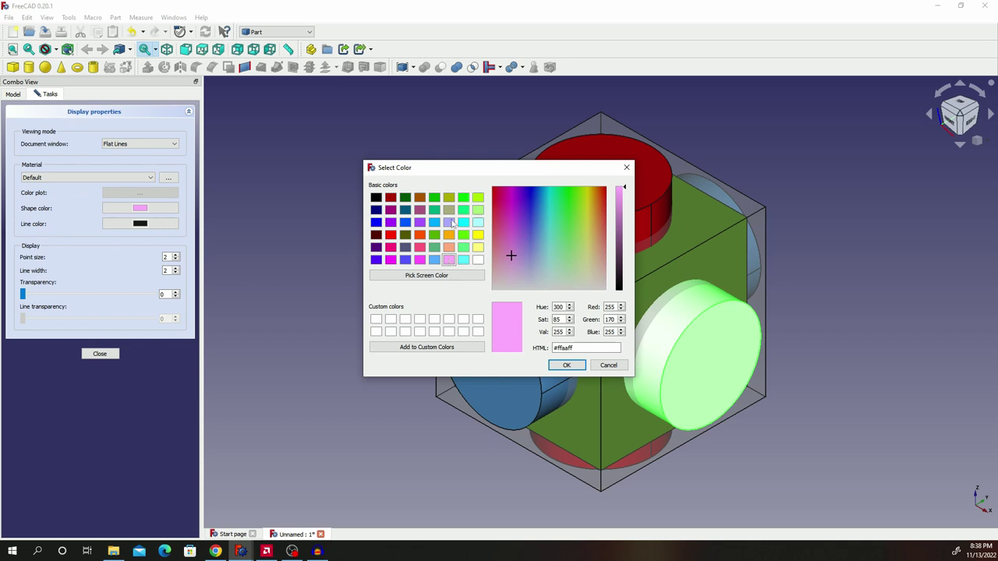
pyautogui.click(449, 222)
pyautogui.click(449, 259)
pyautogui.click(569, 365)
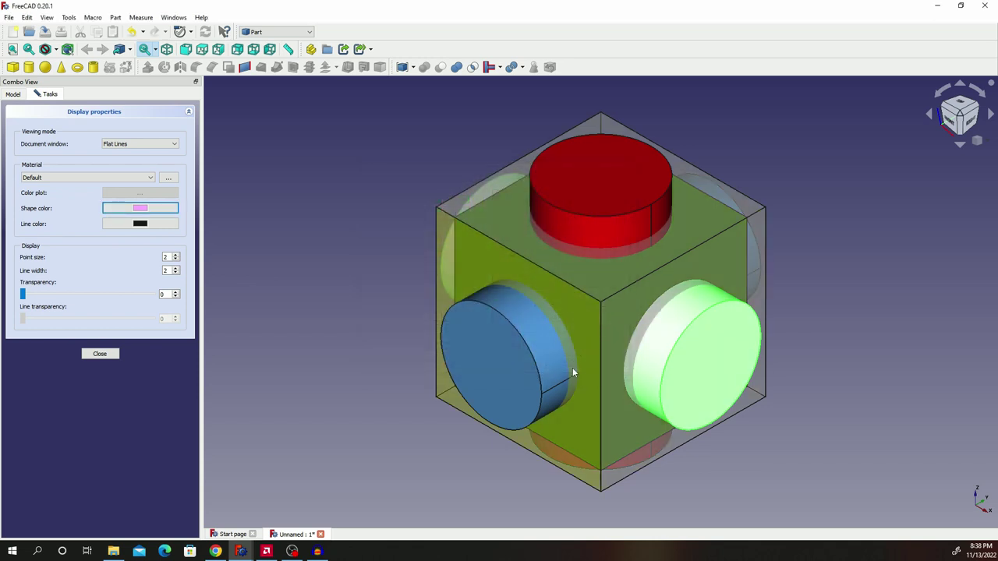
pyautogui.click(100, 353)
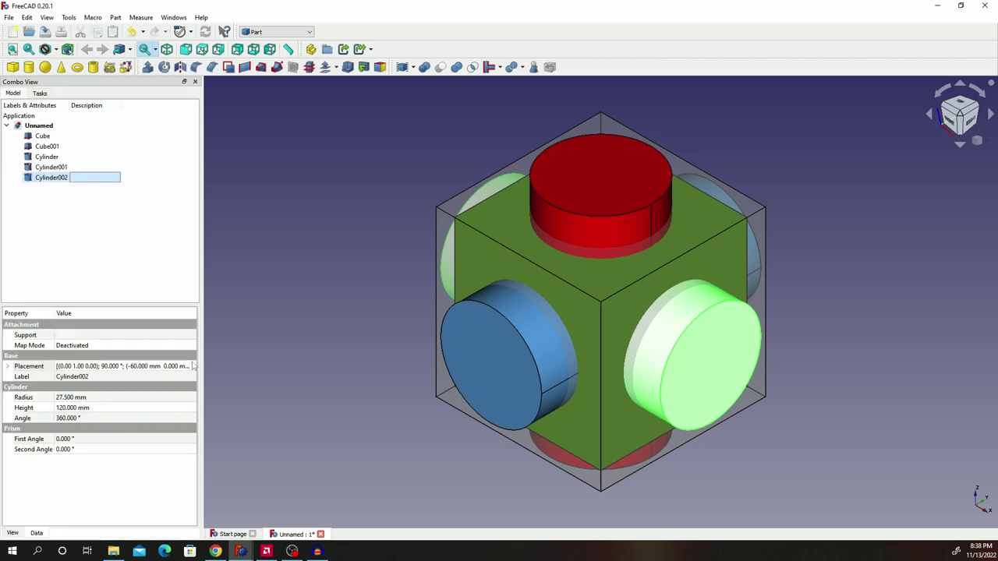
pyautogui.click(871, 149)
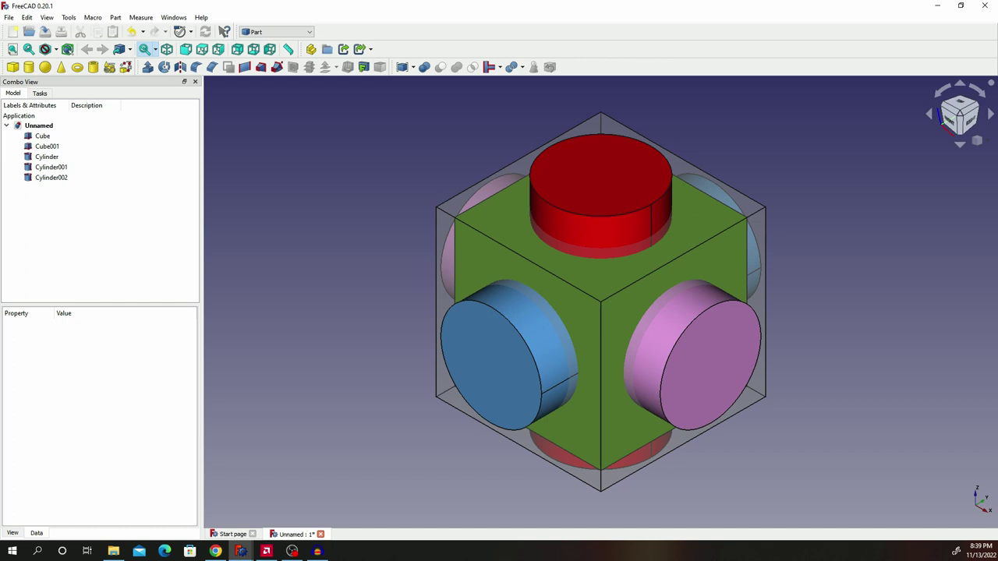
# - Set the transparency of the inner 80 mm cube to 70
pyautogui.click(47, 146)
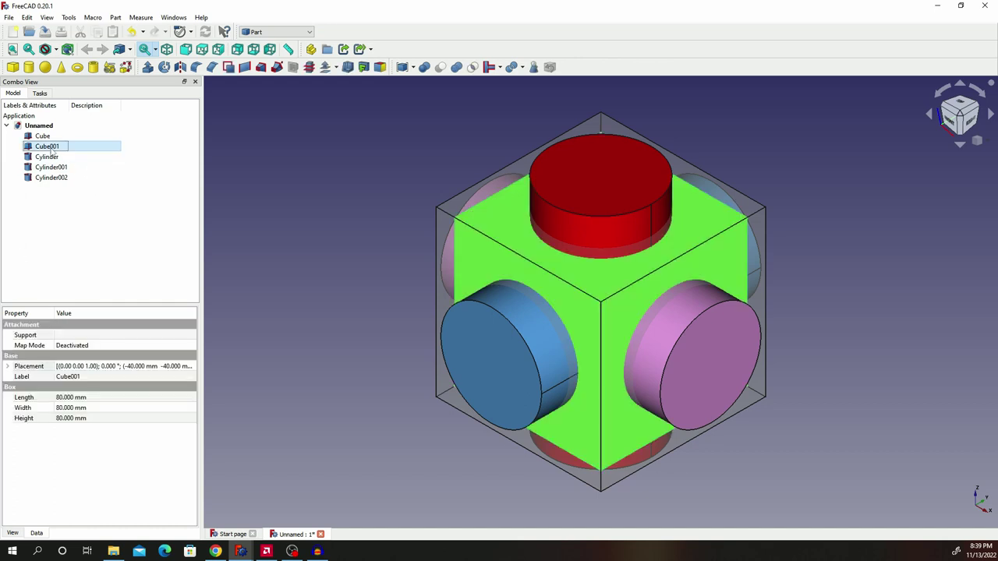
pyautogui.rightClick(52, 148)
pyautogui.click(100, 268)
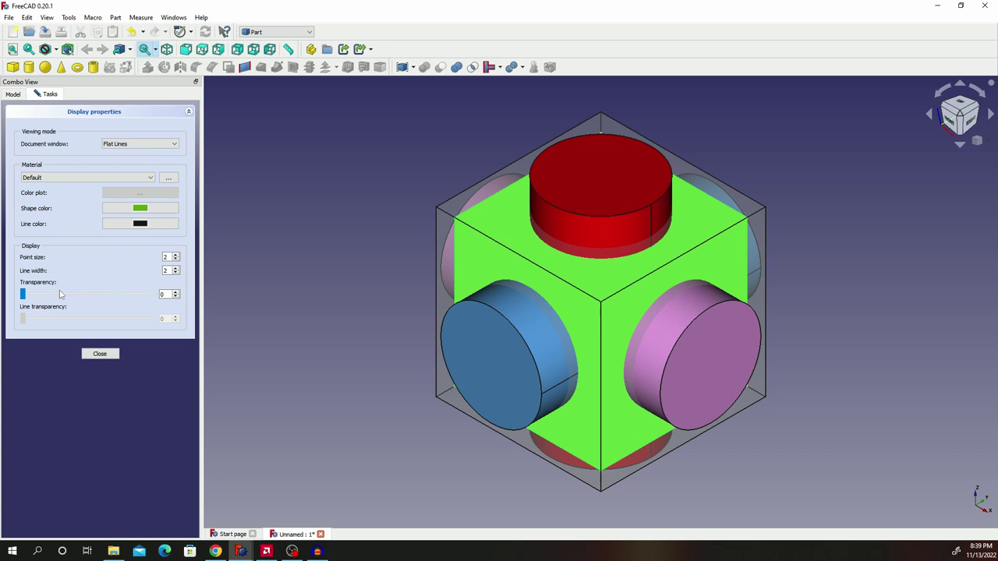
pyautogui.doubleClick(164, 293)
pyautogui.write('70')
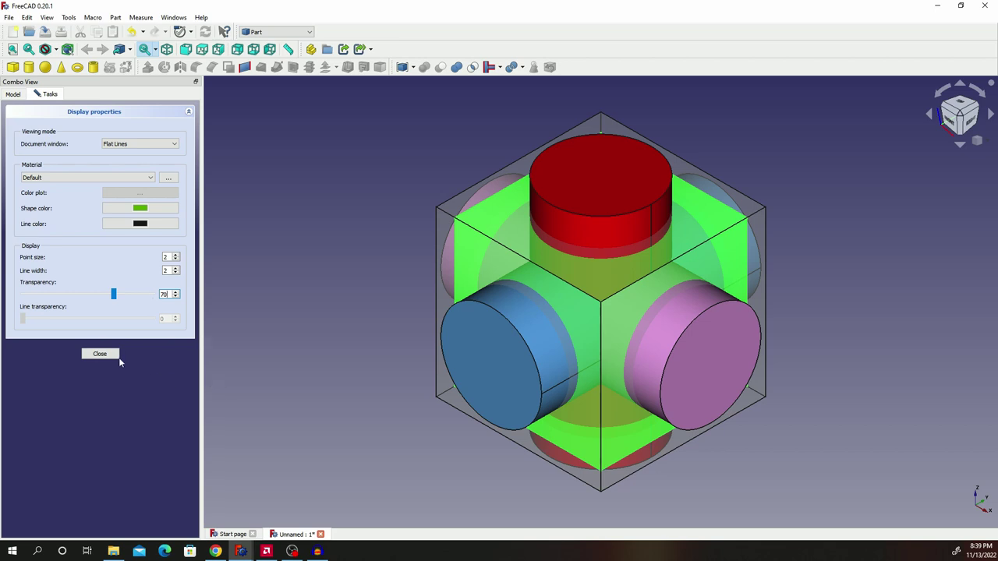
pyautogui.click(86, 353)
pyautogui.click(104, 218)
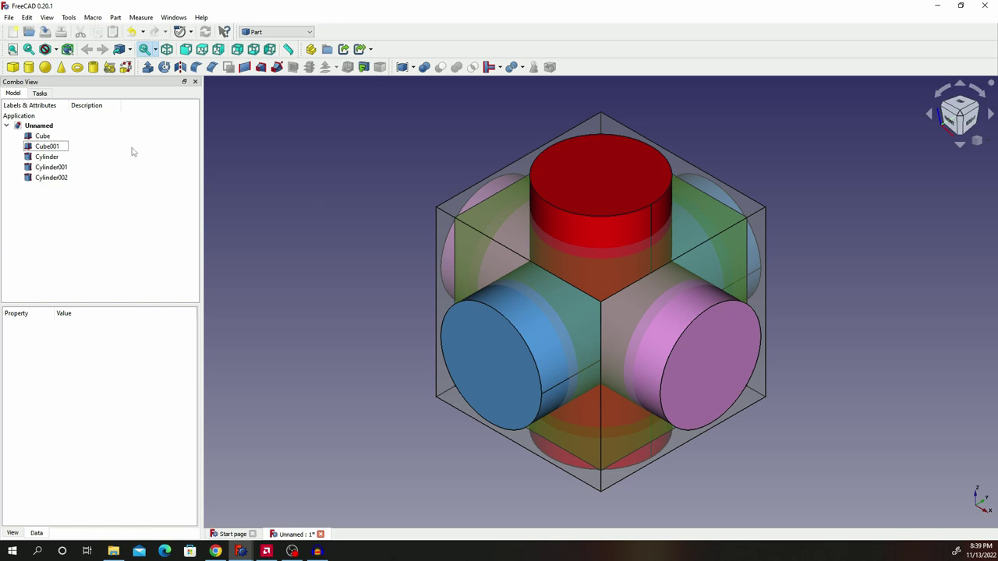
# - Fuse the inner 80 mm cube and the three cylinders into one solid with a Union
pyautogui.click(64, 148)
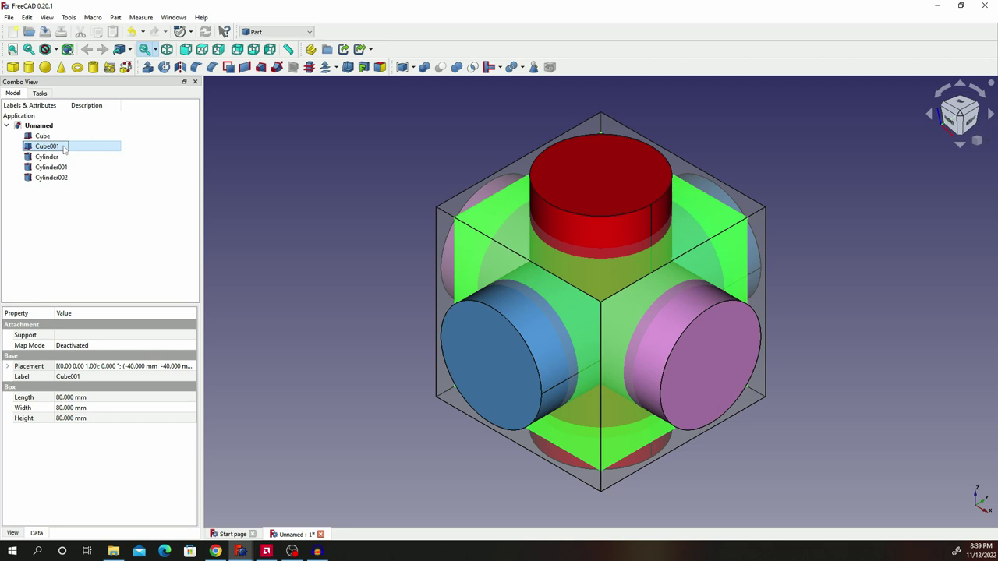
pyautogui.click(65, 149)
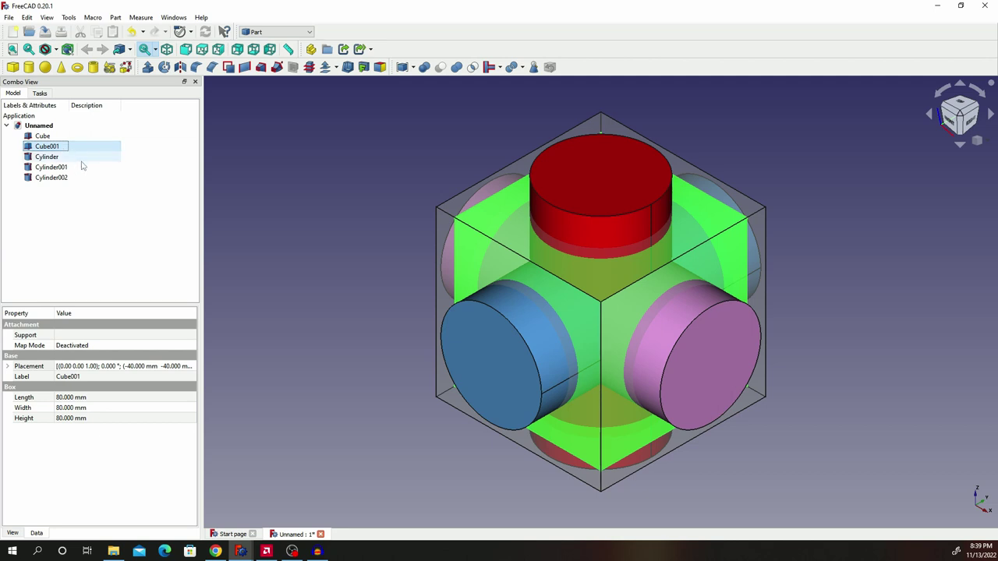
pyautogui.keyDown('ctrl'); pyautogui.click(50, 158); pyautogui.keyUp('ctrl')
pyautogui.keyDown('ctrl'); pyautogui.click(54, 168); pyautogui.keyUp('ctrl')
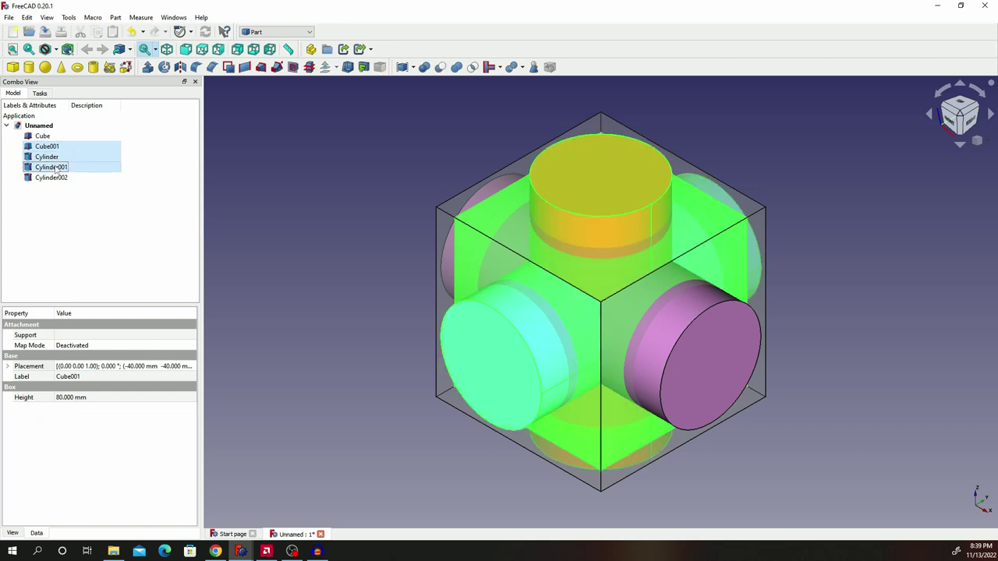
pyautogui.keyDown('ctrl'); pyautogui.click(59, 178); pyautogui.keyUp('ctrl')
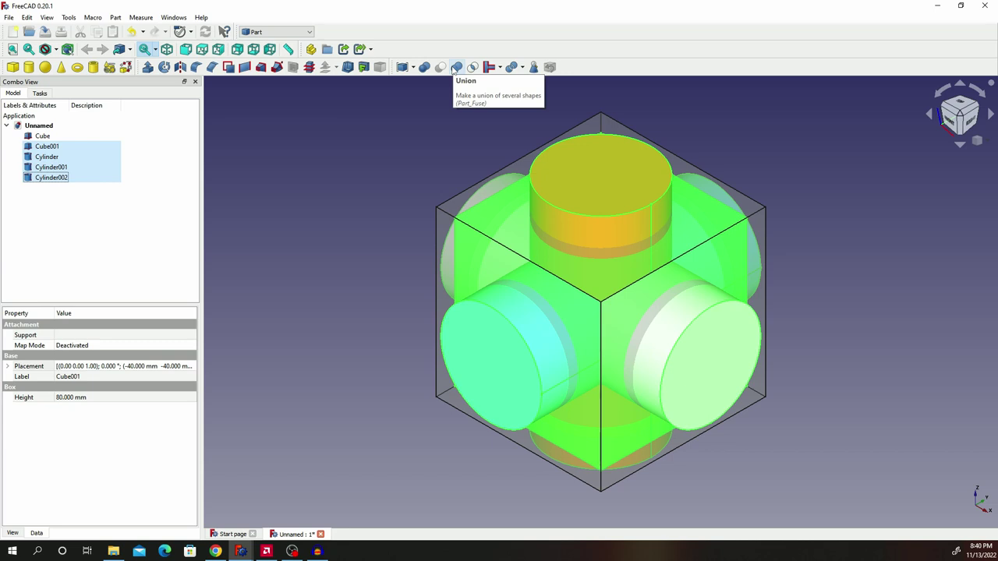
pyautogui.click(456, 67)
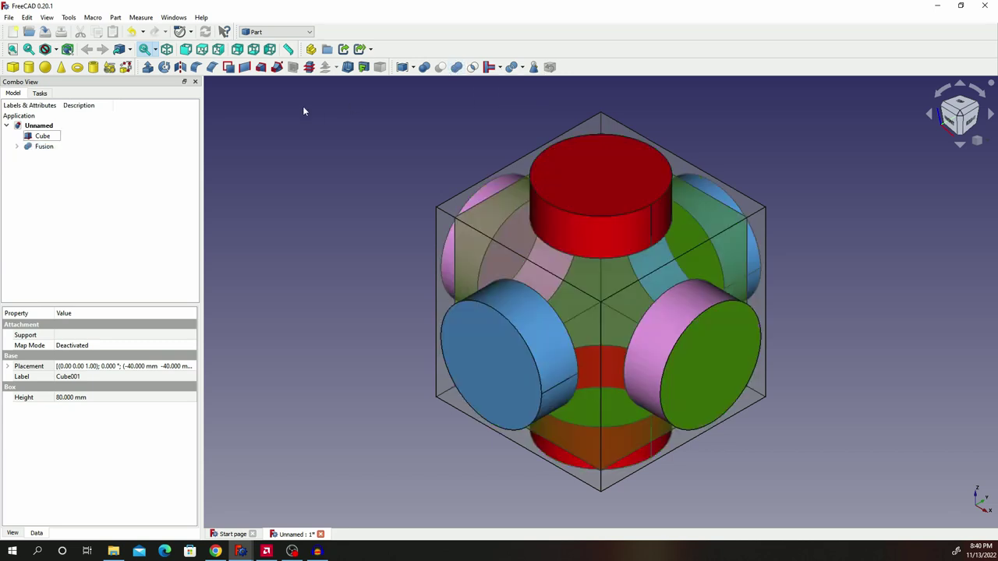
# - Cut the fused inner cube and cylinders out of the 90 mm cube with a Boolean Cut
pyautogui.click(44, 147)
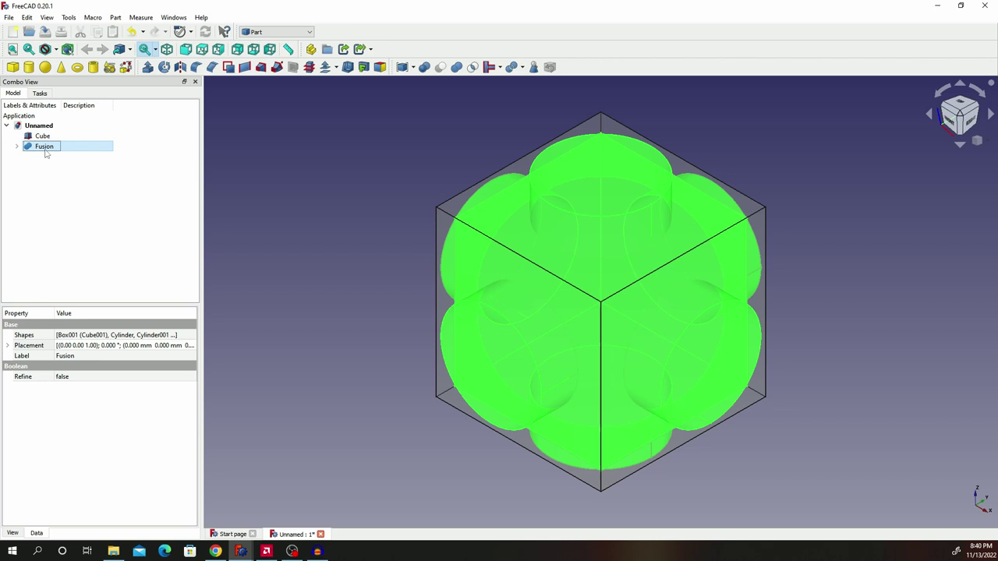
pyautogui.click(45, 190)
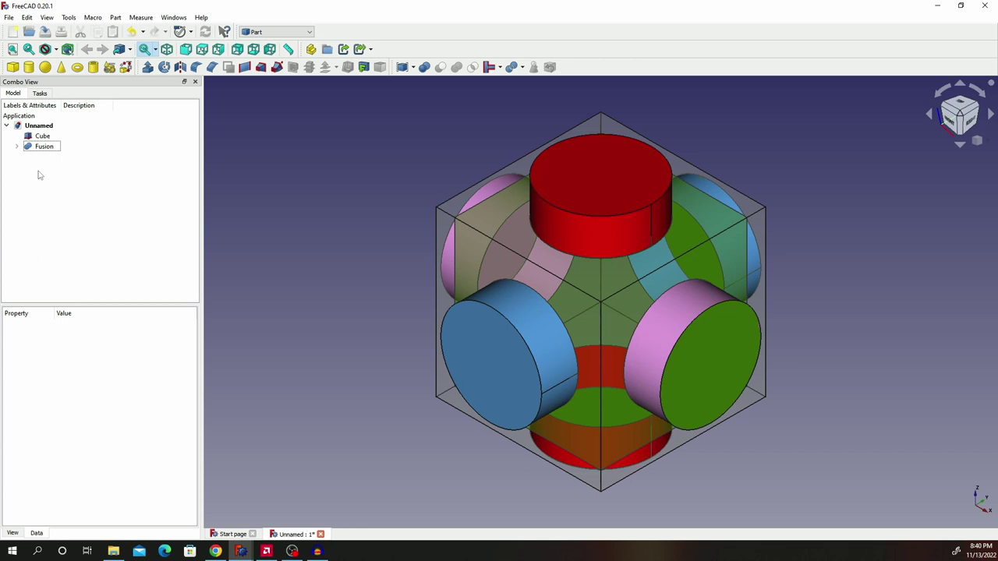
pyautogui.click(44, 138)
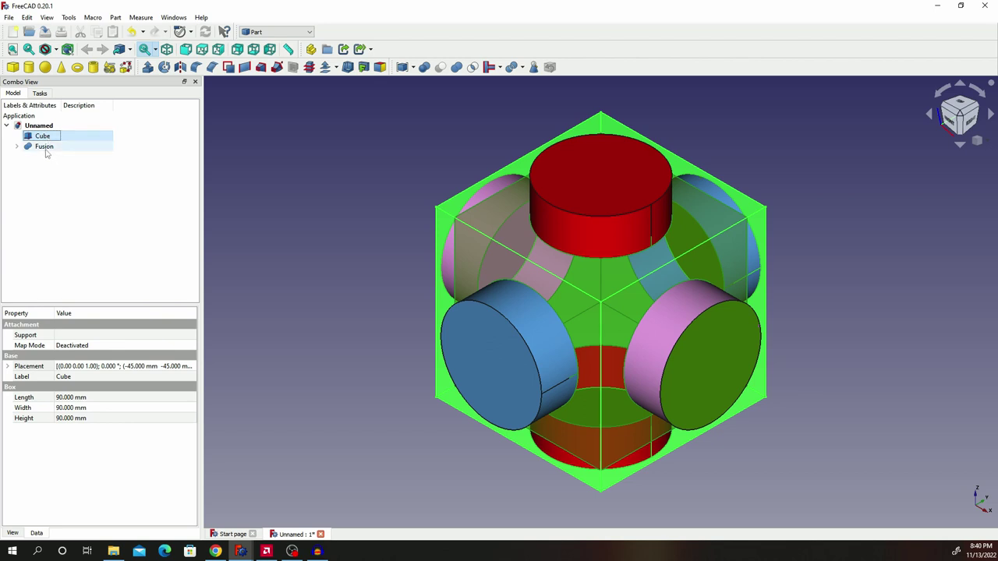
pyautogui.keyDown('ctrl'); pyautogui.click(44, 149); pyautogui.keyUp('ctrl')
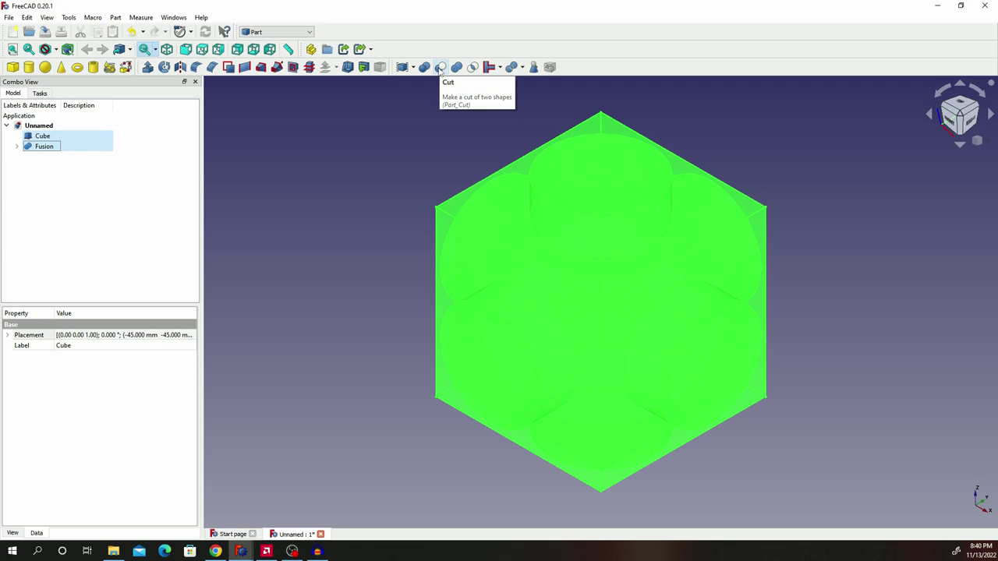
pyautogui.click(440, 67)
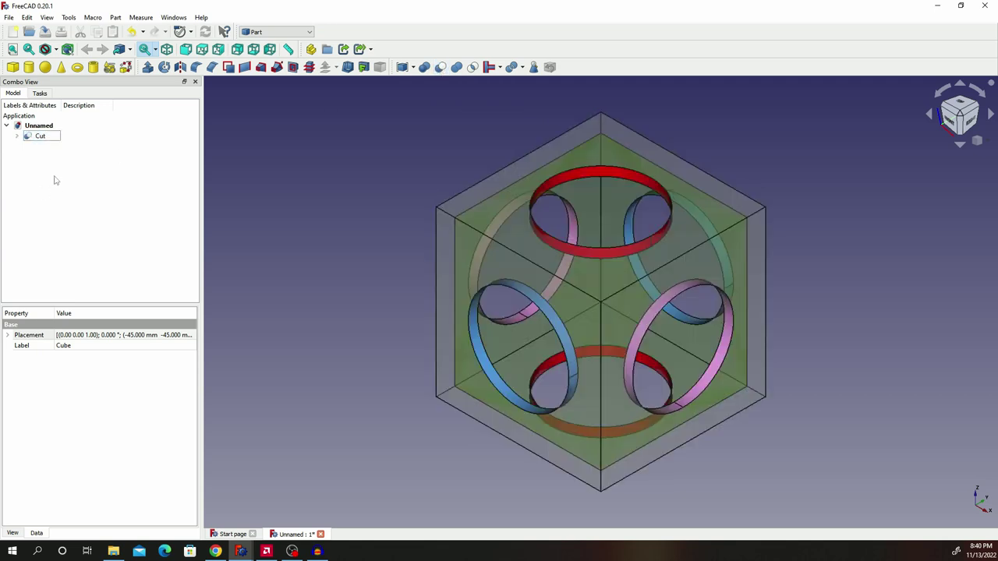
pyautogui.click(258, 271)
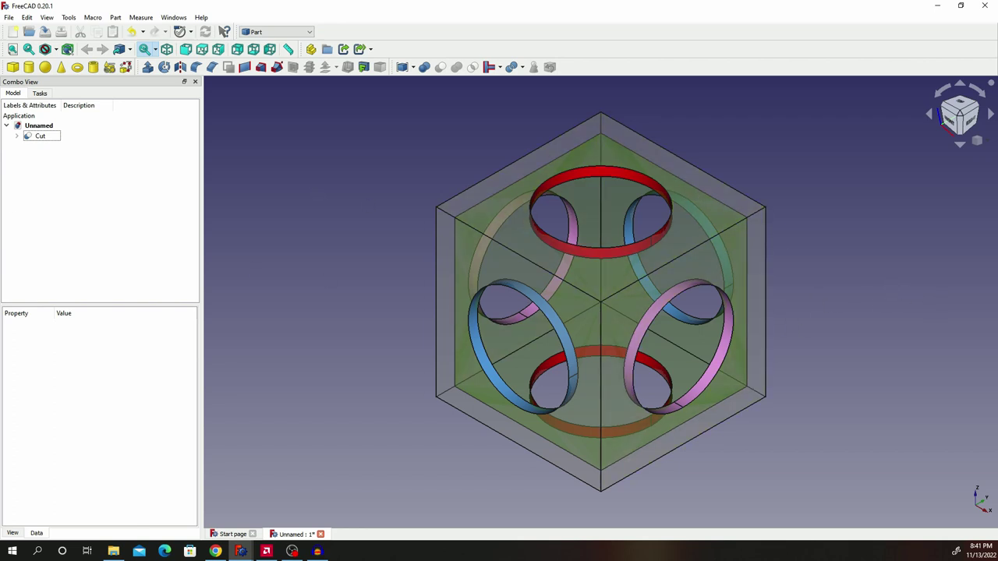
# - Change the shape color of the cut solid to a uniform grey (#c5c5c5)
pyautogui.click(40, 137)
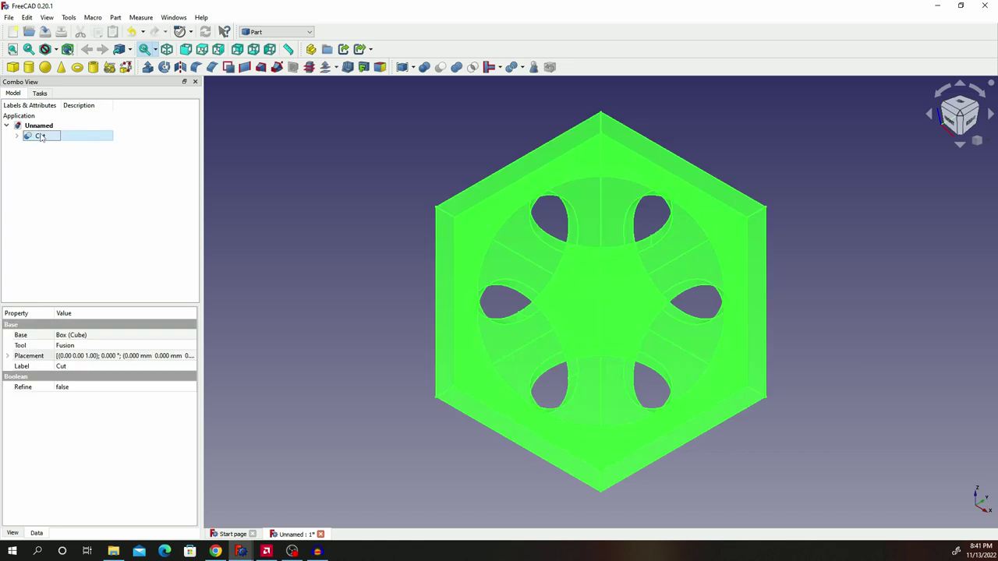
pyautogui.rightClick(40, 136)
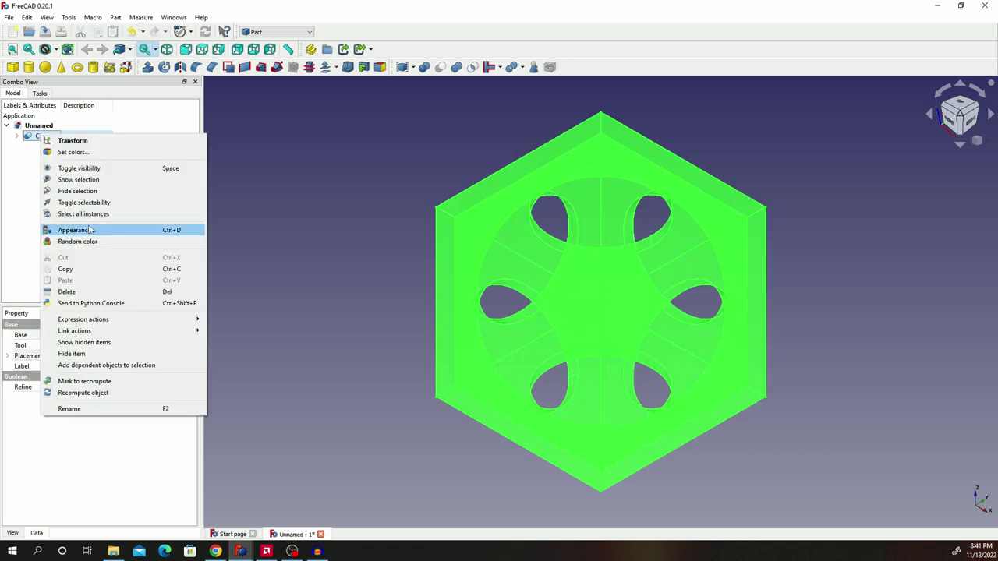
pyautogui.click(198, 230)
pyautogui.click(140, 208)
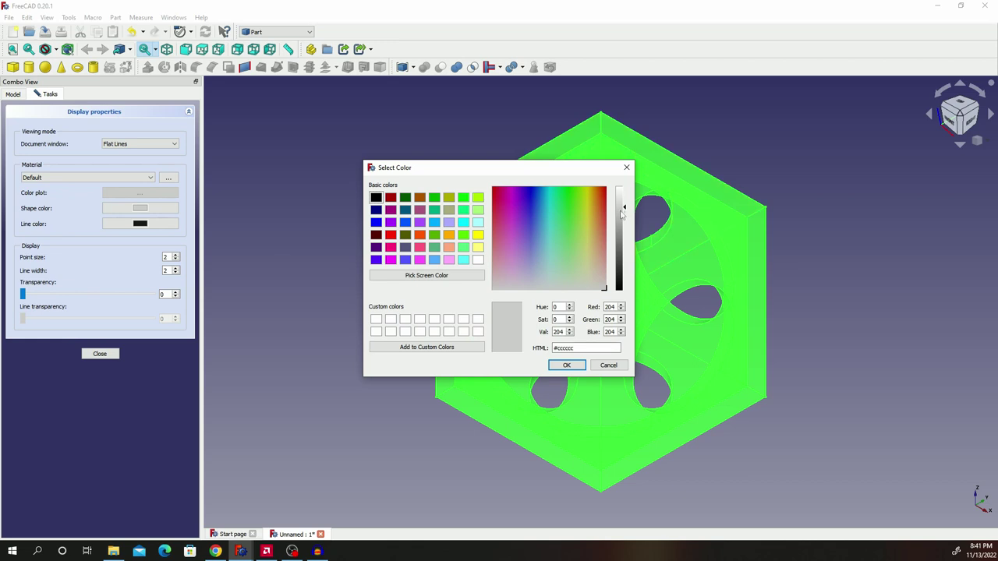
pyautogui.click(623, 210)
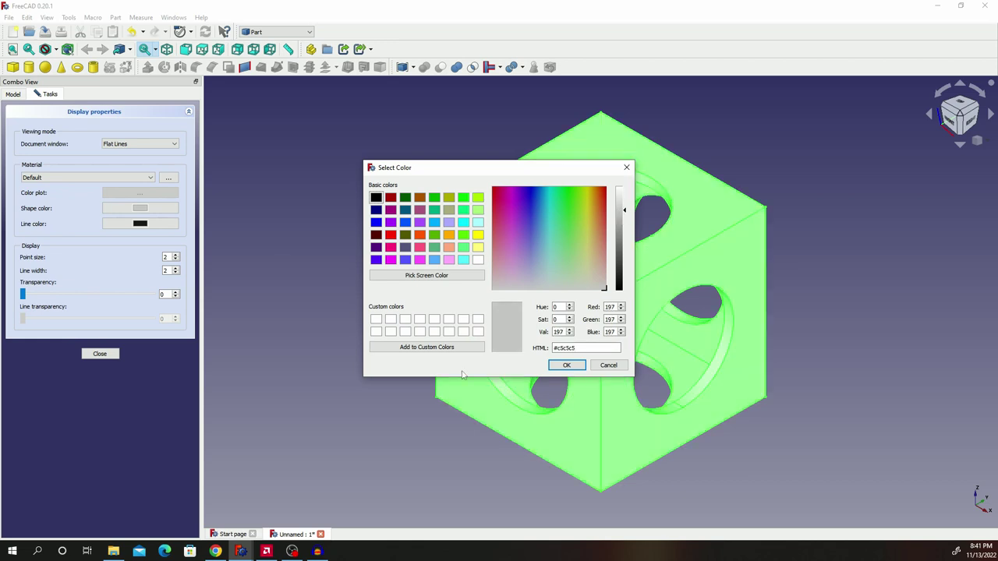
pyautogui.click(573, 368)
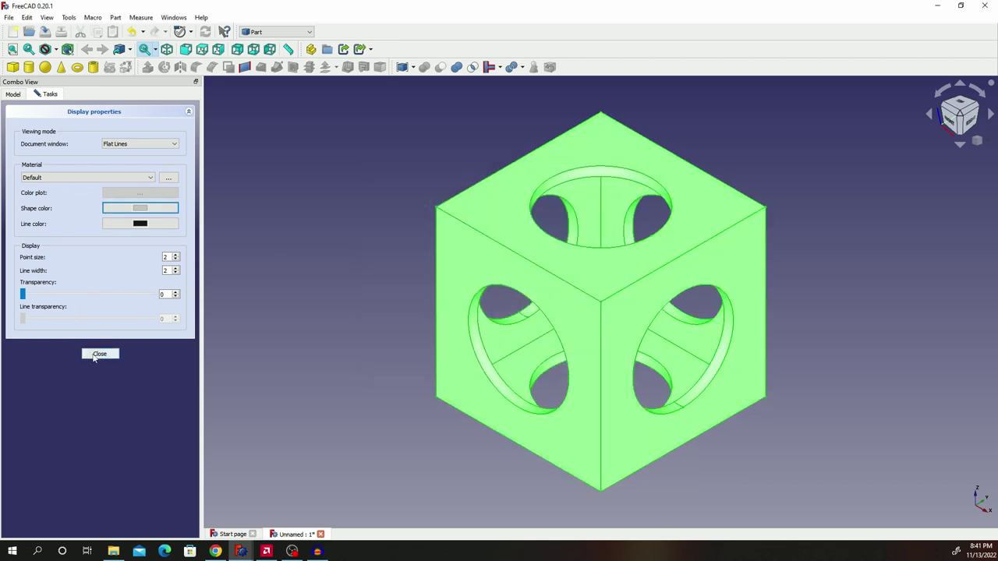
pyautogui.click(99, 355)
pyautogui.click(59, 165)
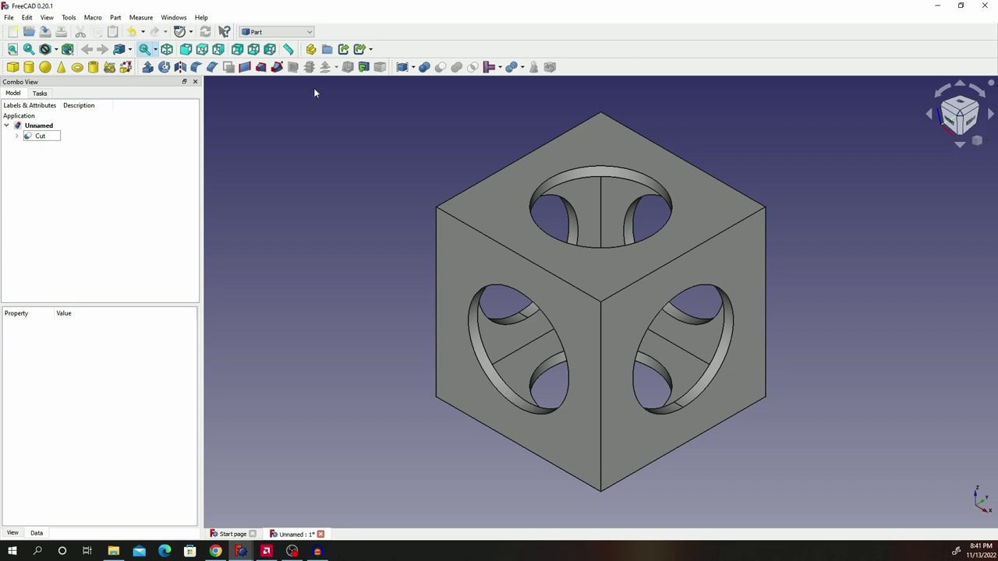
# - Add a new box with length 140 mm, width 112 mm and height 112 mm
pyautogui.click(13, 67)
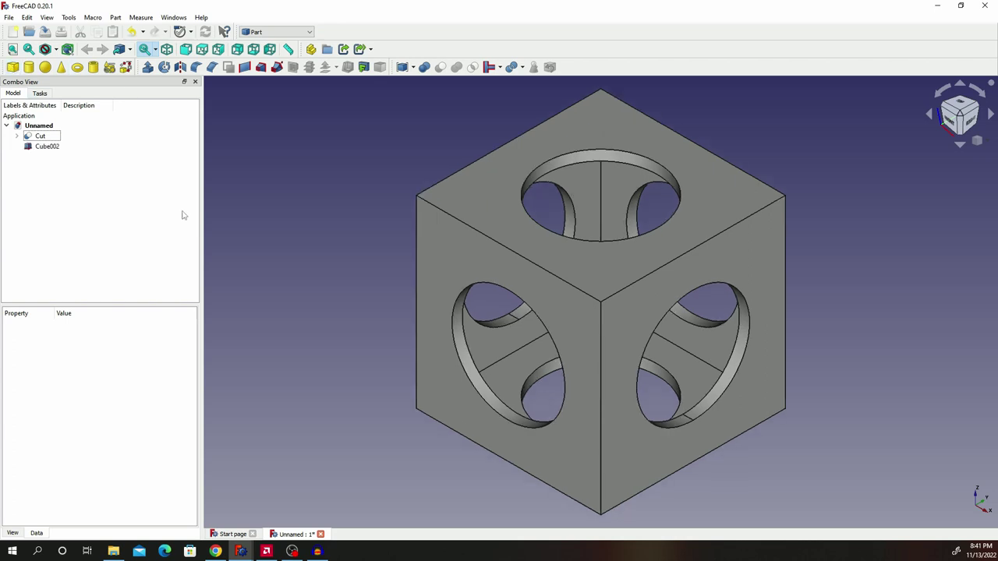
pyautogui.click(45, 148)
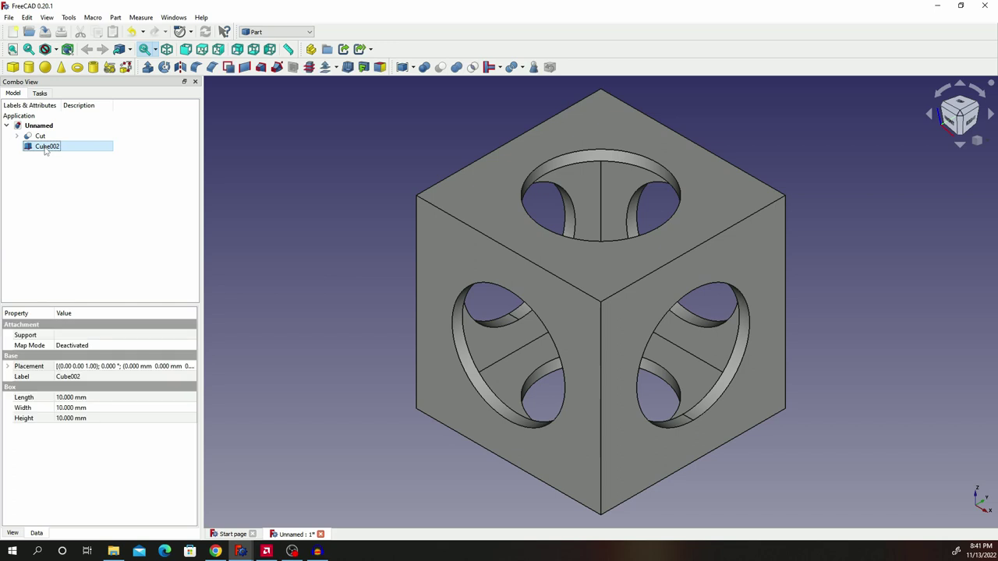
pyautogui.click(94, 398)
pyautogui.write('140')
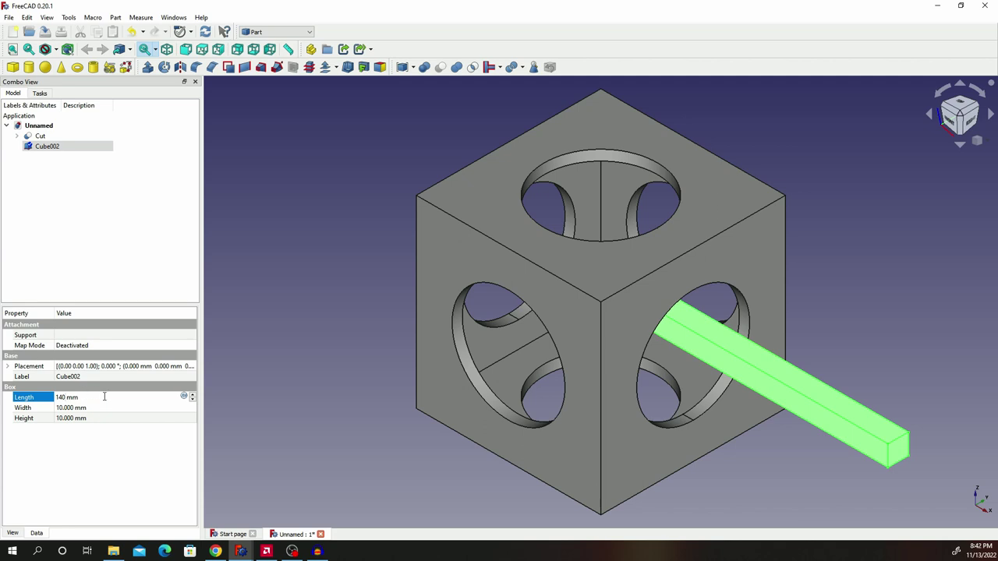
pyautogui.click(107, 407)
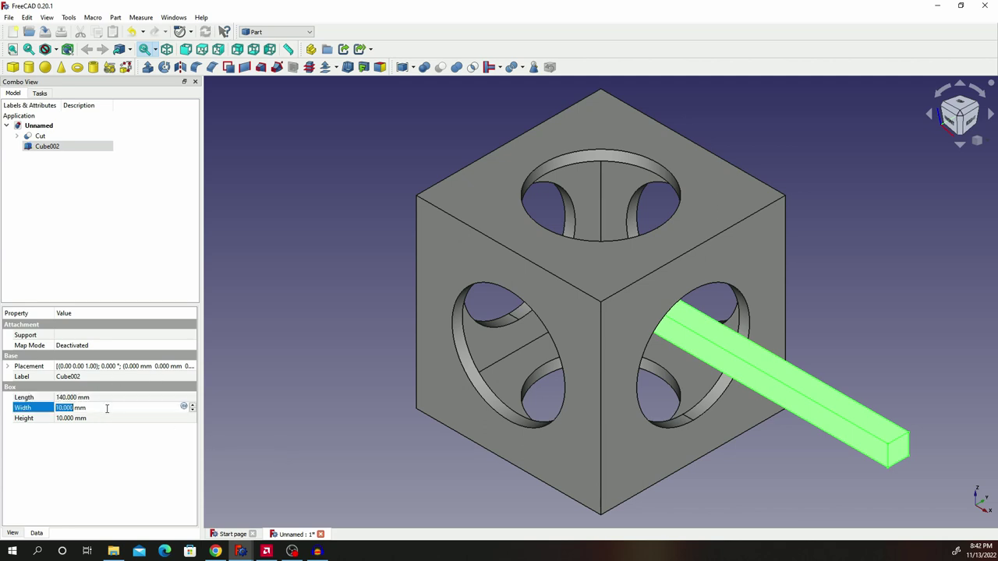
pyautogui.write('112')
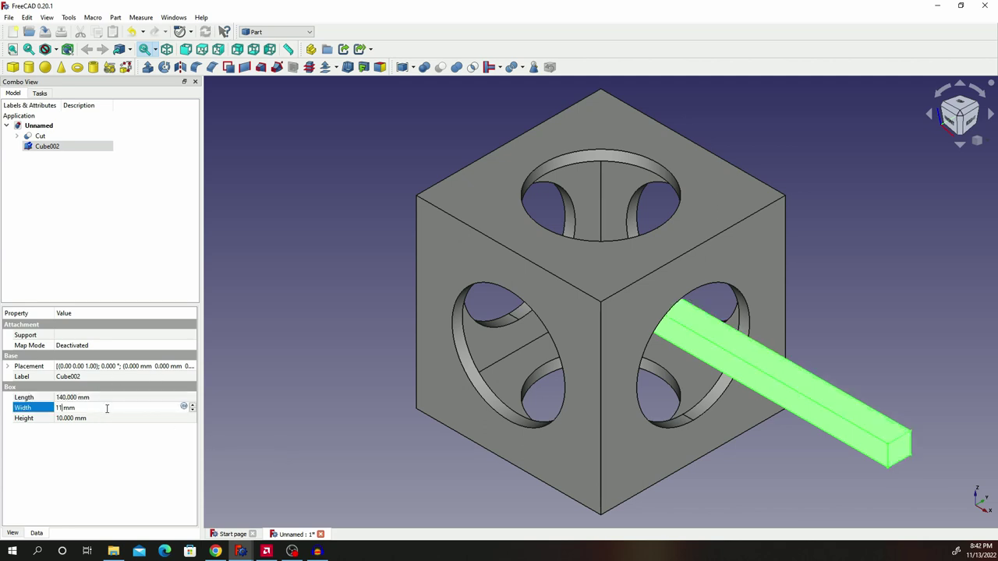
pyautogui.click(66, 419)
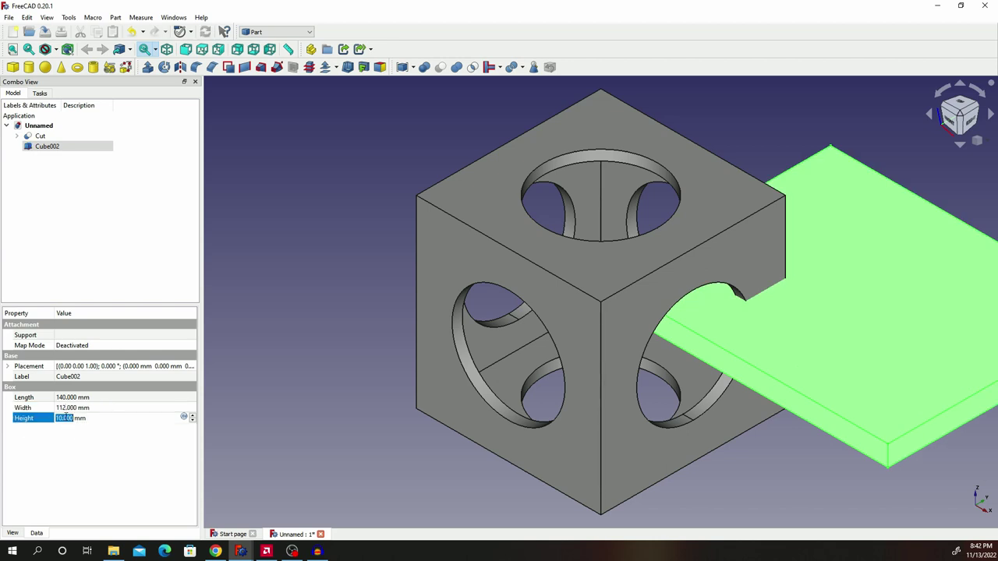
pyautogui.write('112')
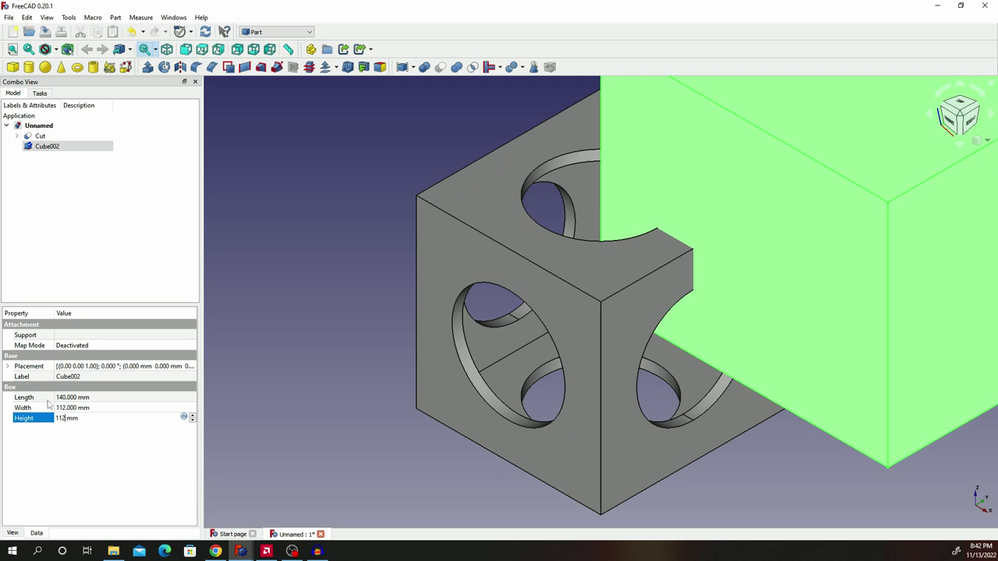
# - Centre the 140 mm long box on the origin with a translation of X -70, Y -56 and Z -56 mm
pyautogui.click(192, 369)
pyautogui.click(190, 367)
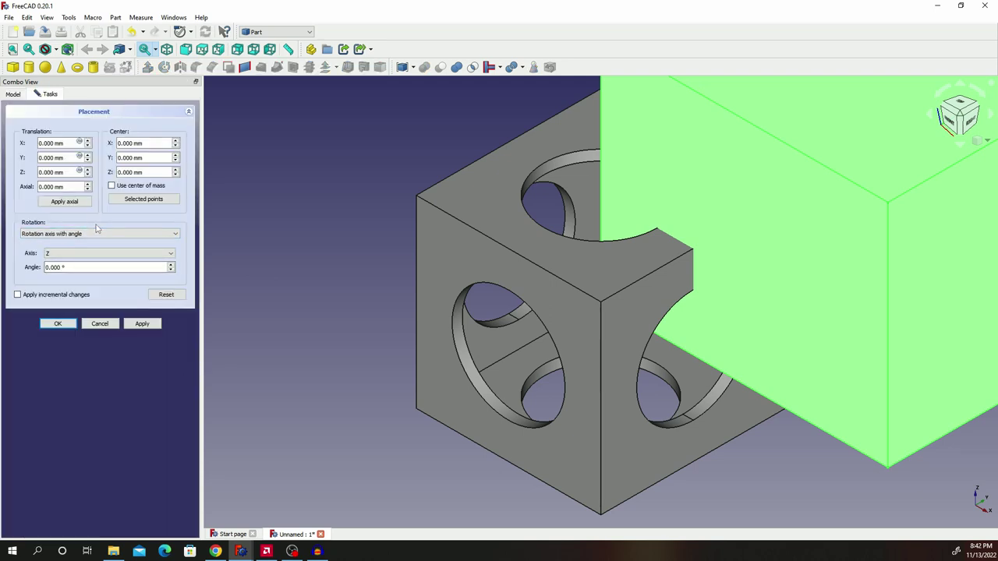
pyautogui.moveTo(74, 144); pyautogui.dragTo(6, 136)
pyautogui.write('-70')
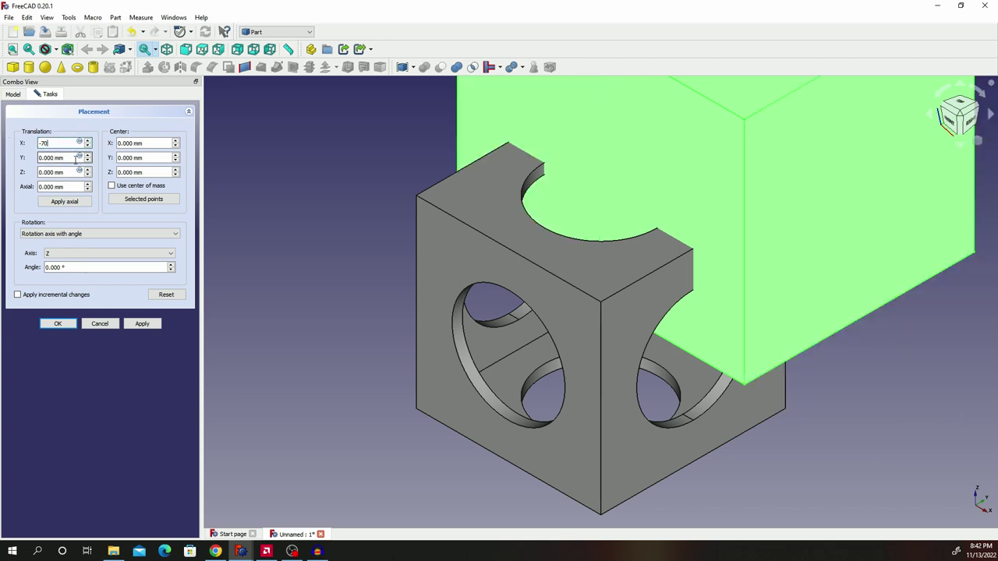
pyautogui.press('Tab')
pyautogui.write('-56')
pyautogui.click(68, 172)
pyautogui.moveTo(68, 173); pyautogui.dragTo(26, 171)
pyautogui.write('-56')
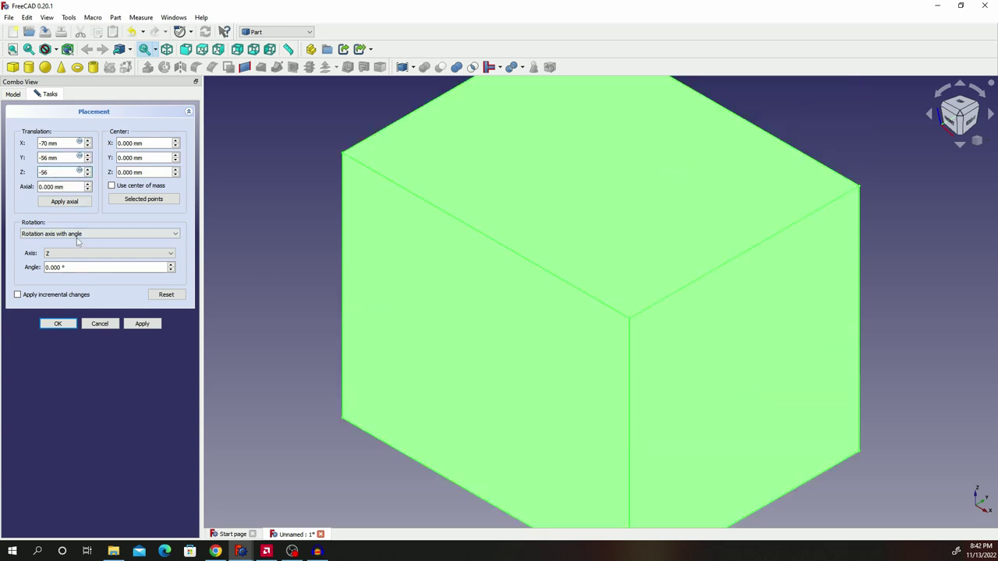
pyautogui.click(57, 323)
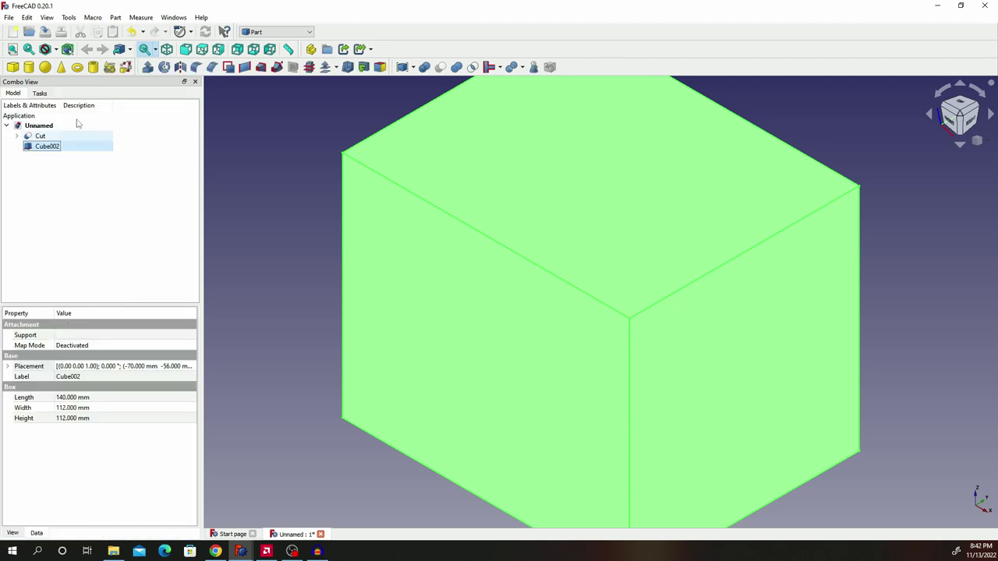
# - Add another cube with length, width and height of 180 mm each
pyautogui.click(12, 66)
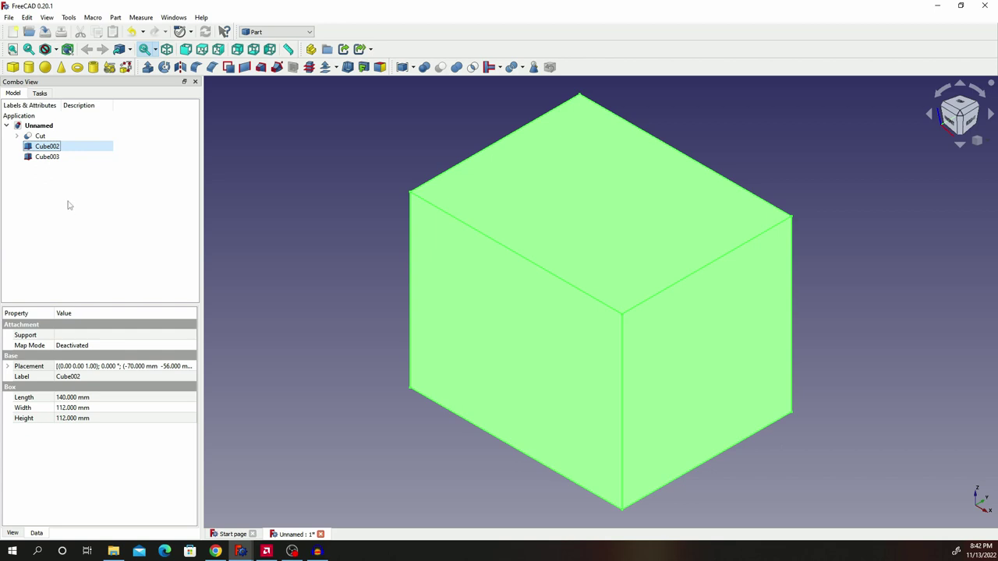
pyautogui.click(45, 157)
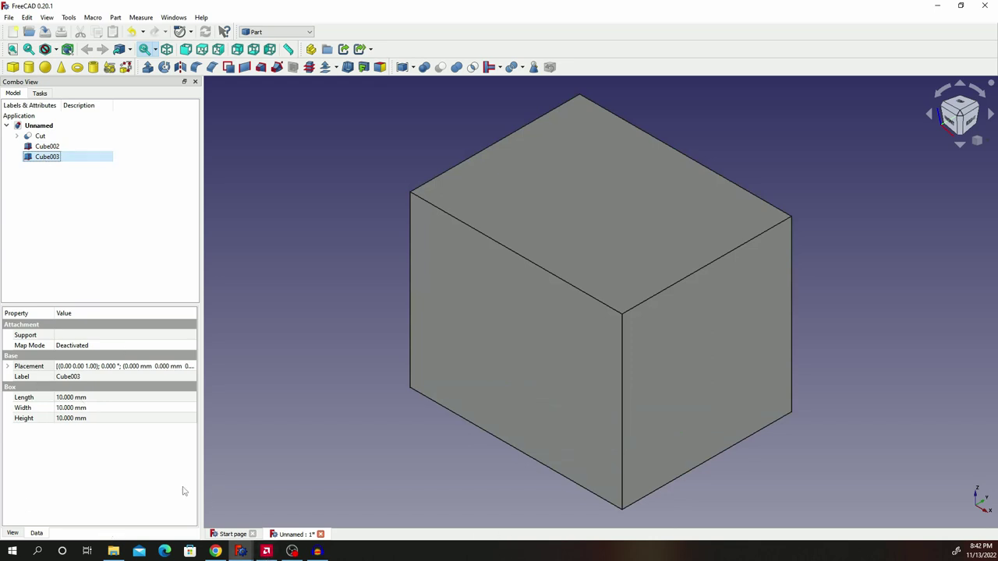
pyautogui.click(85, 398)
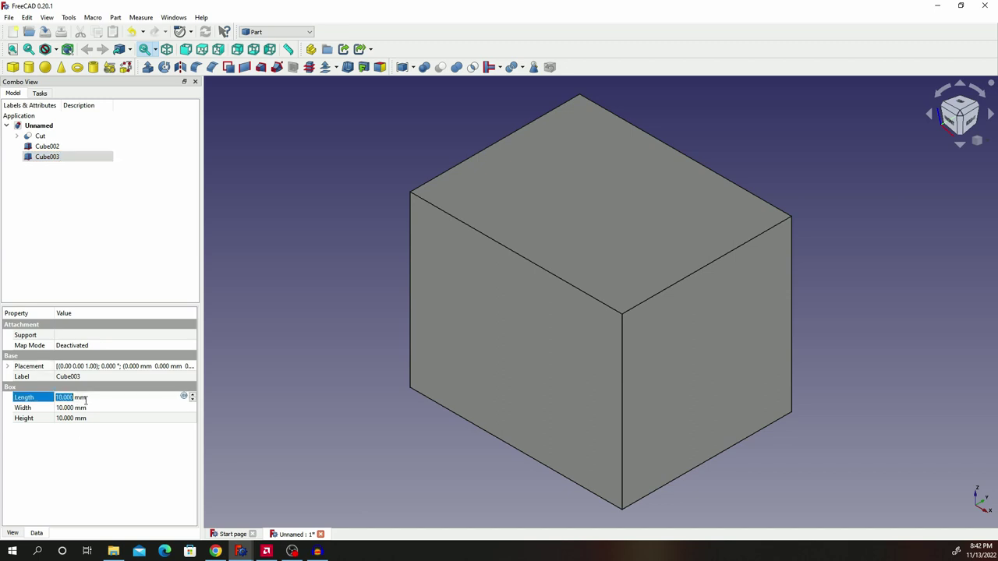
pyautogui.write('180')
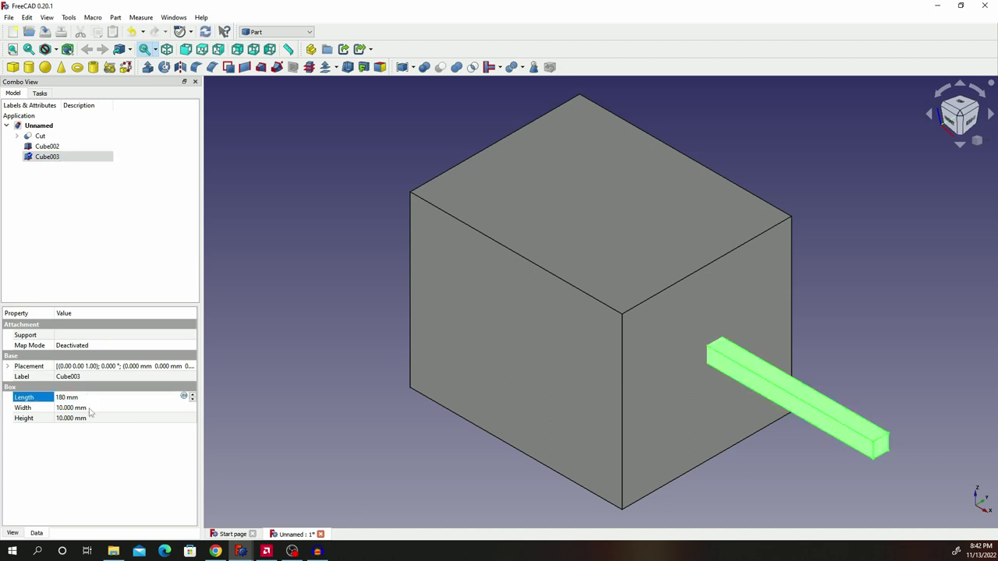
pyautogui.click(90, 407)
pyautogui.write('180')
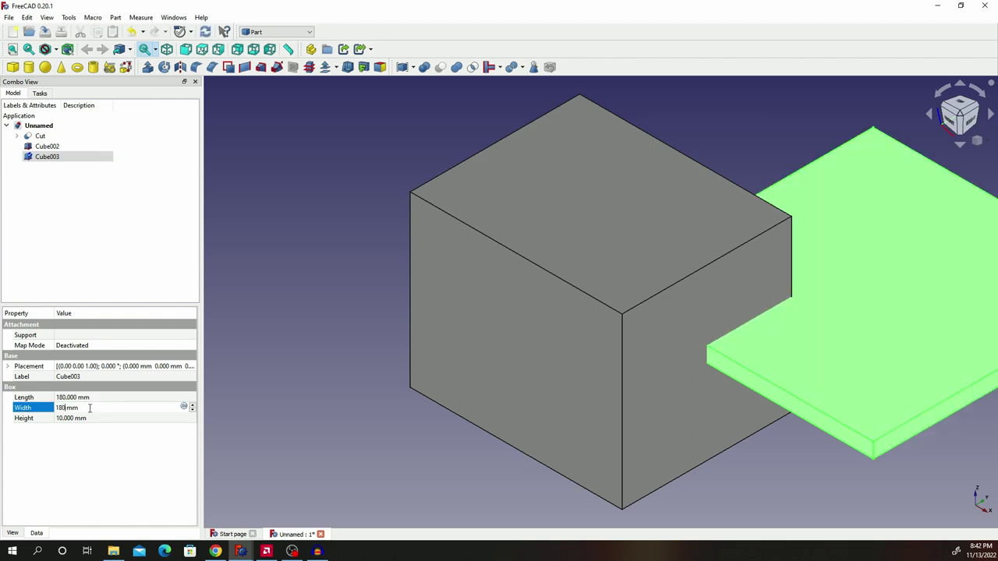
pyautogui.click(81, 419)
pyautogui.write('180')
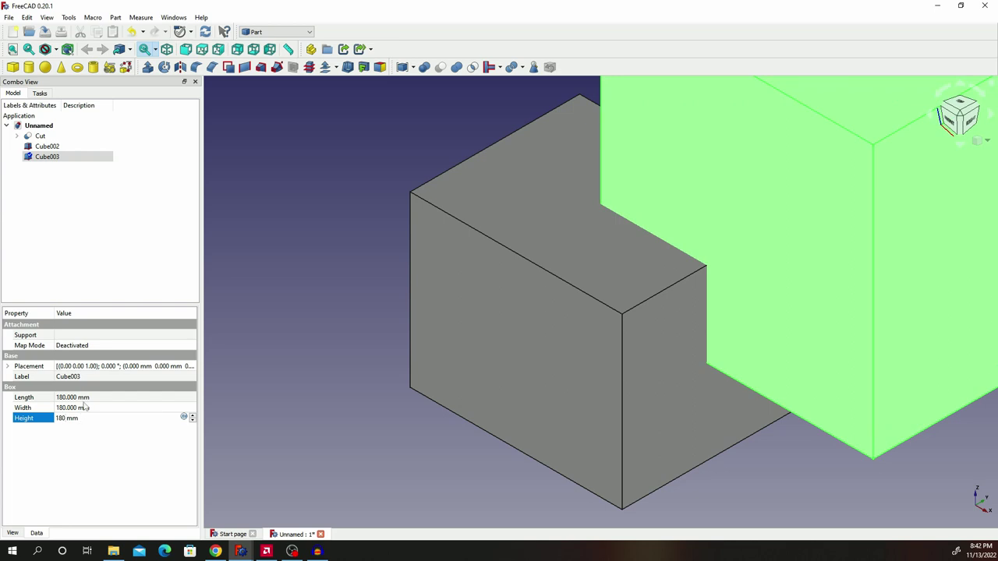
# - Centre the 180 mm cube on the origin with a translation of -90 mm along X, Y and Z
pyautogui.click(190, 368)
pyautogui.click(190, 368)
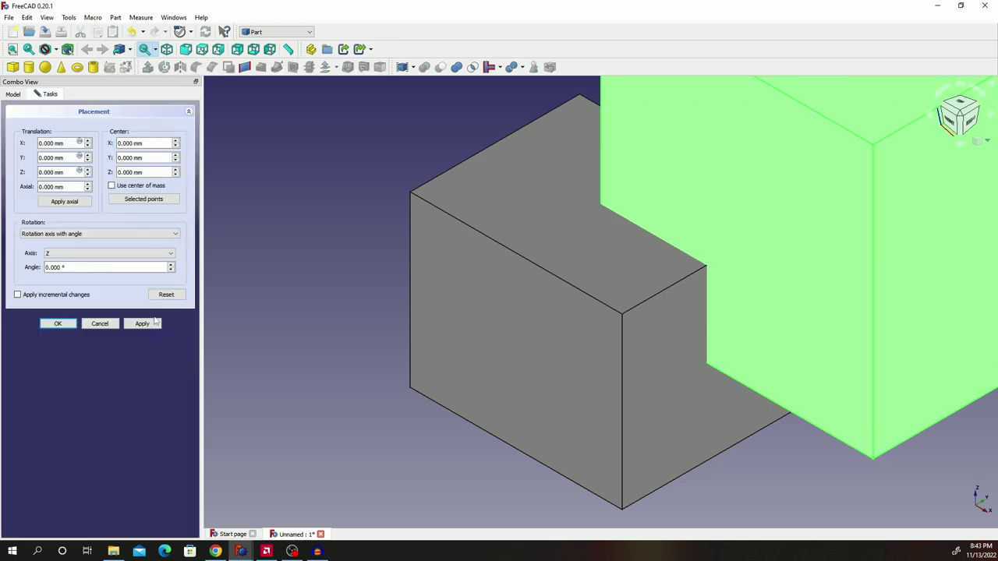
pyautogui.tripleClick(64, 143)
pyautogui.write('-9')
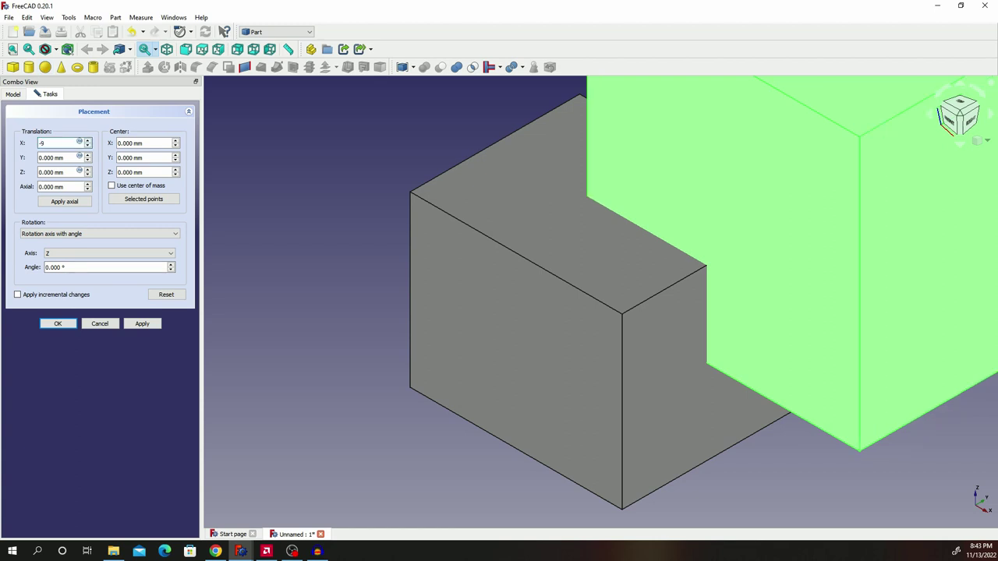
pyautogui.write('0')
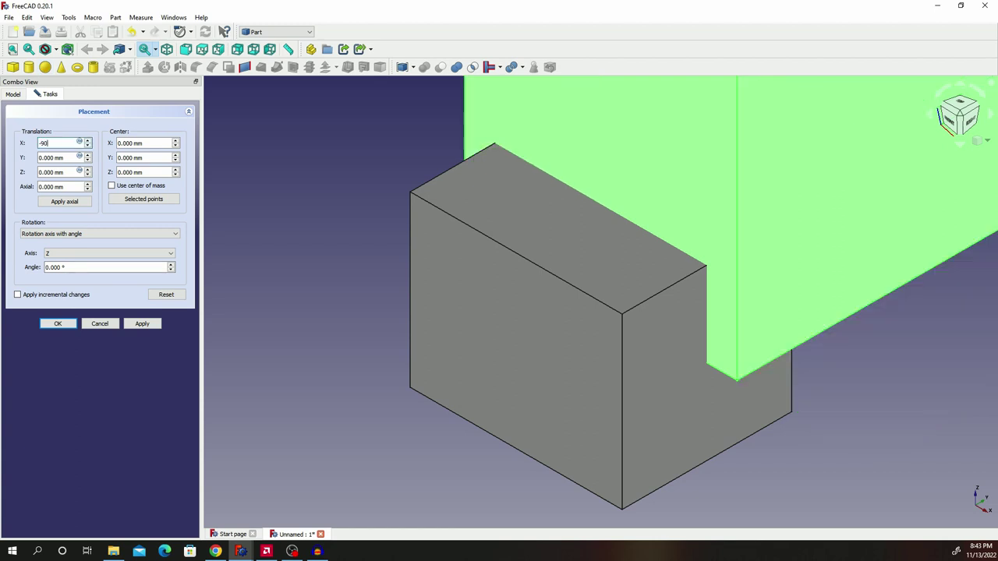
pyautogui.tripleClick(67, 159)
pyautogui.write('-90')
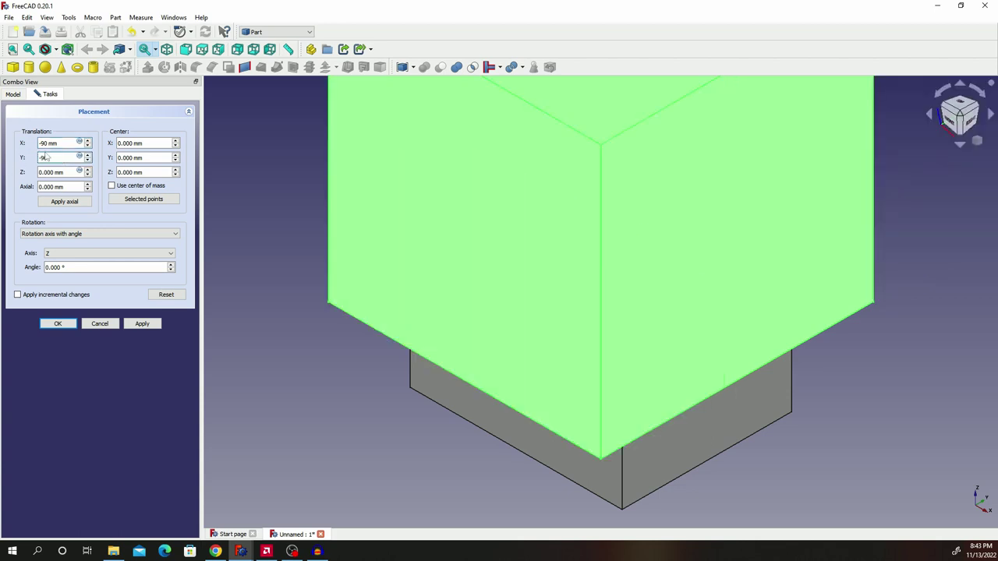
pyautogui.press('Tab')
pyautogui.write('-90')
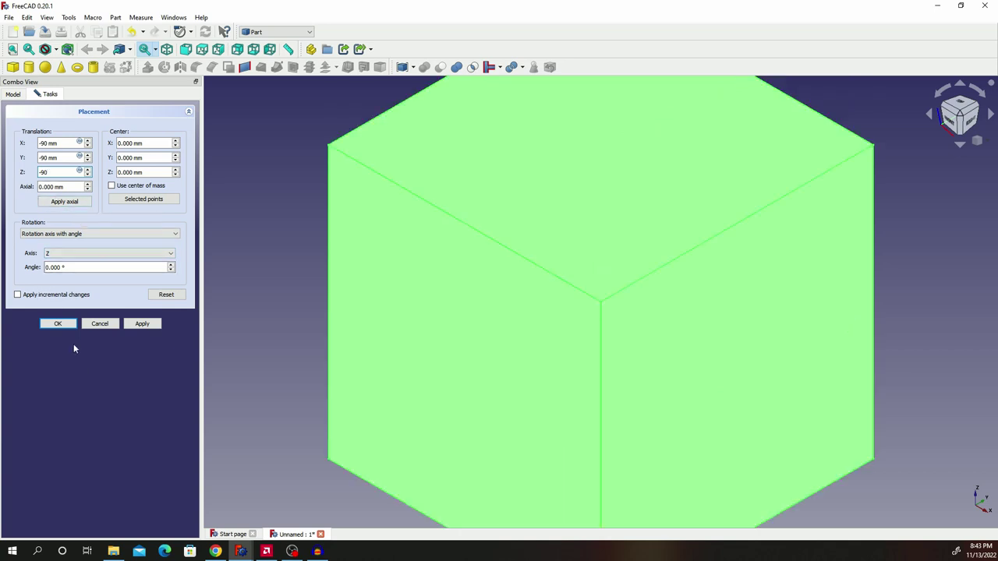
pyautogui.click(58, 324)
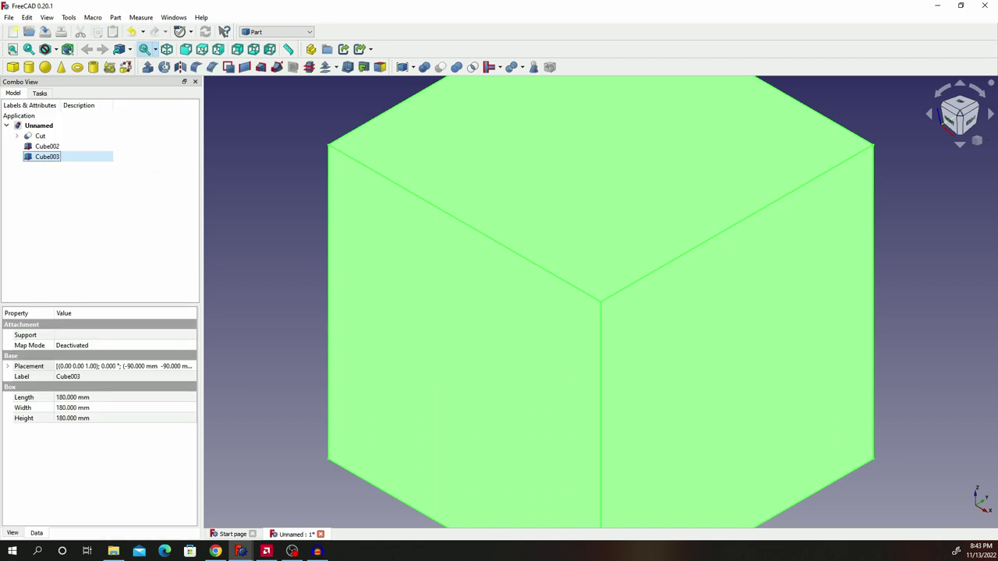
# - Duplicate the 140 x 112 x 112 mm box and the 180 mm cube, one copy of each
pyautogui.click(12, 49)
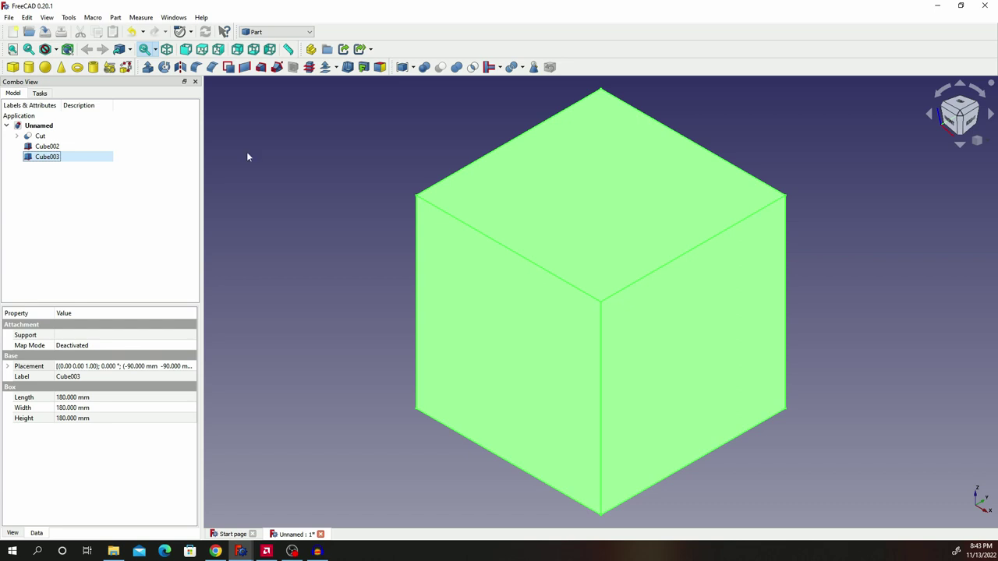
pyautogui.click(50, 147)
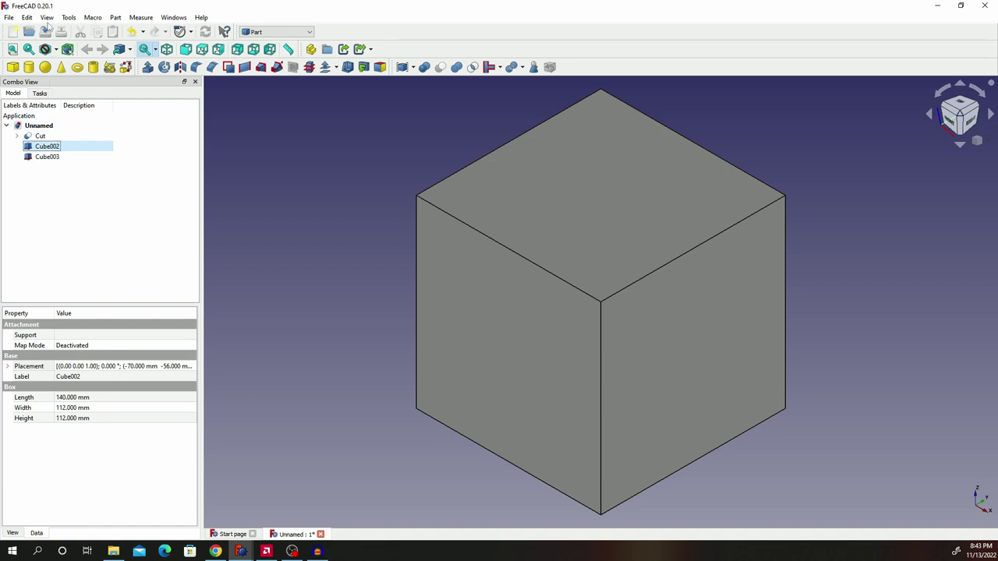
pyautogui.click(28, 19)
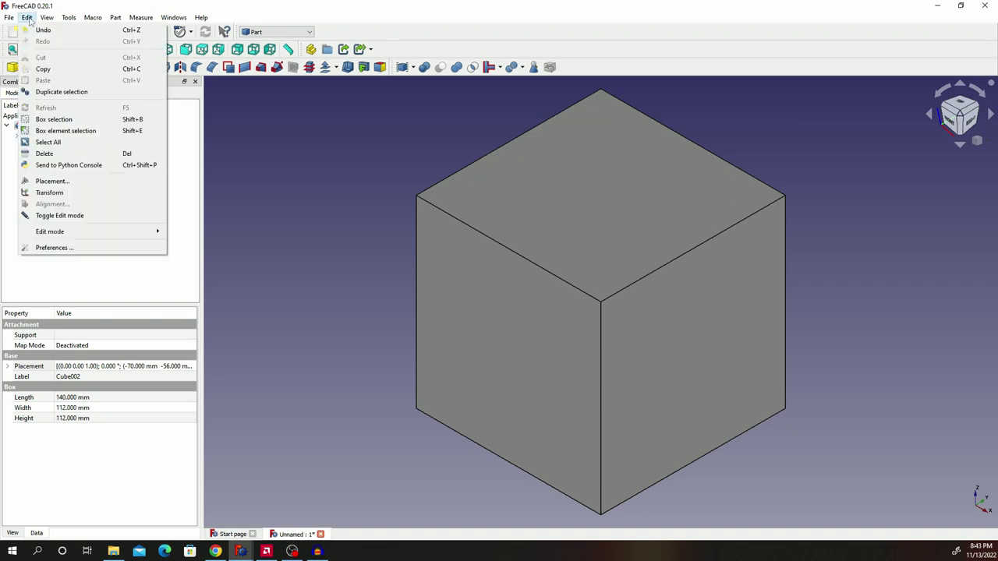
pyautogui.click(60, 92)
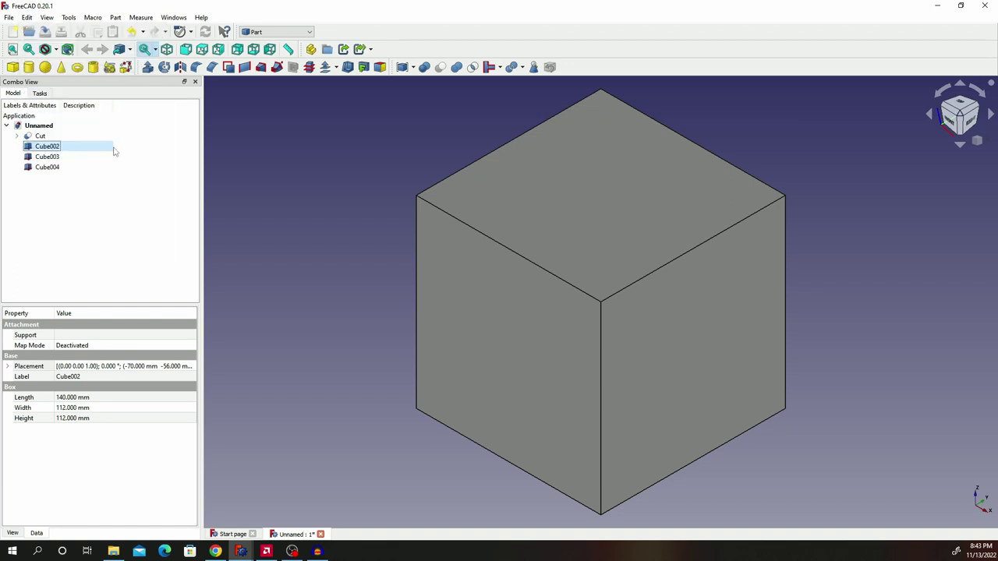
pyautogui.click(49, 159)
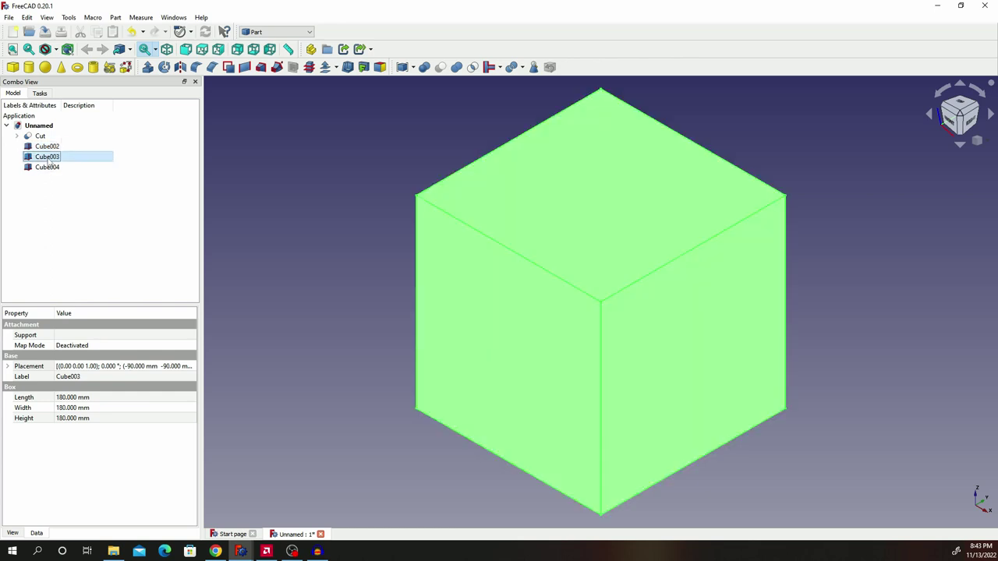
pyautogui.click(25, 18)
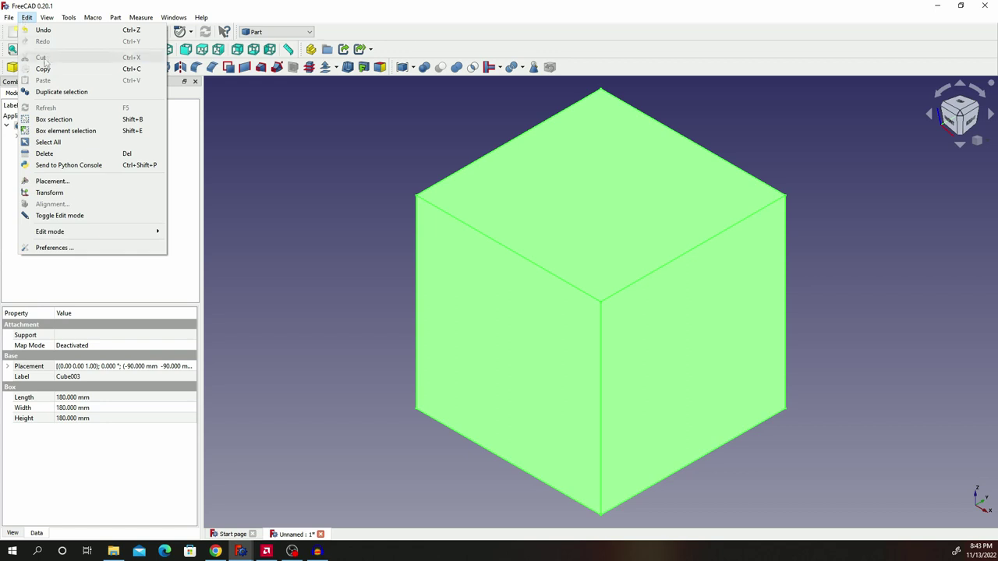
pyautogui.click(61, 92)
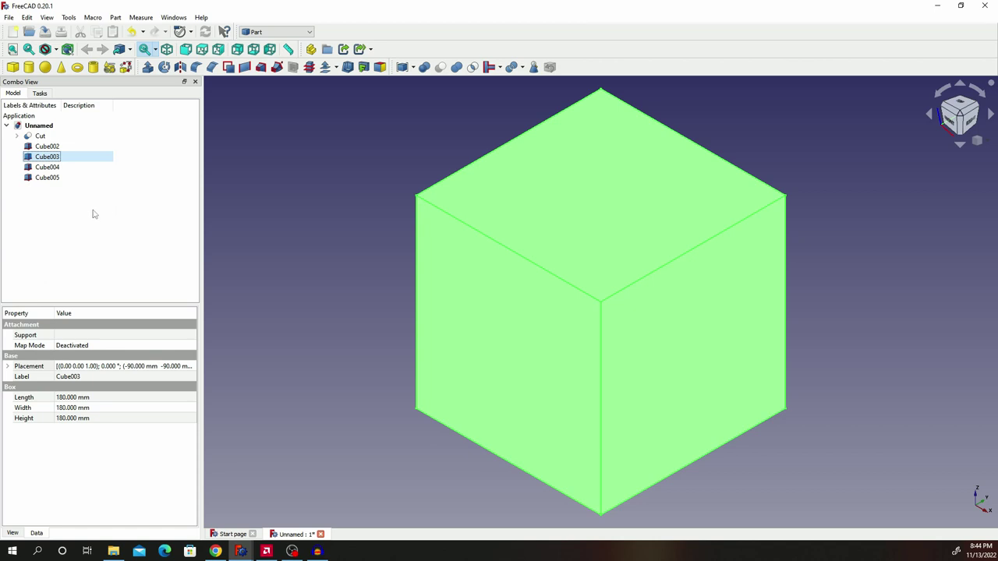
# - Set the shape color of the hollow cube, the Cut object, to light blue in its display properties
pyautogui.click(40, 137)
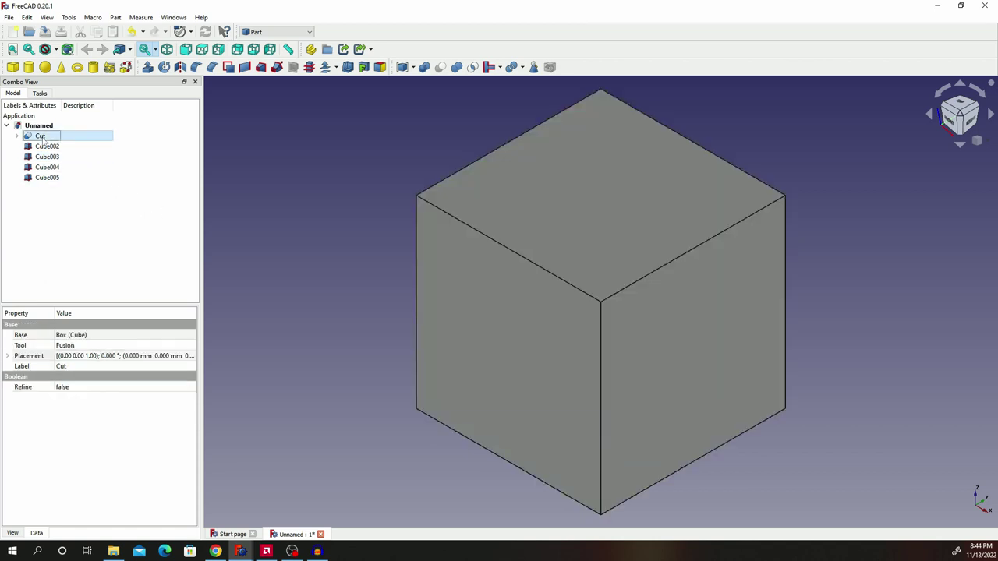
pyautogui.rightClick(44, 140)
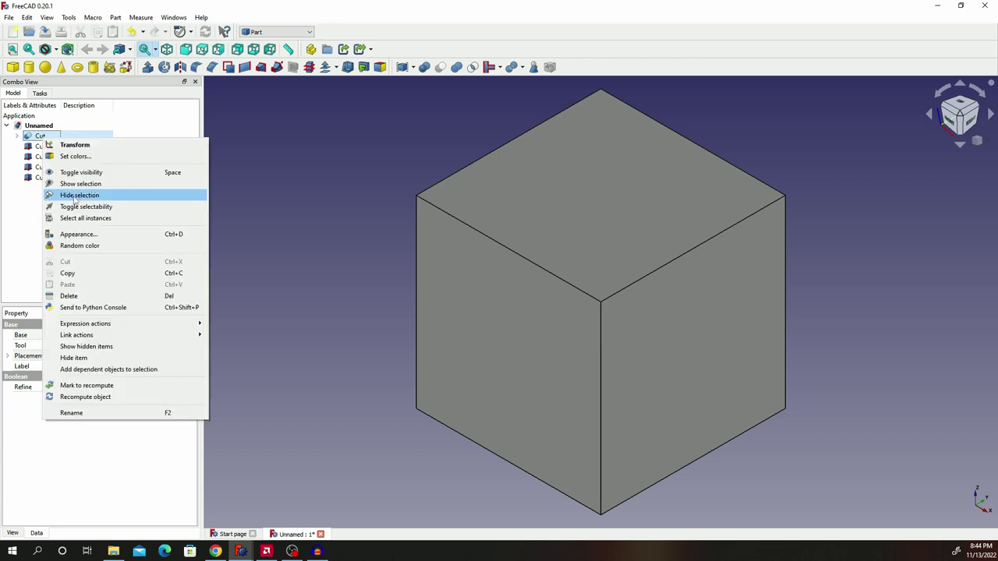
pyautogui.click(78, 233)
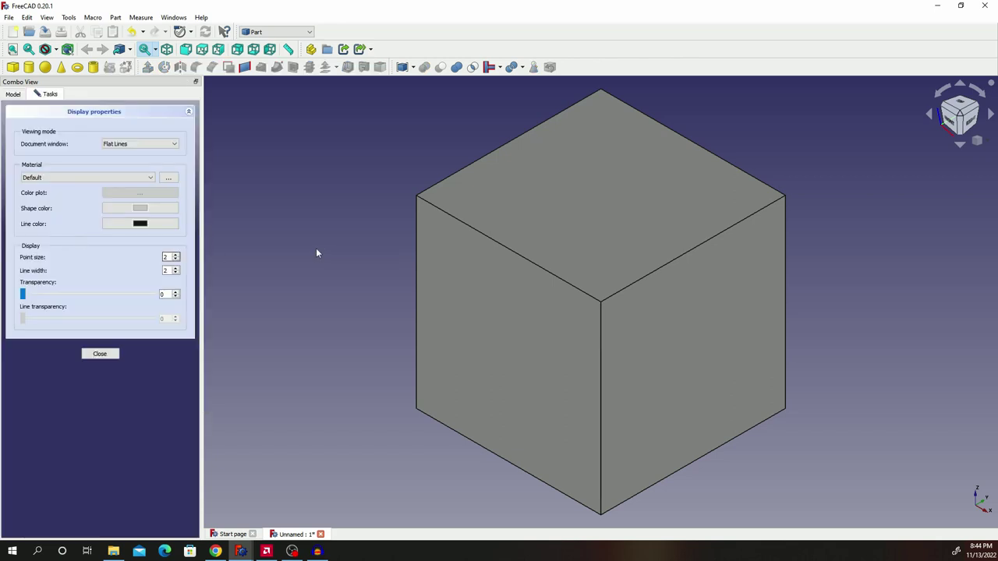
pyautogui.click(152, 210)
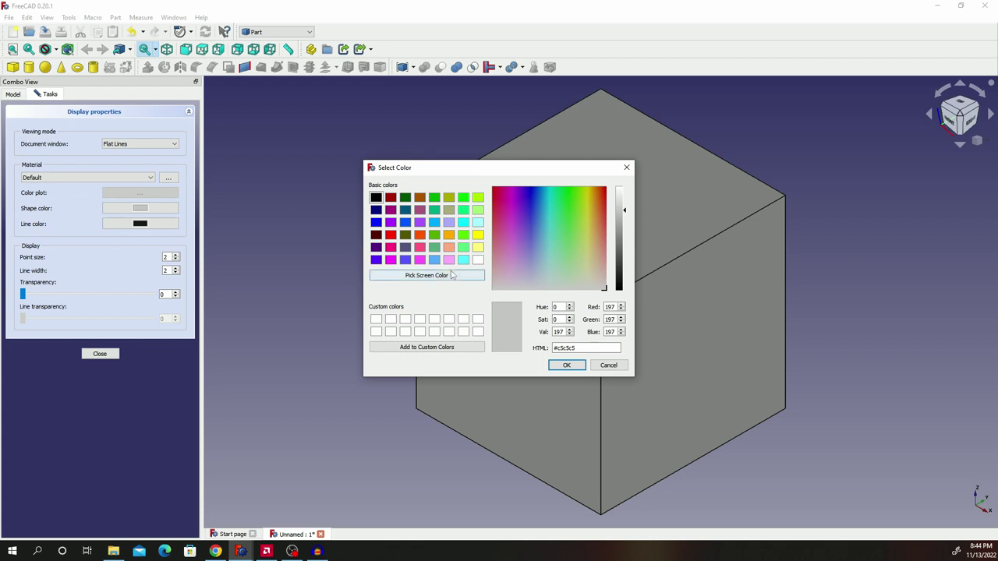
pyautogui.click(434, 260)
pyautogui.click(566, 365)
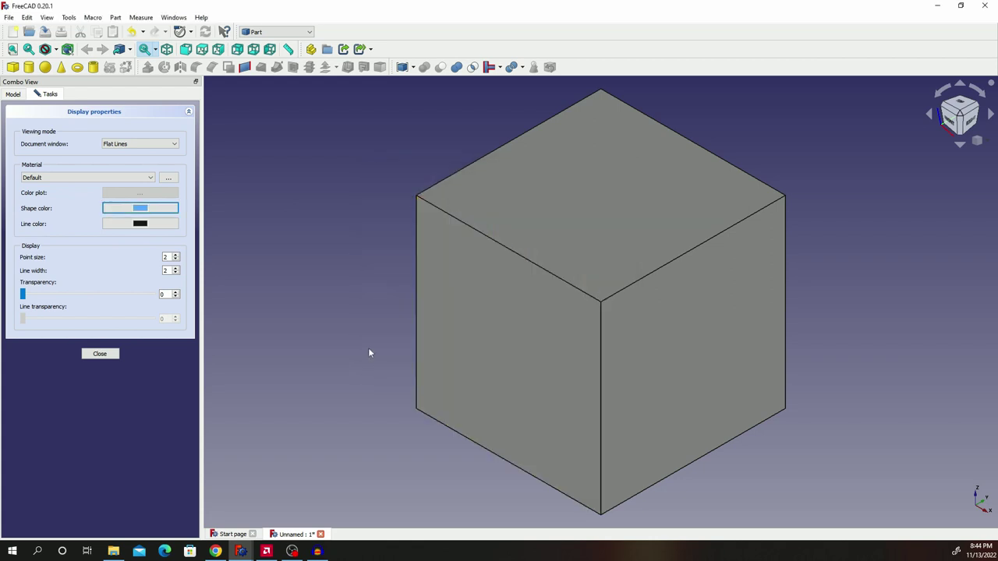
pyautogui.click(100, 354)
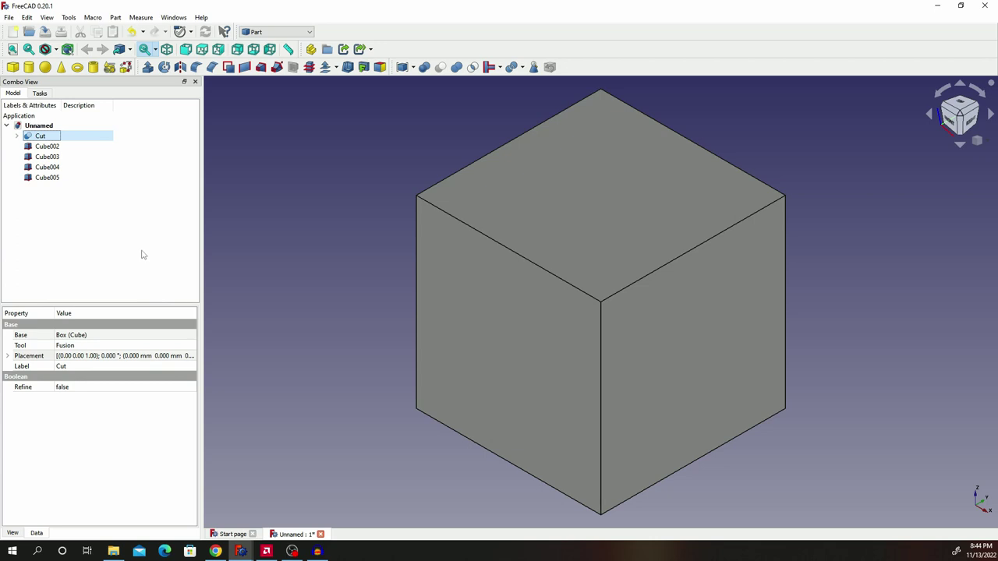
# - Set the transparency of all four boxes, Cube002 through Cube005, to 80
pyautogui.click(53, 147)
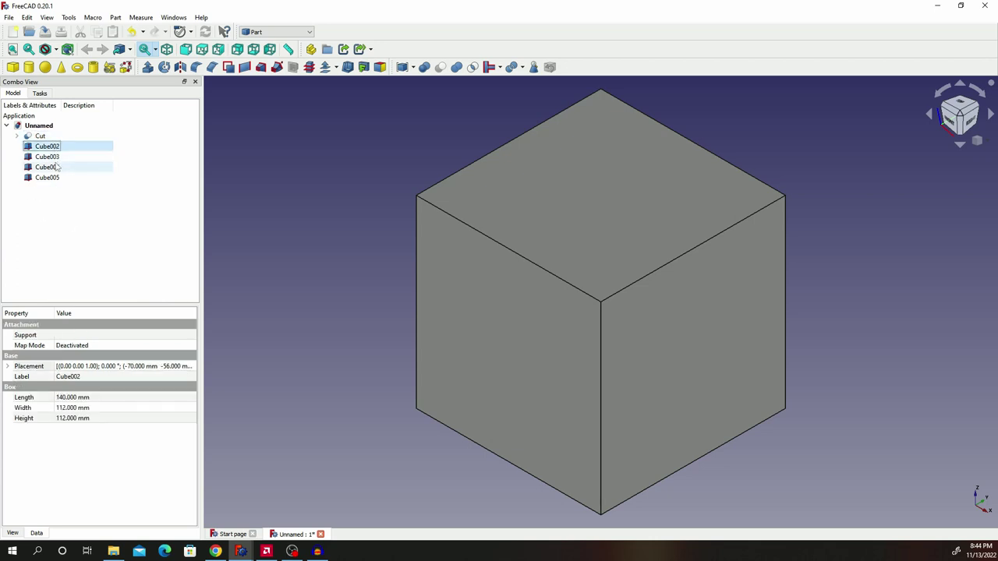
pyautogui.keyDown('ctrl'); pyautogui.click(49, 157); pyautogui.keyUp('ctrl')
pyautogui.keyDown('ctrl'); pyautogui.click(48, 168); pyautogui.keyUp('ctrl')
pyautogui.keyDown('ctrl'); pyautogui.click(55, 179); pyautogui.keyUp('ctrl')
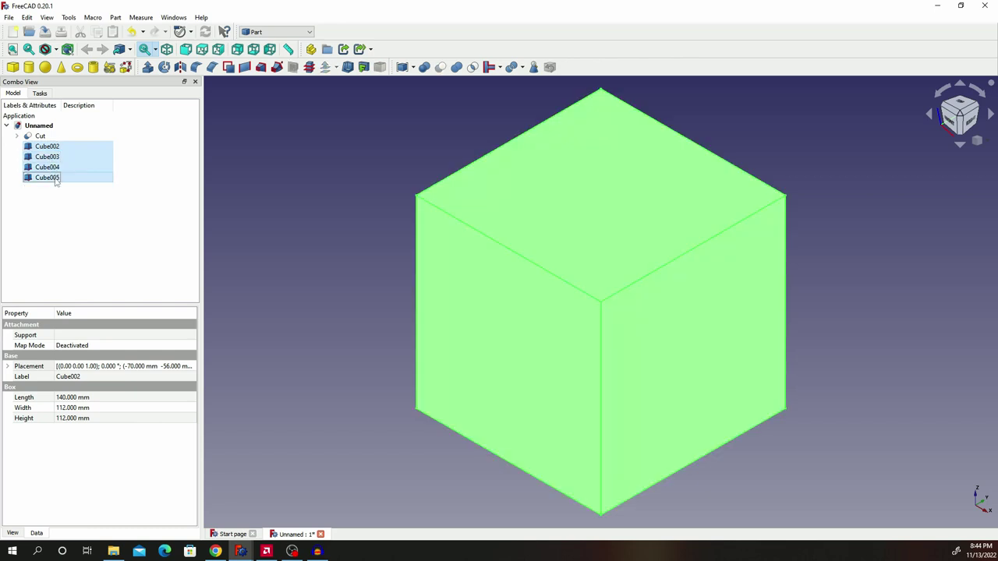
pyautogui.rightClick(56, 180)
pyautogui.click(86, 246)
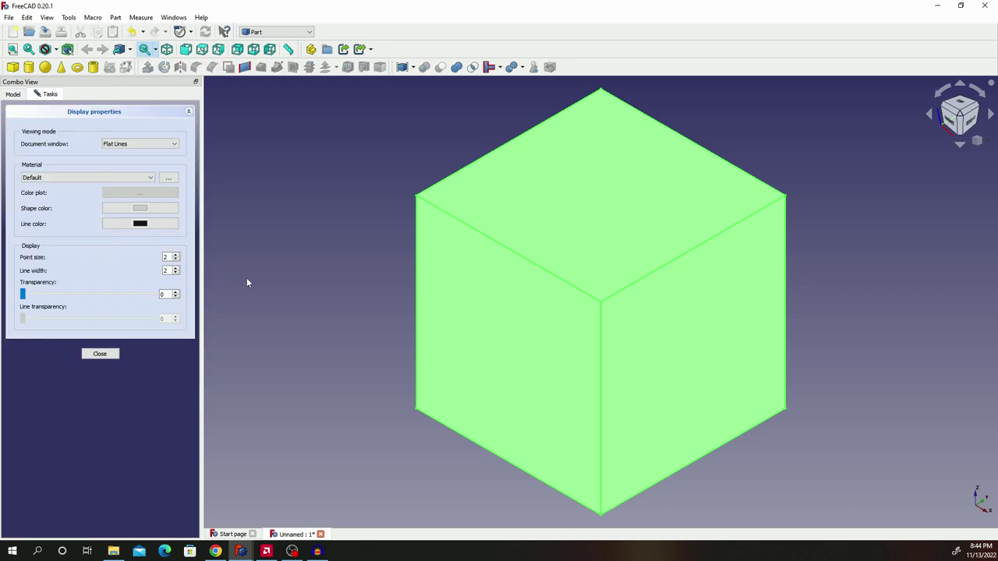
pyautogui.doubleClick(166, 294)
pyautogui.write('80')
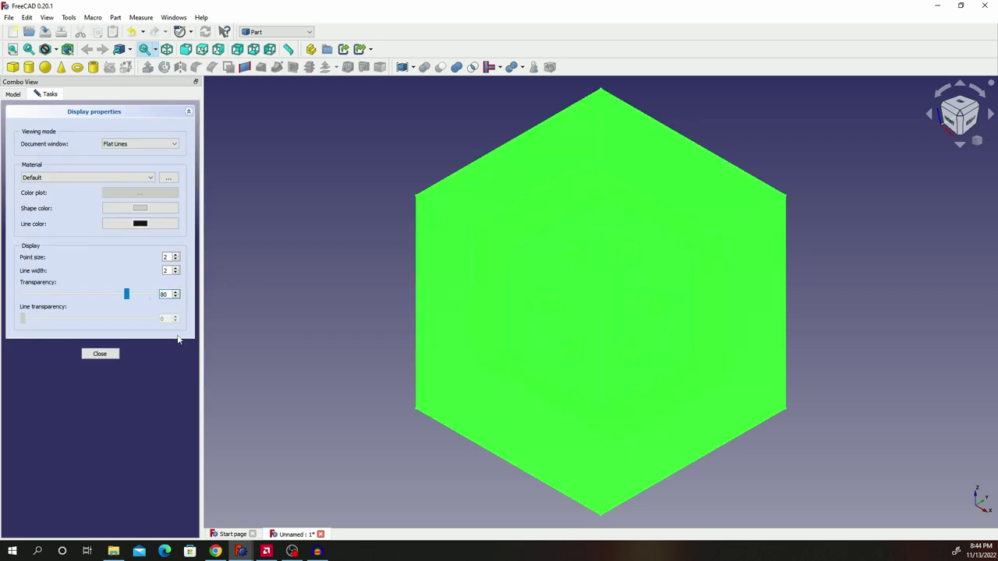
pyautogui.click(109, 355)
pyautogui.click(92, 220)
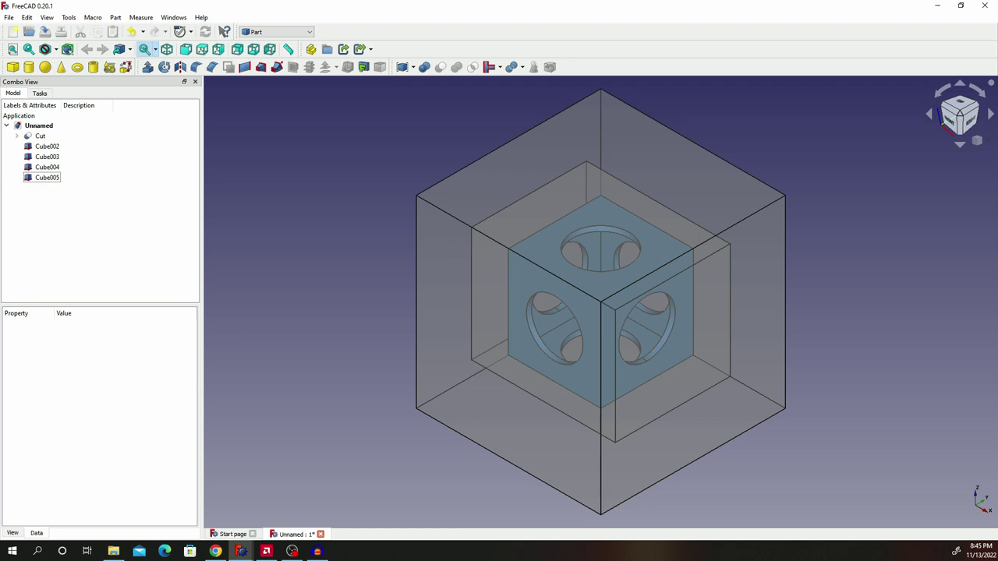
# - Select the original boxes Cube002 and Cube003 together and review their display properties
pyautogui.click(41, 146)
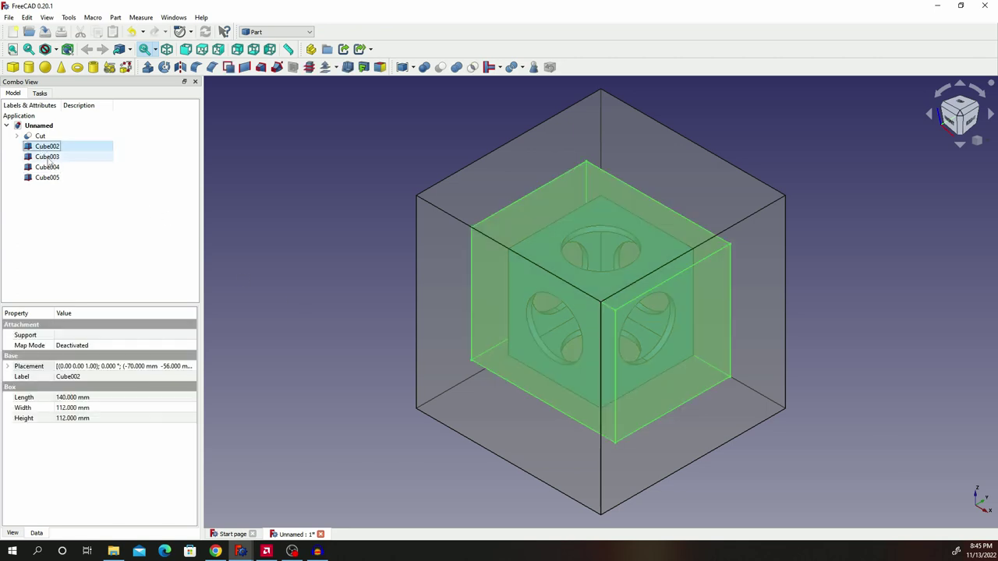
pyautogui.keyDown('ctrl'); pyautogui.click(47, 158); pyautogui.keyUp('ctrl')
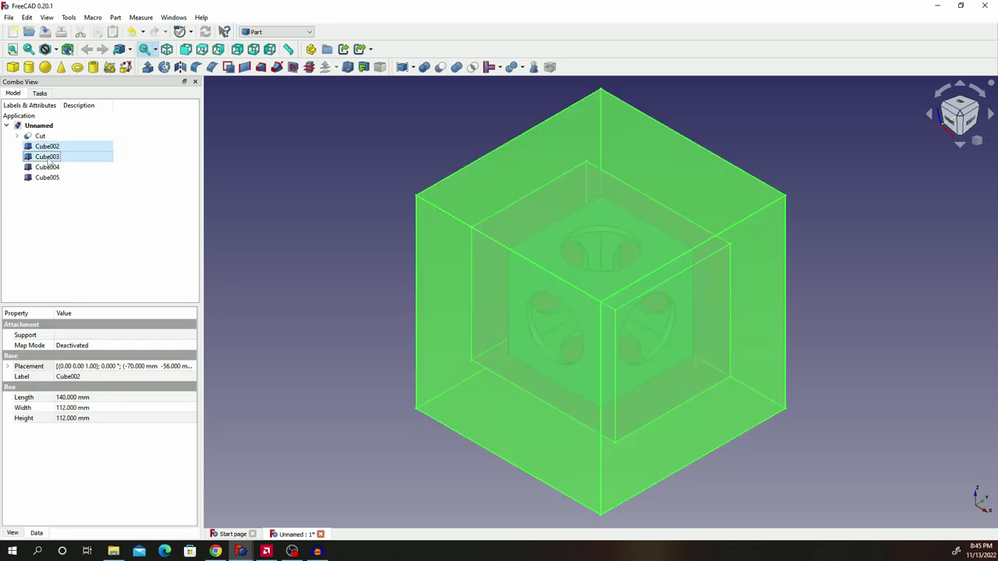
pyautogui.rightClick(49, 161)
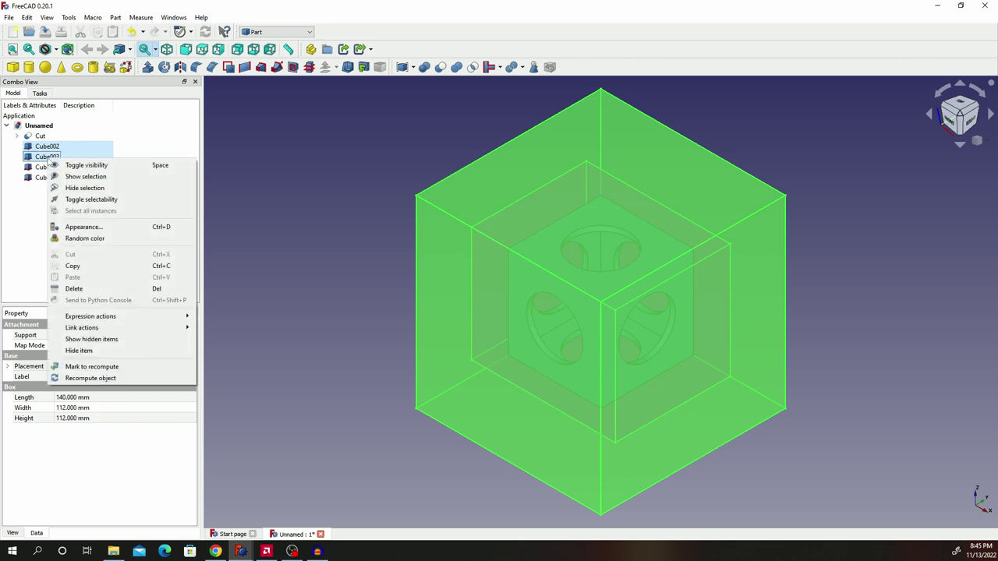
pyautogui.click(71, 226)
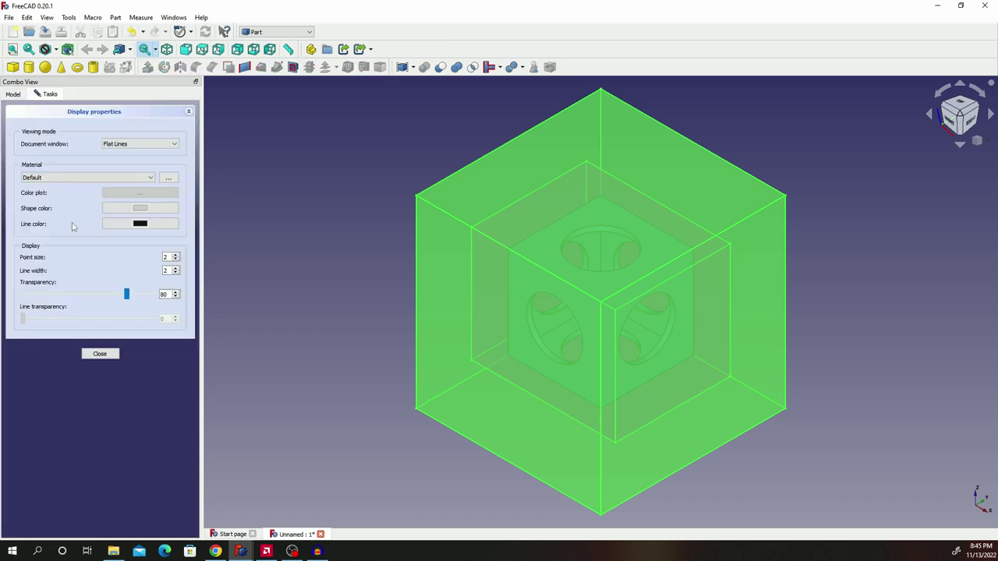
pyautogui.click(114, 353)
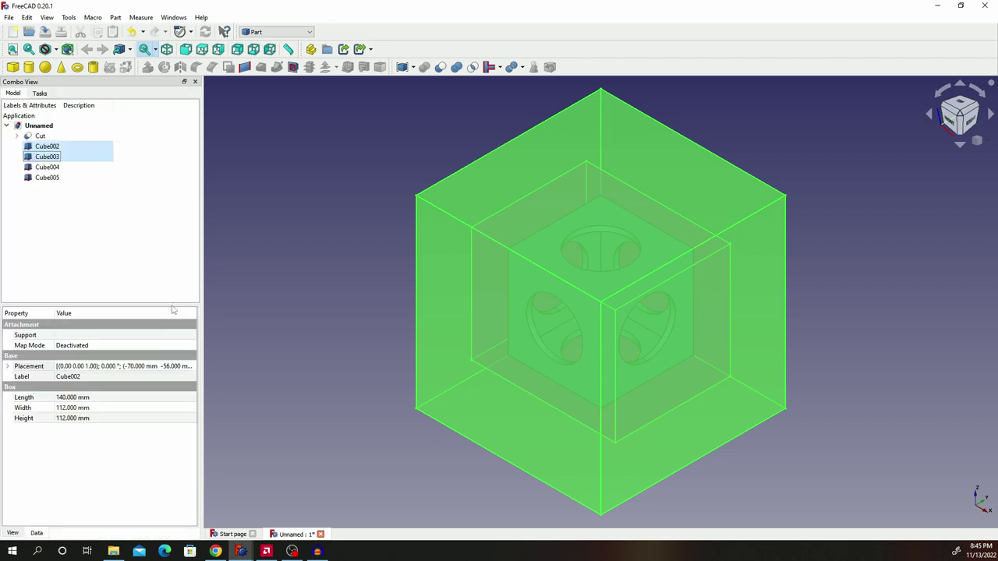
# - Open the placement settings for the selected Cube002 and Cube003 and enable incremental changes
pyautogui.click(191, 368)
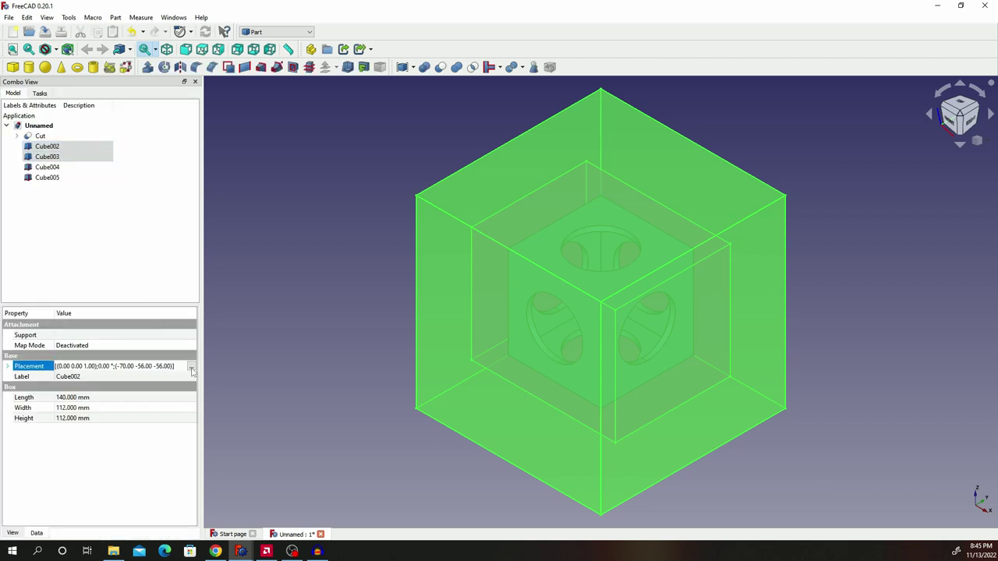
pyautogui.click(191, 367)
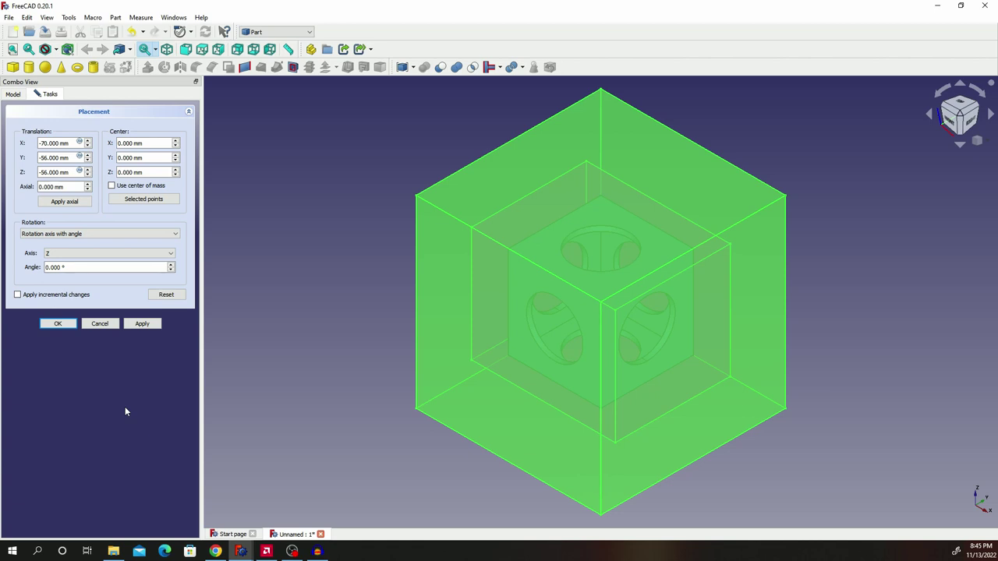
pyautogui.click(18, 296)
pyautogui.click(17, 295)
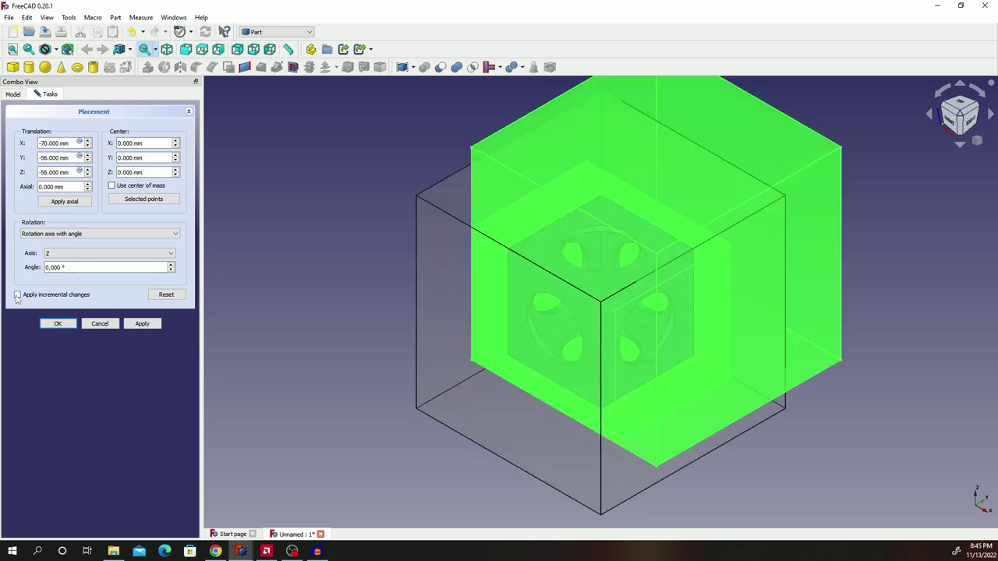
pyautogui.click(17, 295)
# - Rotate Cube002 and Cube003 together by 45° about the X axis and apply the rotation
pyautogui.click(63, 267)
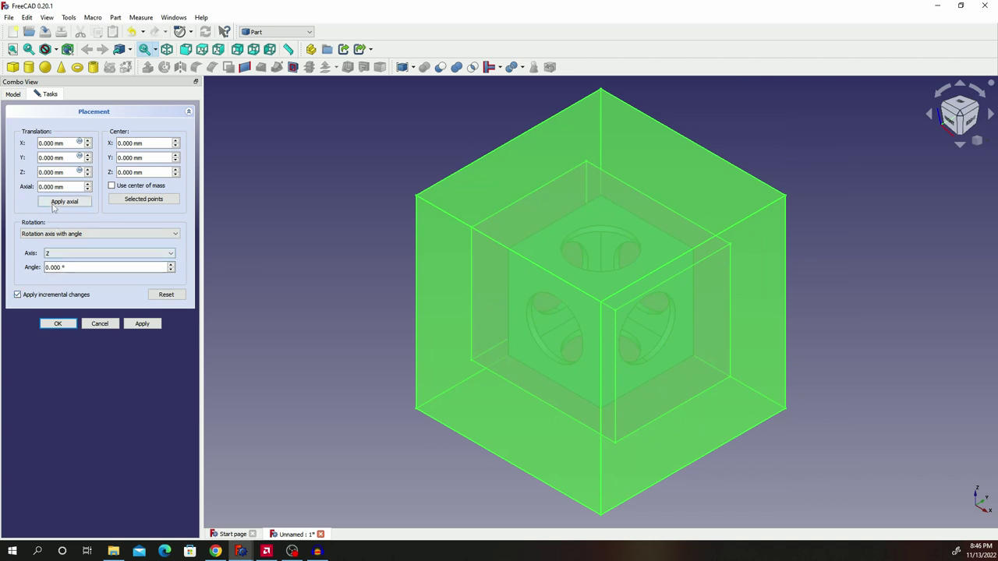
pyautogui.click(87, 258)
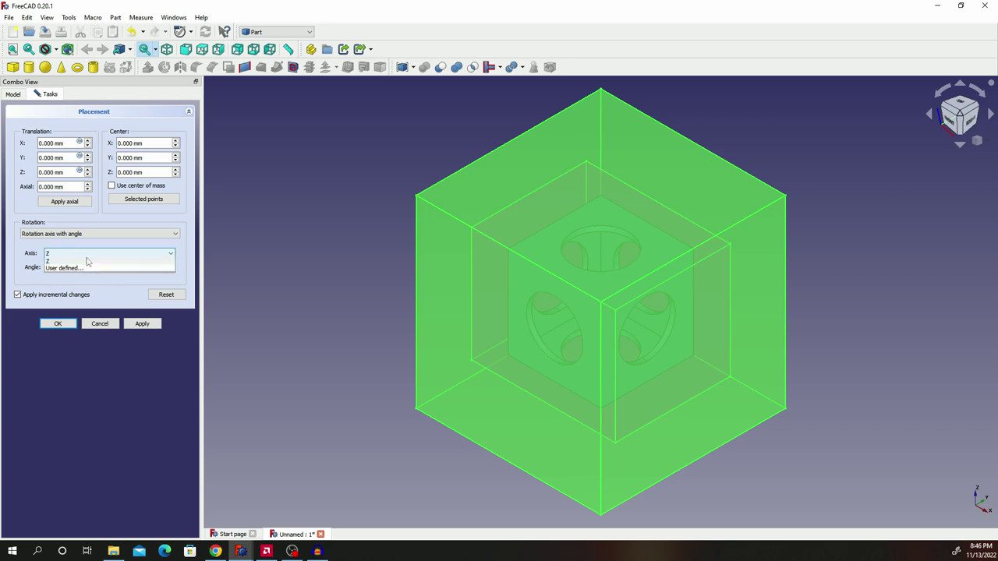
pyautogui.click(75, 263)
pyautogui.click(75, 266)
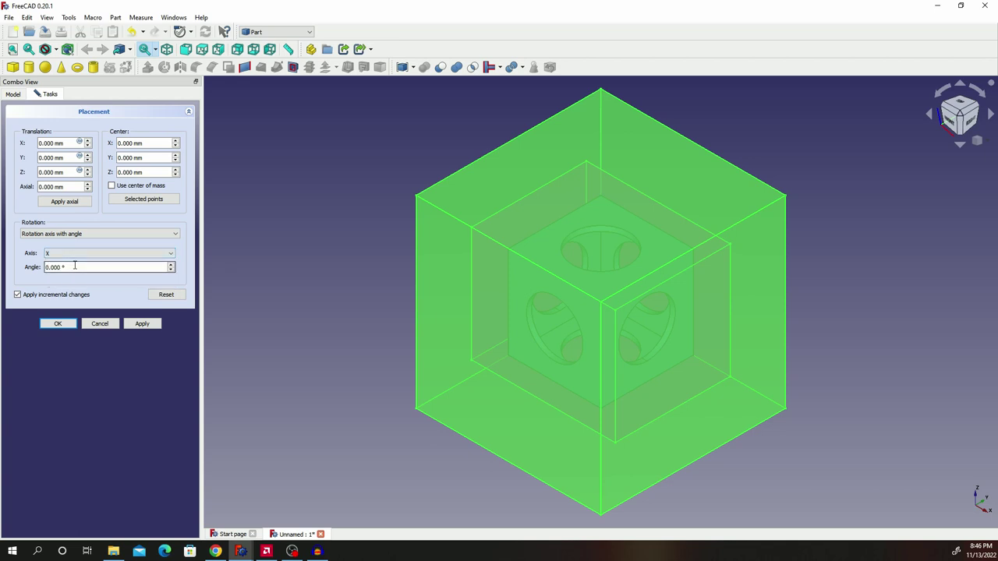
pyautogui.moveTo(75, 266); pyautogui.dragTo(31, 268)
pyautogui.write('45')
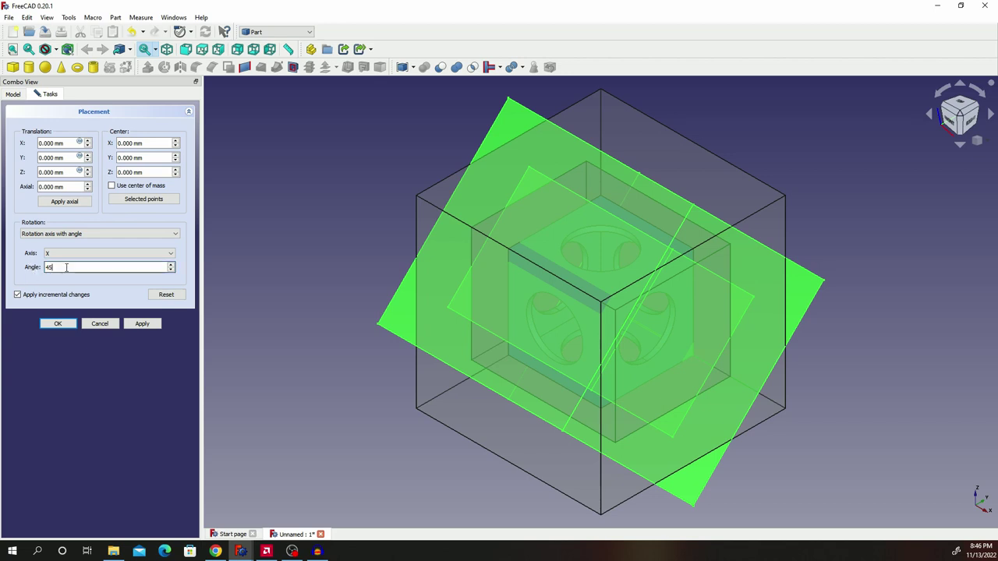
pyautogui.click(141, 325)
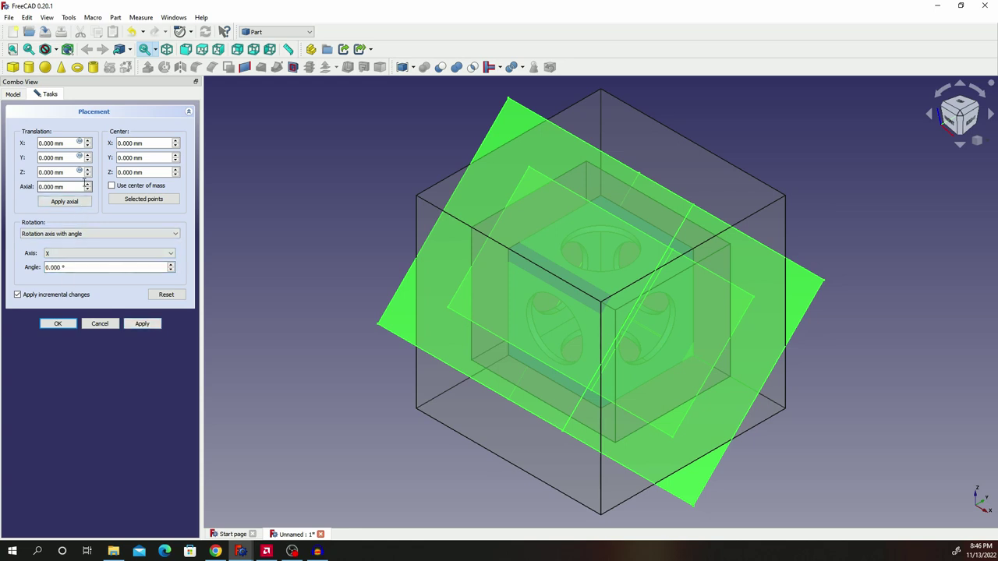
# - Rotate the same two boxes a further 45° about the Z axis and finish the placement
pyautogui.click(84, 255)
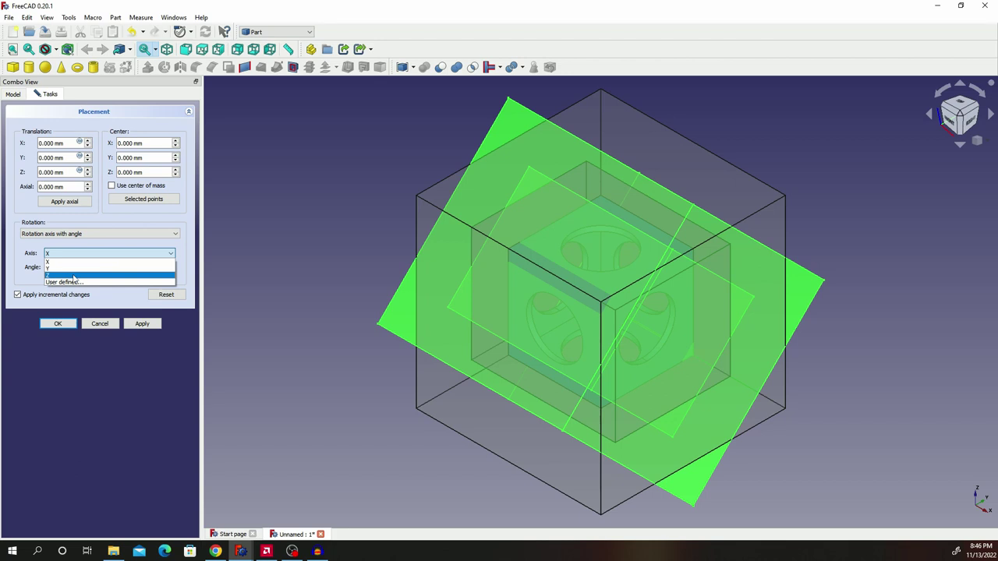
pyautogui.click(73, 278)
pyautogui.moveTo(72, 267); pyautogui.dragTo(9, 265)
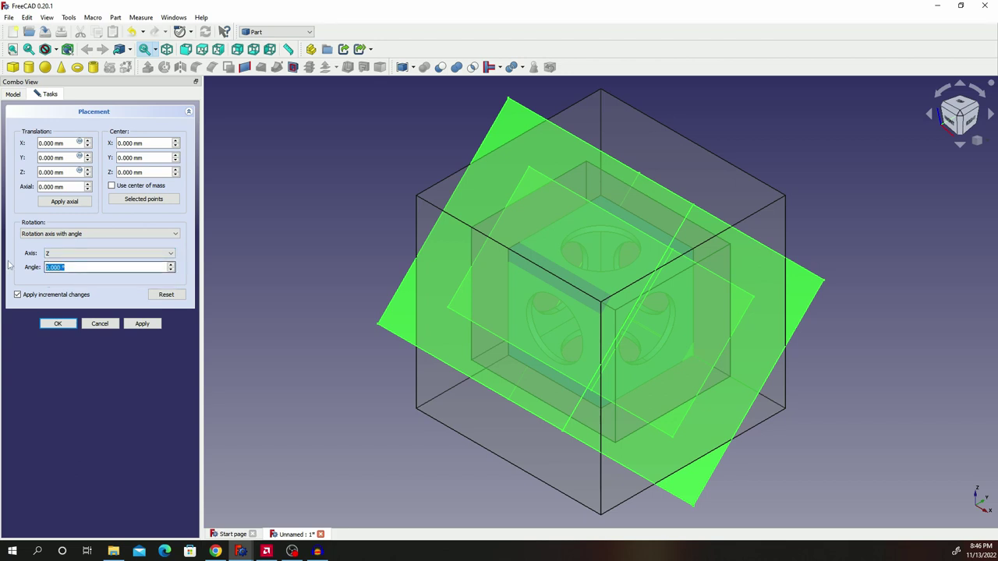
pyautogui.write('45')
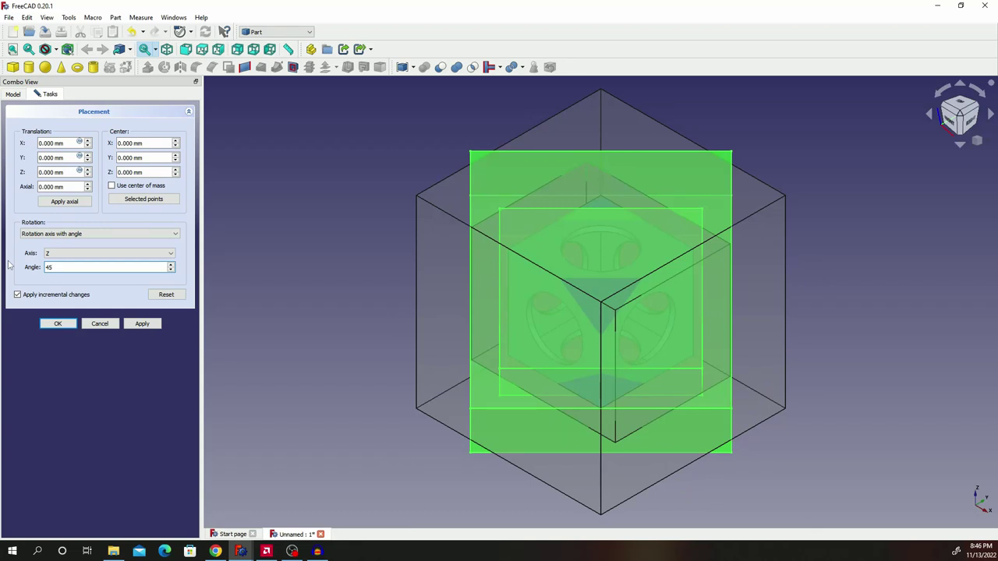
pyautogui.click(143, 324)
pyautogui.click(57, 323)
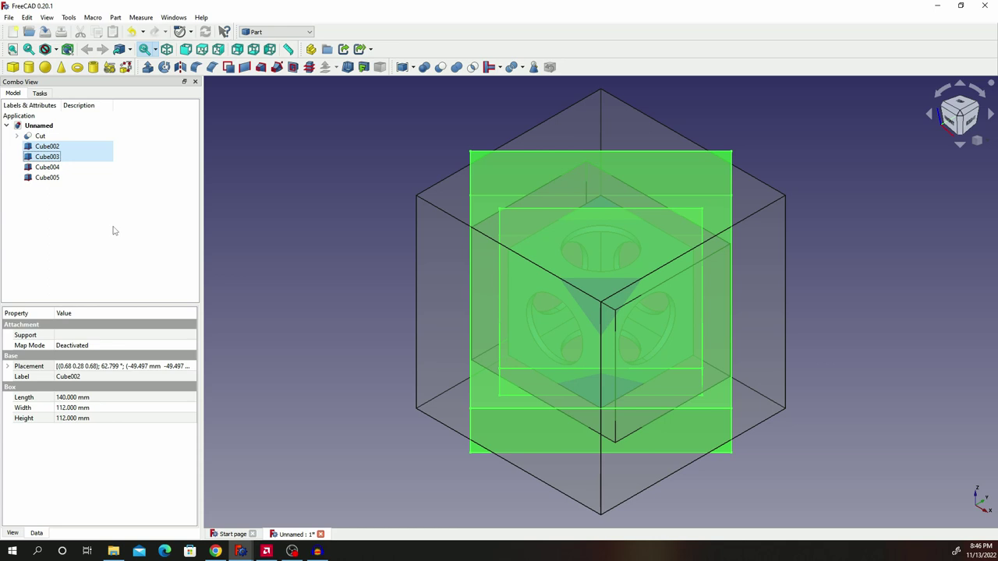
# - Subtract the rotated 140 x 112 x 112 mm box Cube002 from the rotated 180 mm Cube003 with a Boolean cut
pyautogui.click(114, 178)
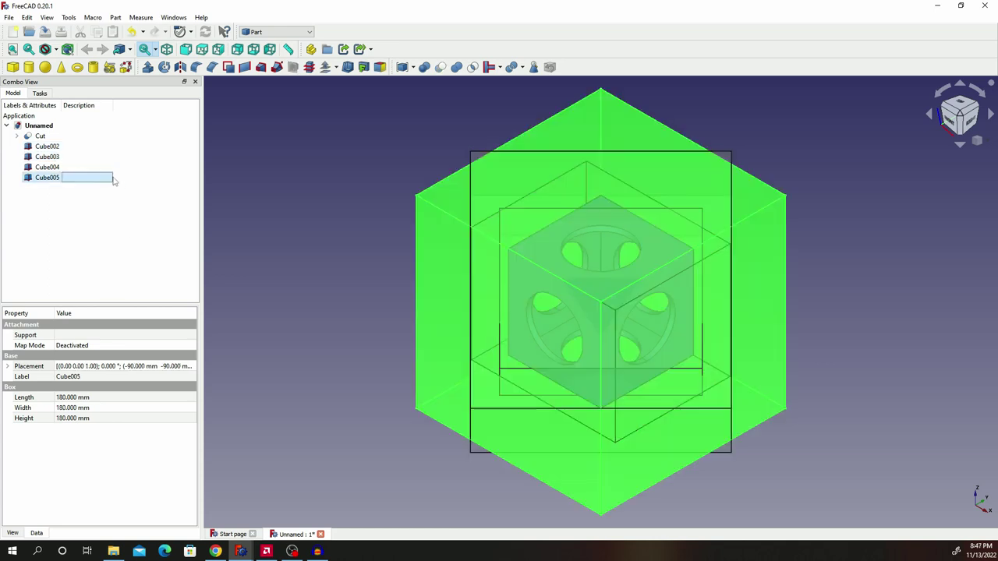
pyautogui.click(69, 240)
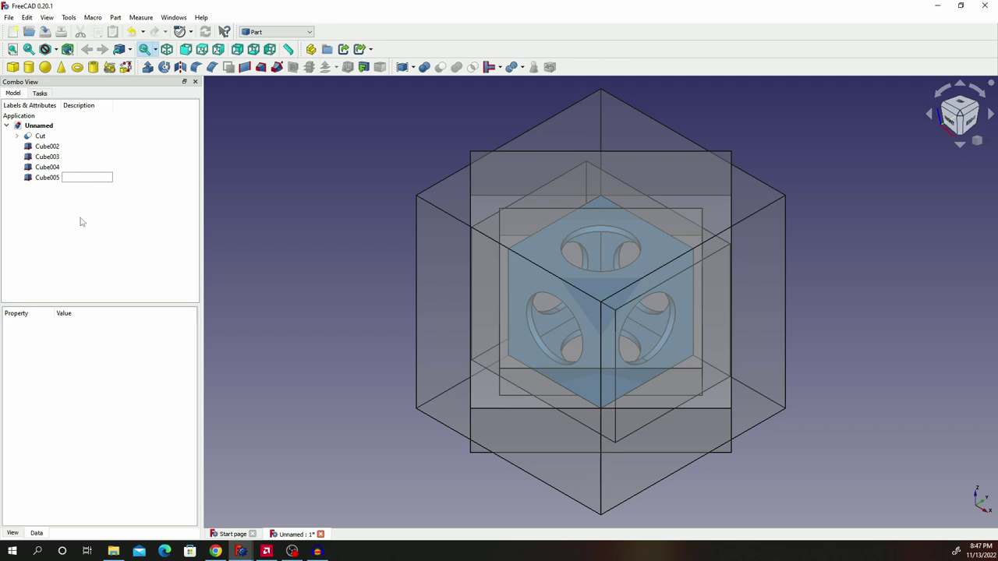
pyautogui.click(51, 159)
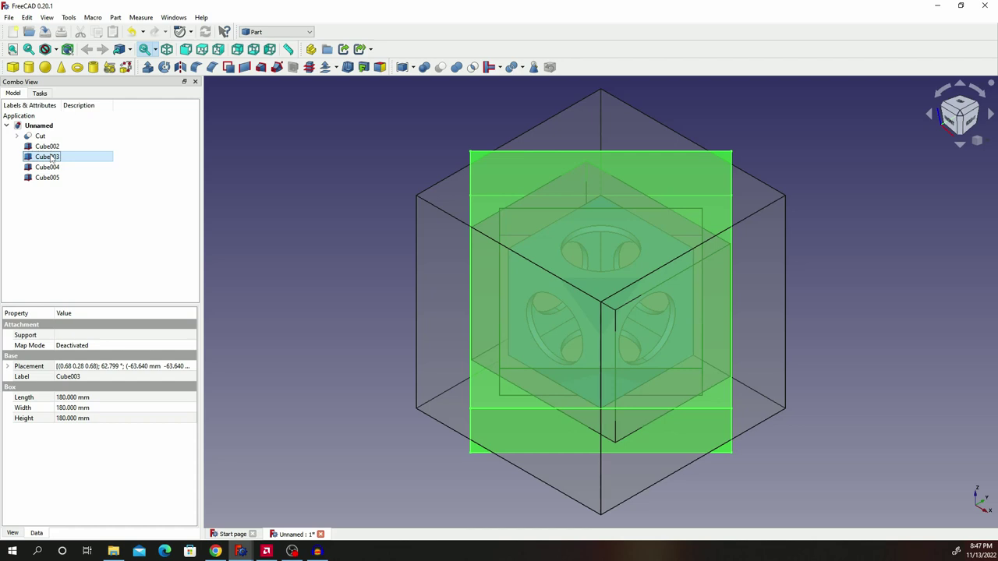
pyautogui.keyDown('ctrl'); pyautogui.click(60, 149); pyautogui.keyUp('ctrl')
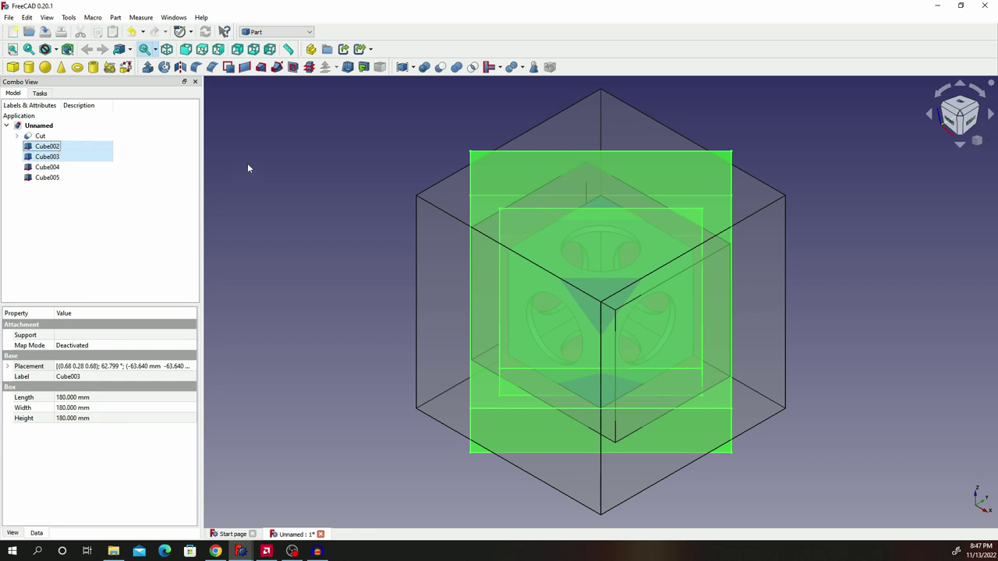
pyautogui.click(440, 68)
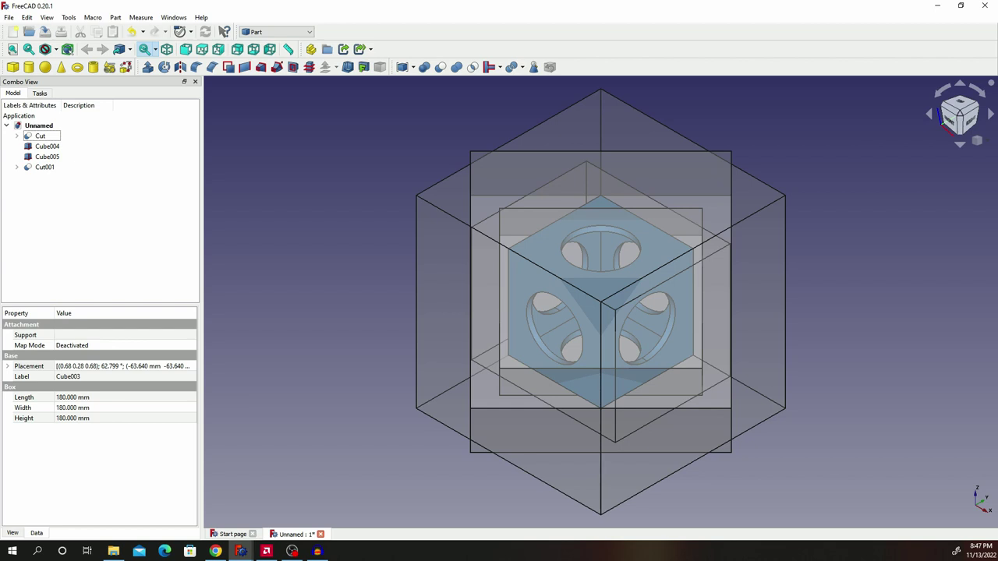
# - Hide Cube004, Cube005 and Cut001 so that only the hollow cube with round openings is displayed
pyautogui.click(55, 147)
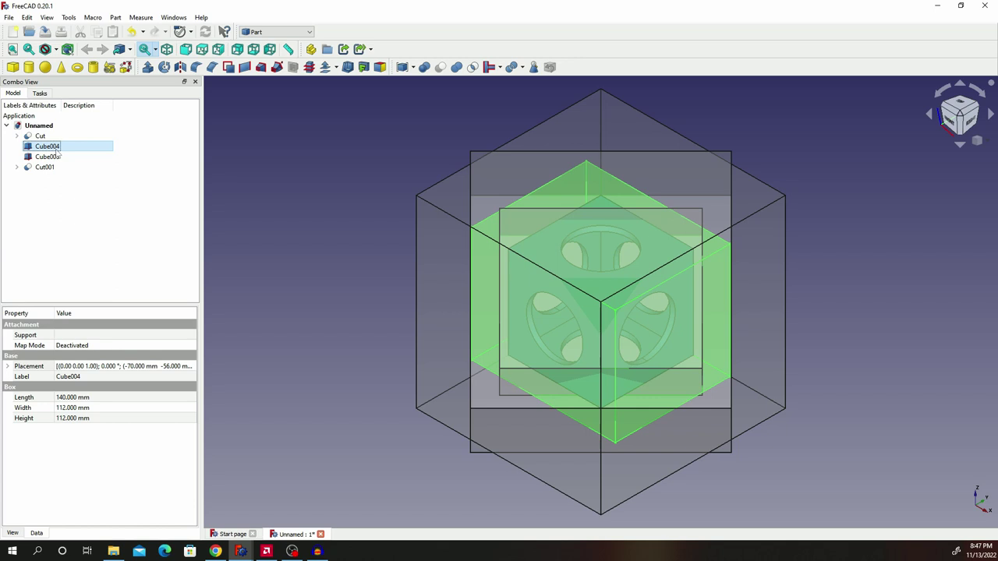
pyautogui.keyDown('ctrl'); pyautogui.click(57, 158); pyautogui.keyUp('ctrl')
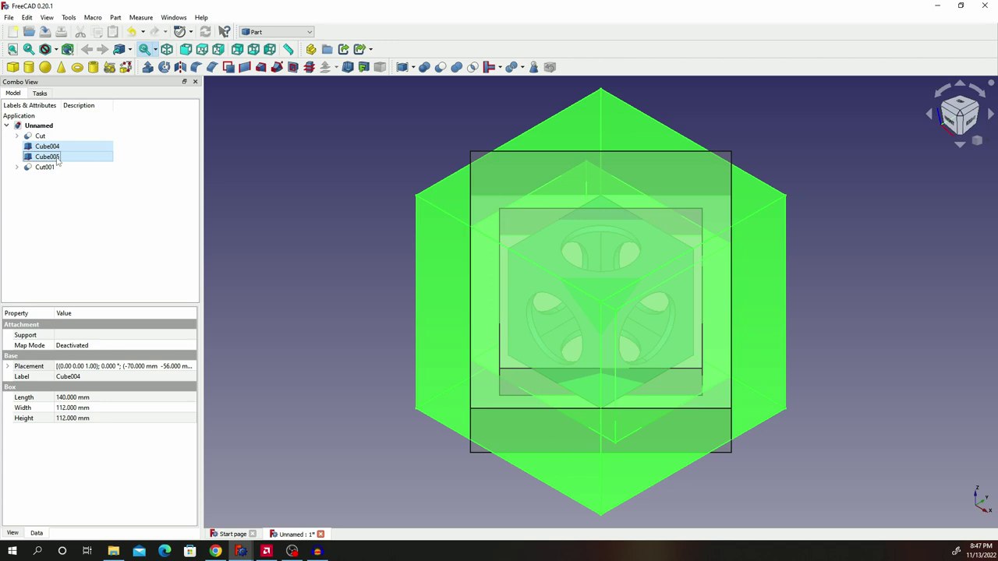
pyautogui.press('space')
pyautogui.click(52, 167)
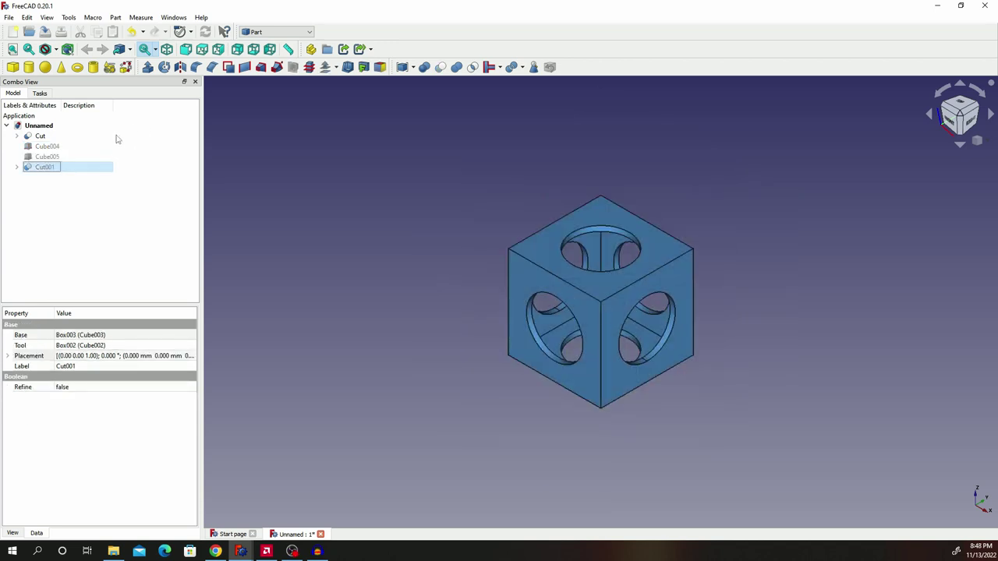
# - Cut the unrotated 140 x 112 x 112 mm box Cube004 out of the 180 mm box Cube005
pyautogui.click(43, 147)
pyautogui.keyDown('ctrl'); pyautogui.click(46, 157); pyautogui.keyUp('ctrl')
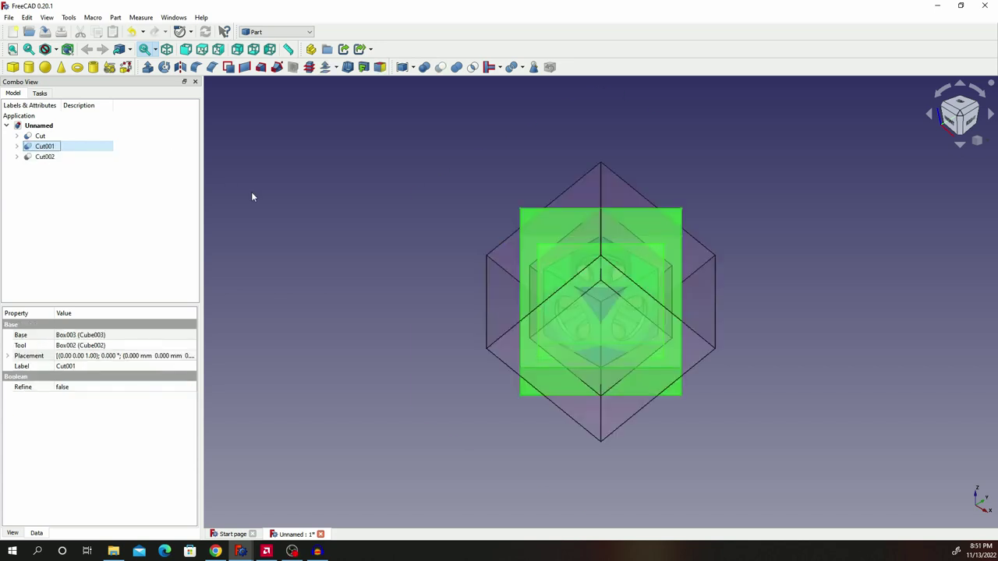
pyautogui.click(161, 244)
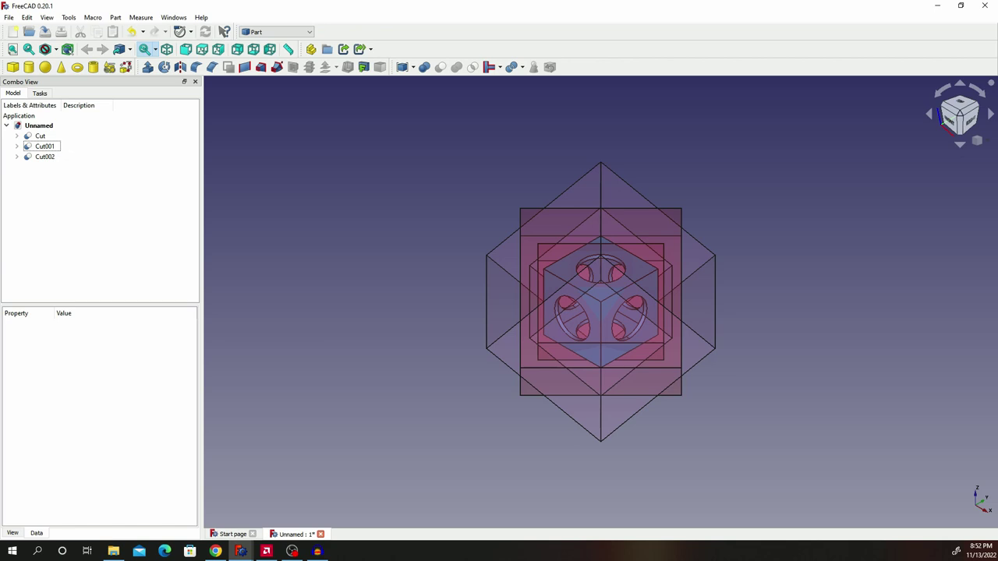
# - Subtract the rotated hollow box Cut001 from the hollow cube Cut to trim its corners
pyautogui.click(40, 136)
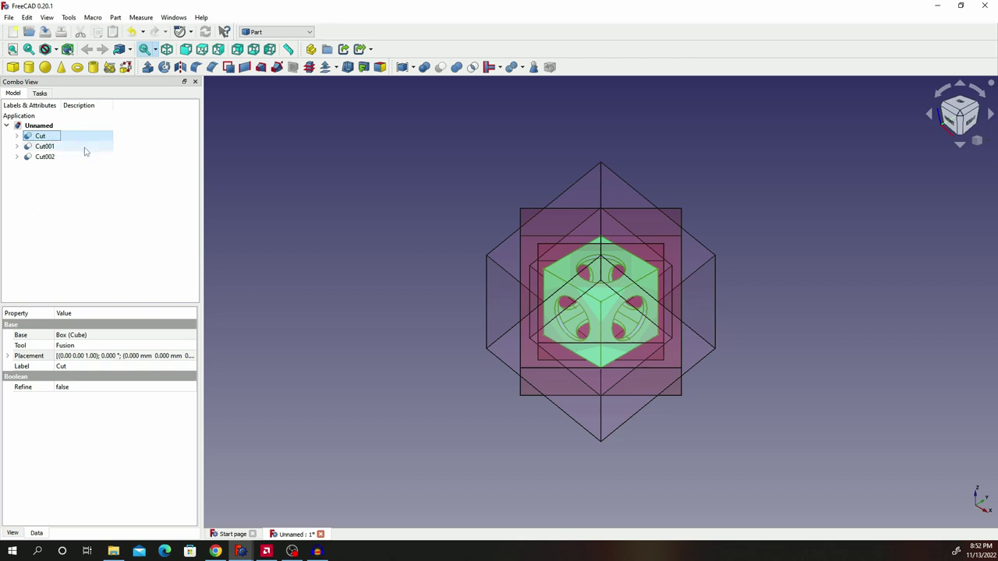
pyautogui.keyDown('ctrl'); pyautogui.click(51, 148); pyautogui.keyUp('ctrl')
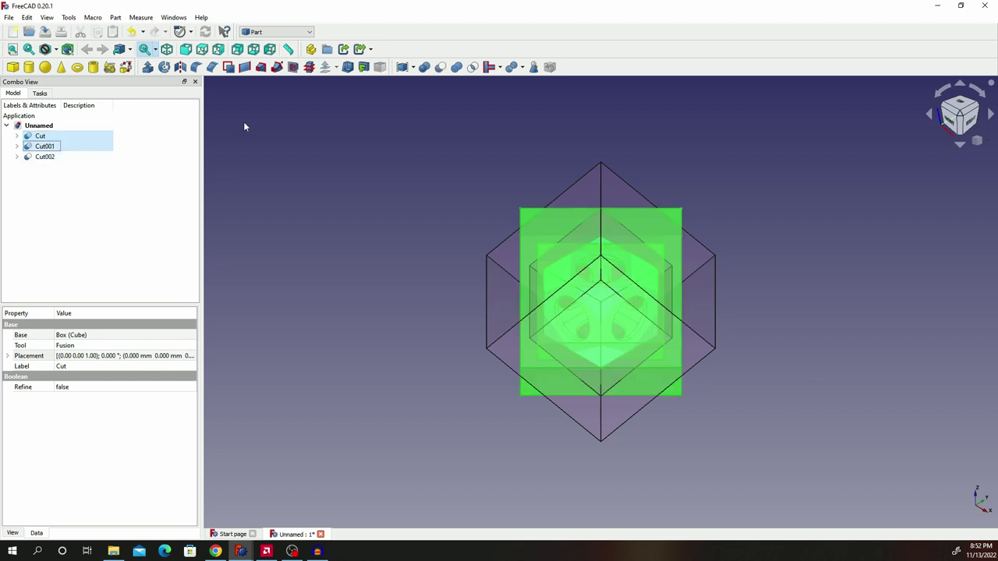
pyautogui.click(440, 67)
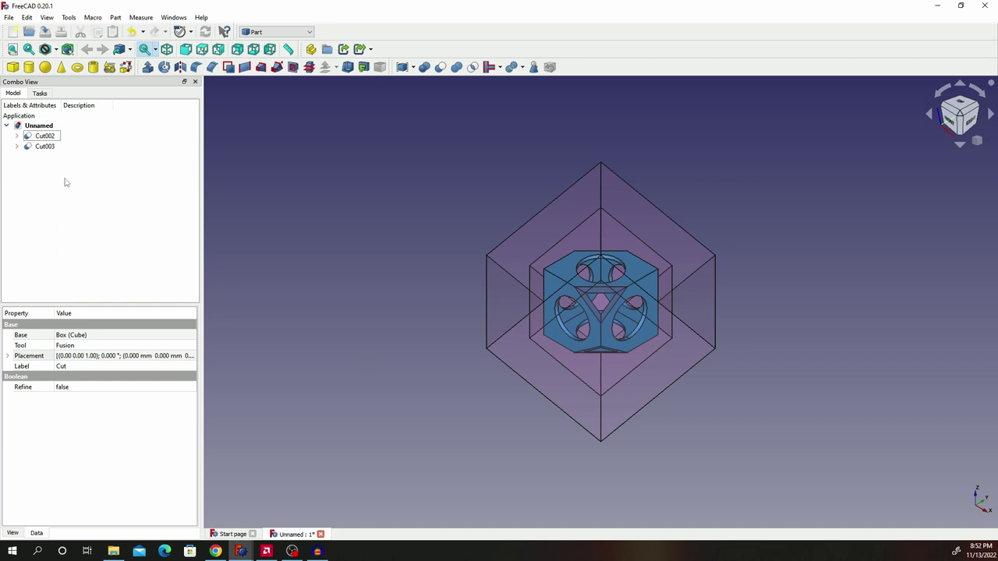
# - Subtract the unrotated hollow box Cut002 from the trimmed cube Cut003 with a Boolean cut
pyautogui.click(47, 147)
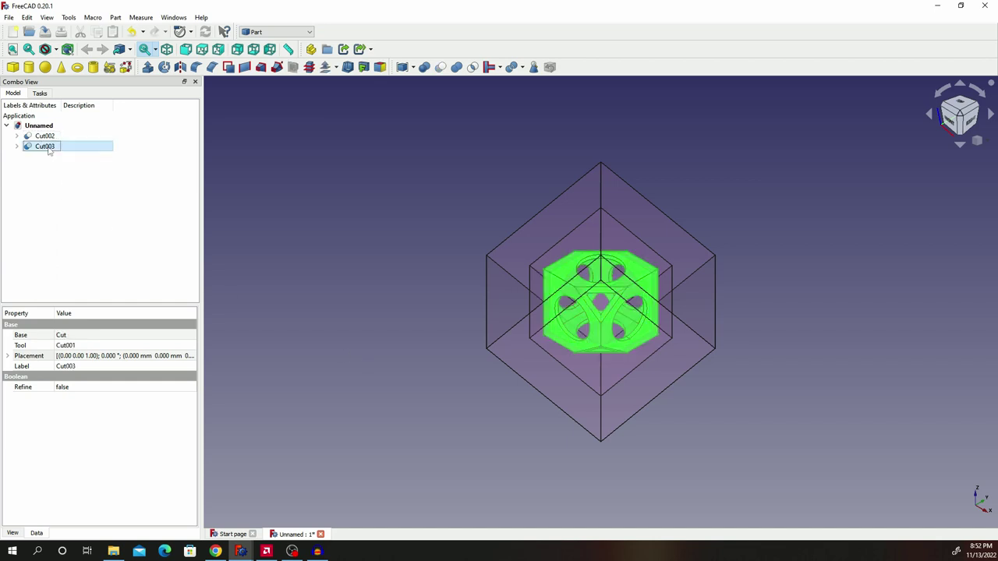
pyautogui.keyDown('ctrl'); pyautogui.click(53, 137); pyautogui.keyUp('ctrl')
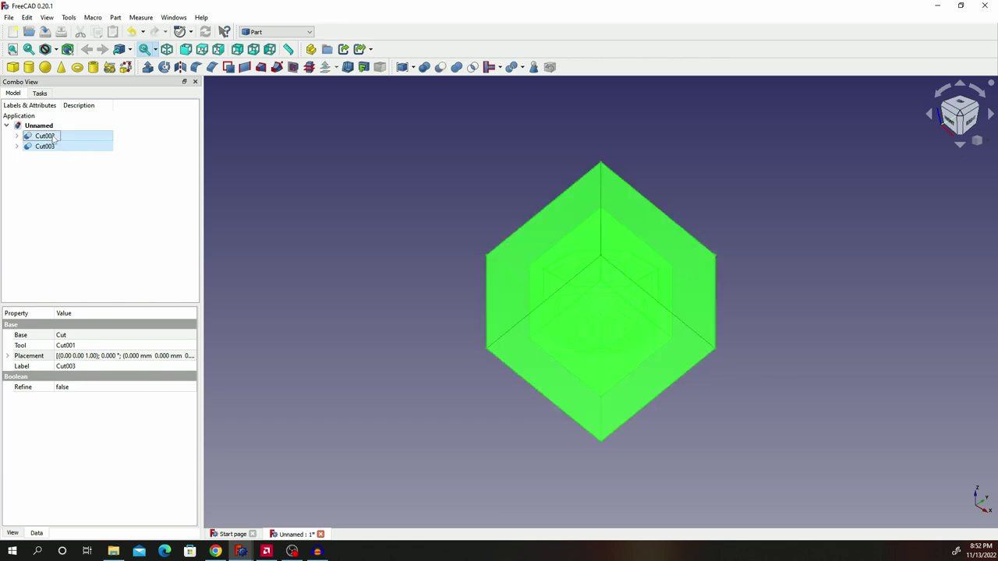
pyautogui.click(440, 68)
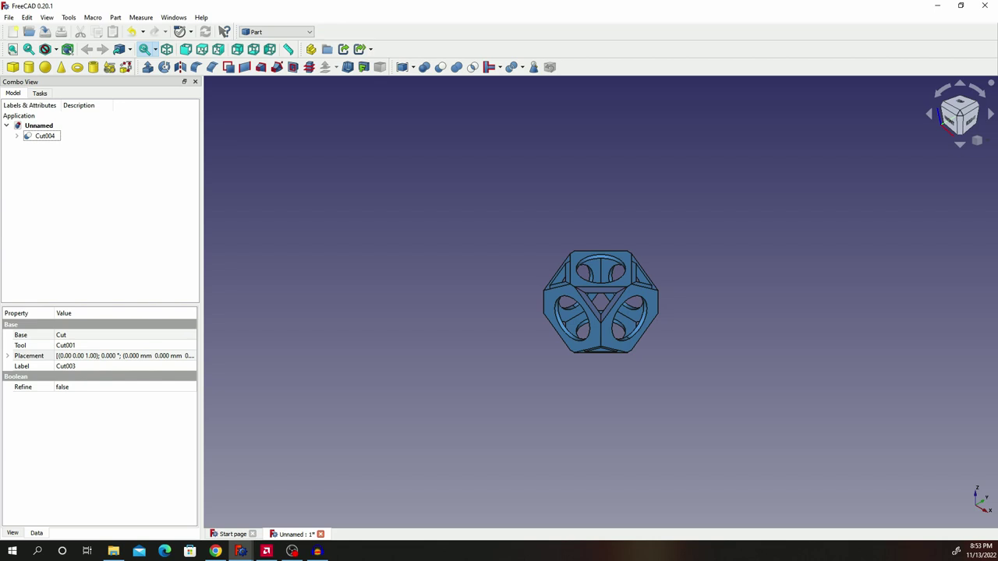
# - Fillet all edges of the trimmed body Cut004 with a constant radius of 1 mm
pyautogui.scroll(6, 654, 290)
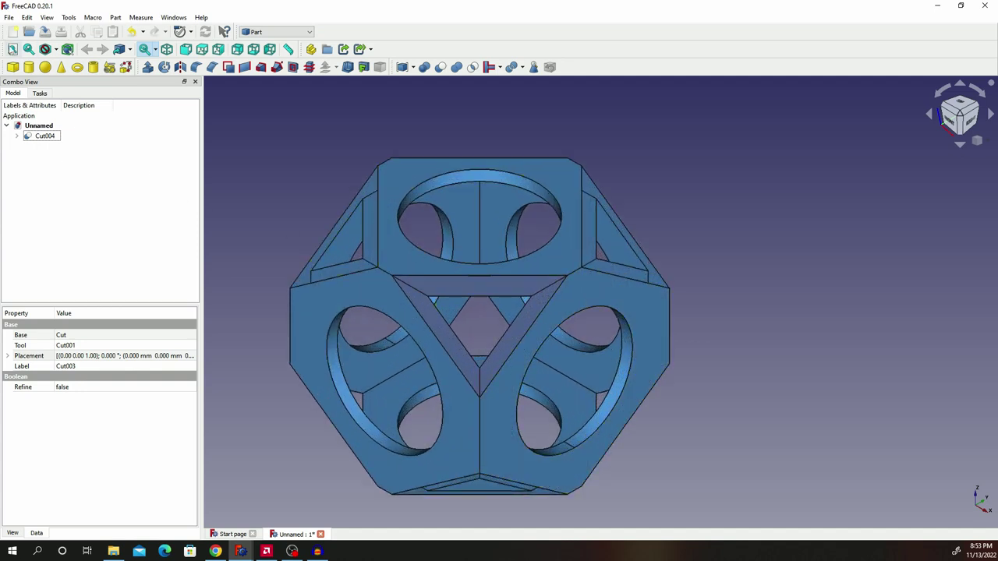
pyautogui.click(12, 49)
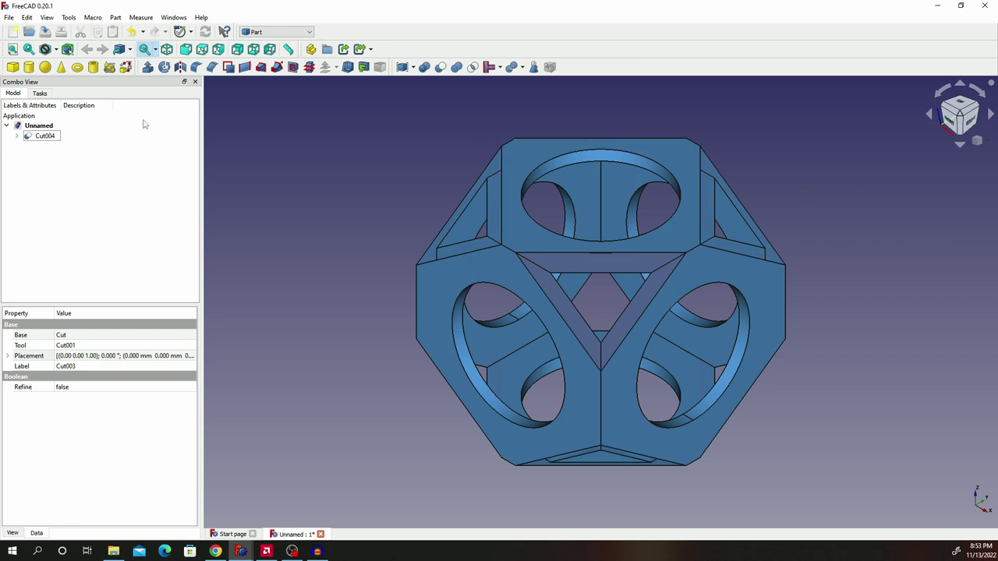
pyautogui.click(45, 135)
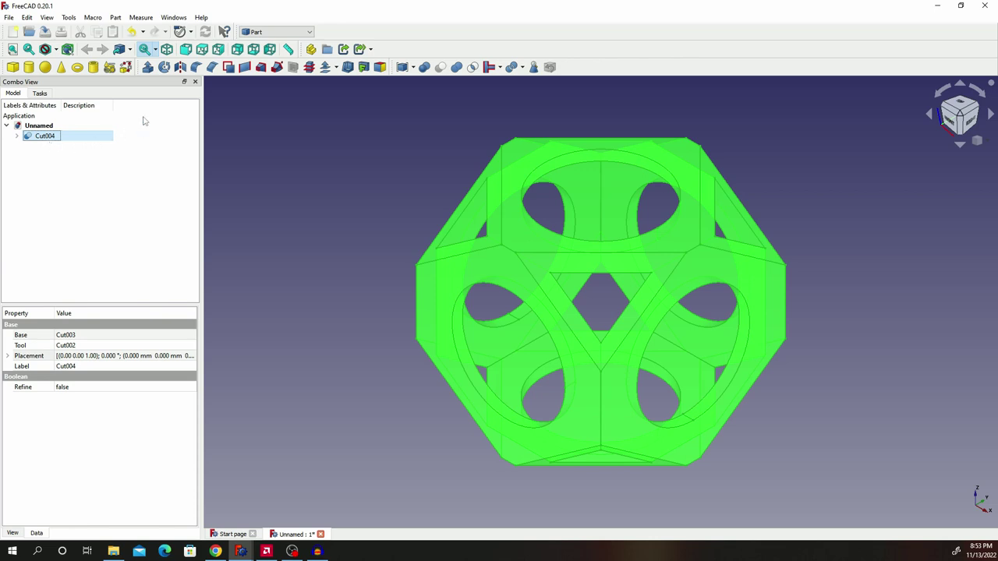
pyautogui.click(196, 67)
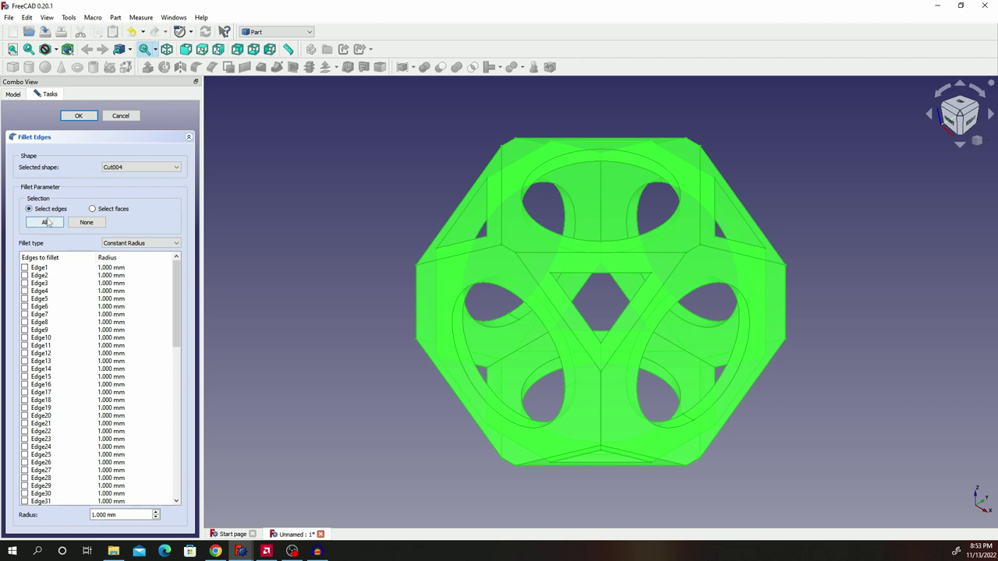
pyautogui.click(46, 223)
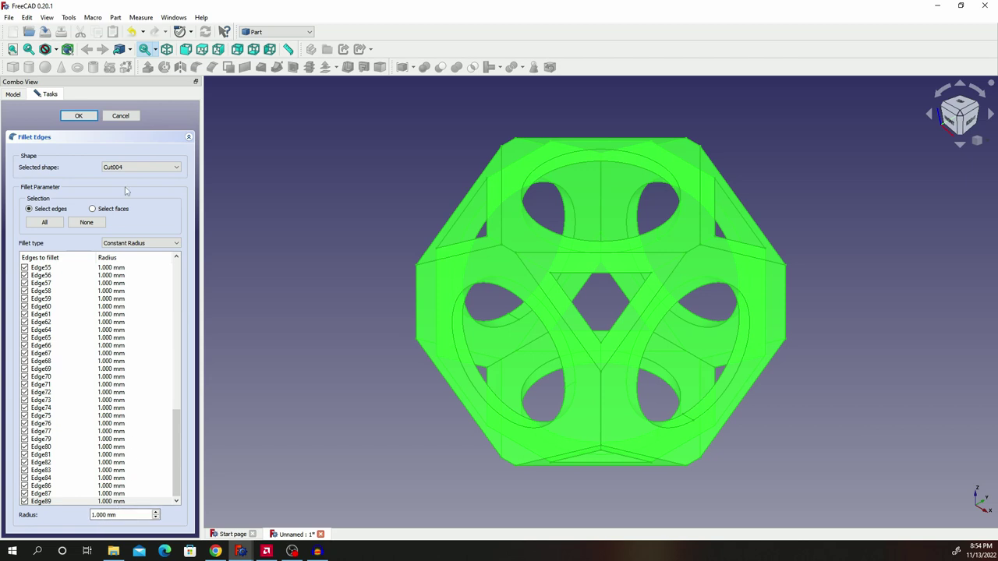
pyautogui.click(81, 114)
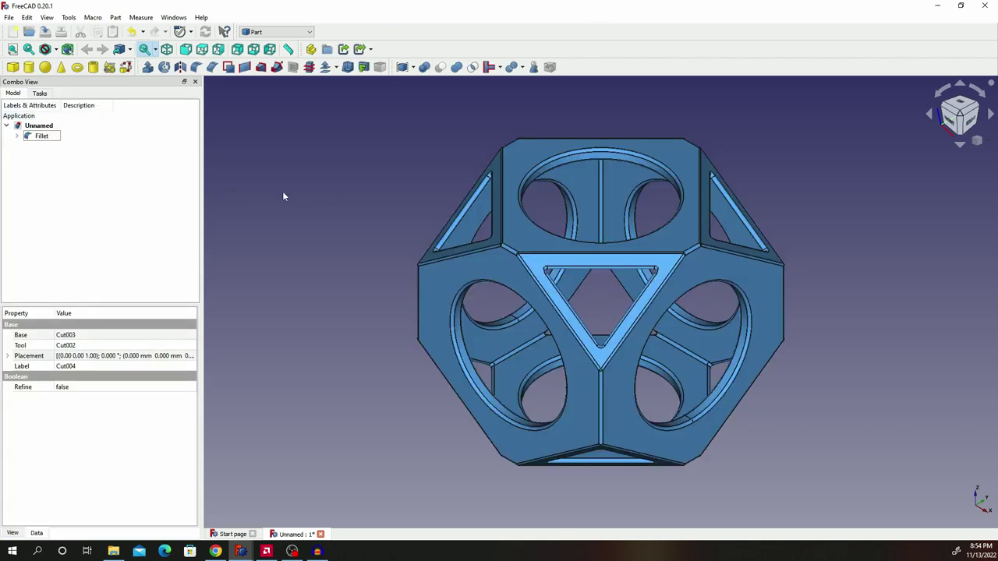
# - Inspect the filleted body's rounded edges, circular openings and triangular corner windows from an angled view and at close range
pyautogui.click(333, 188)
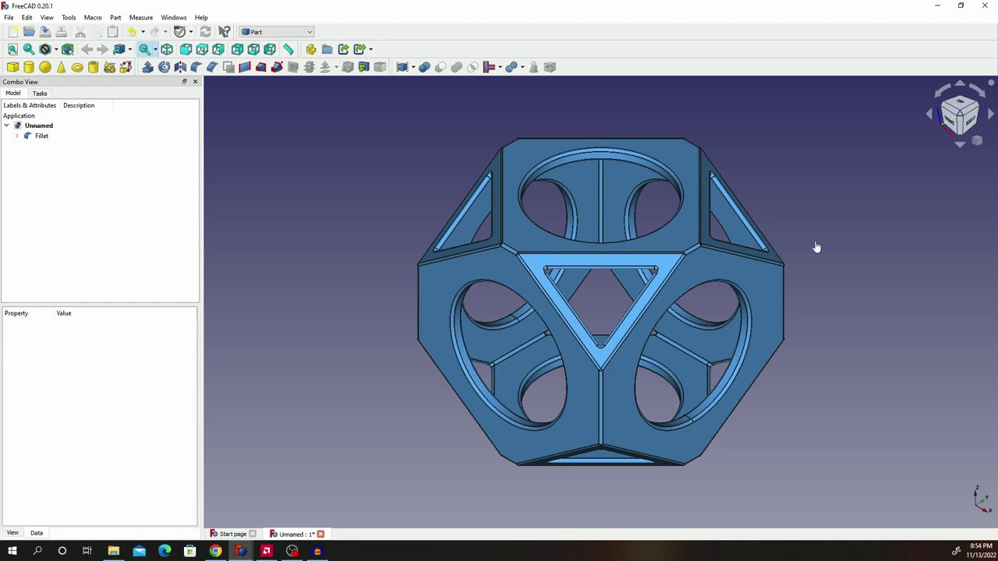
pyautogui.moveTo(858, 203); pyautogui.dragTo(815, 197, button='middle')
pyautogui.scroll(-3, 814, 196)
pyautogui.scroll(5, 820, 193)
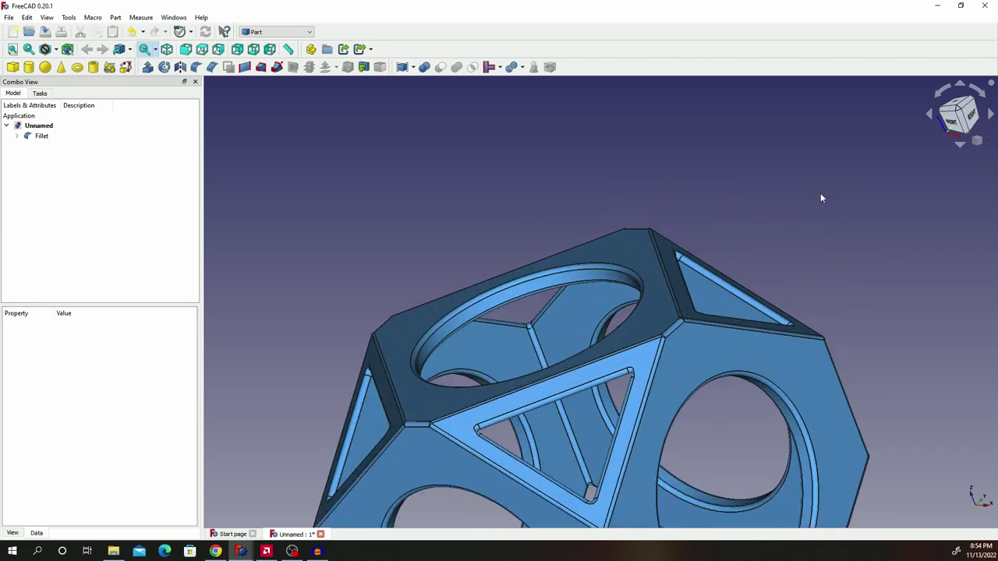
pyautogui.scroll(-4, 820, 193)
pyautogui.scroll(1, 724, 134)
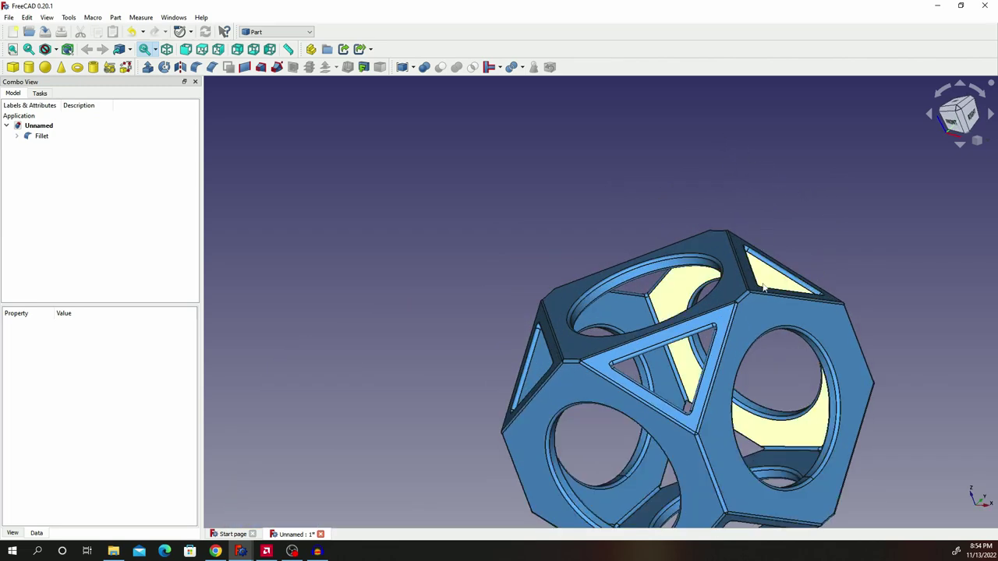
pyautogui.scroll(-3, 792, 249)
pyautogui.scroll(4, 849, 405)
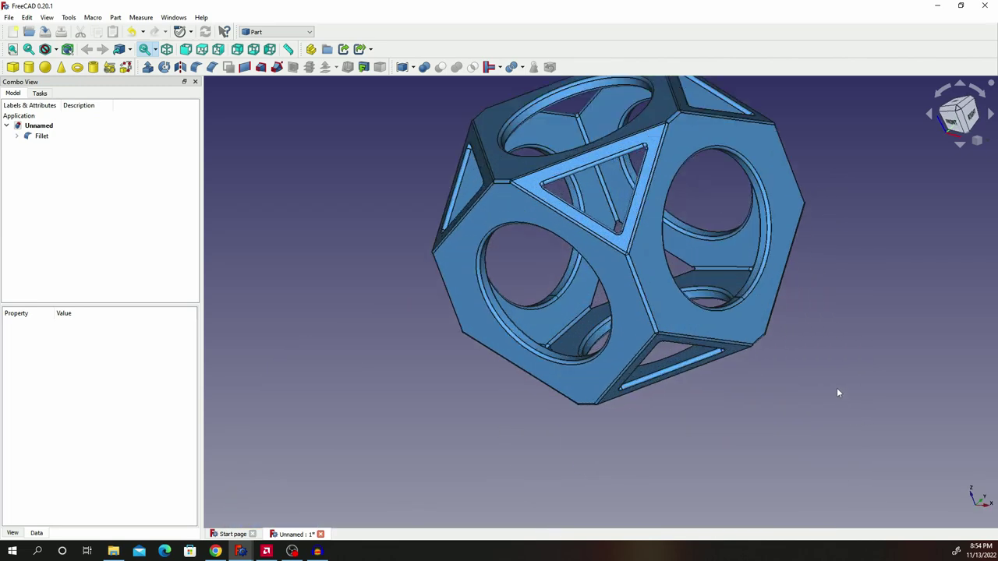
pyautogui.scroll(-4, 831, 376)
pyautogui.scroll(1, 810, 335)
pyautogui.scroll(4, 793, 296)
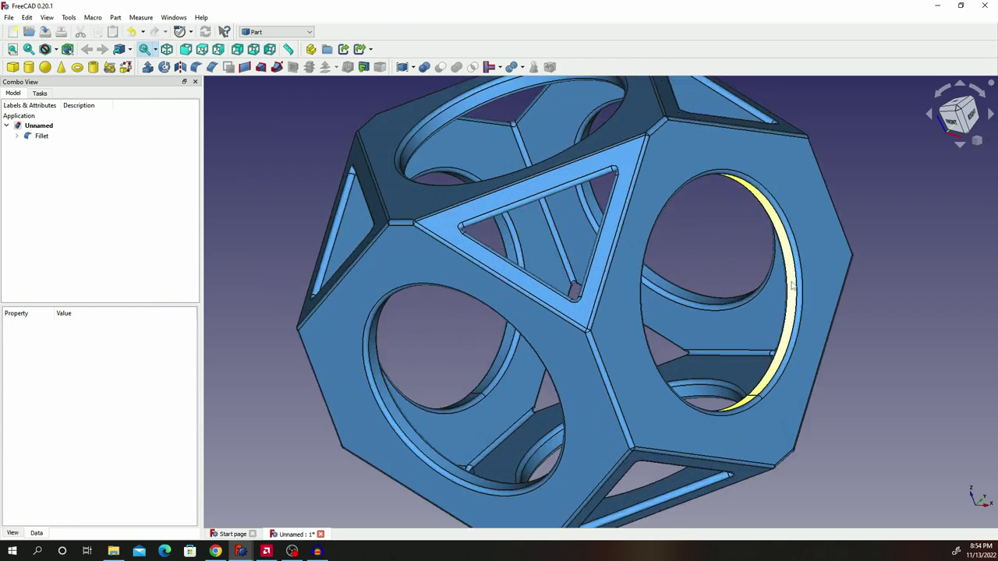
pyautogui.scroll(-3, 749, 234)
pyautogui.scroll(4, 712, 168)
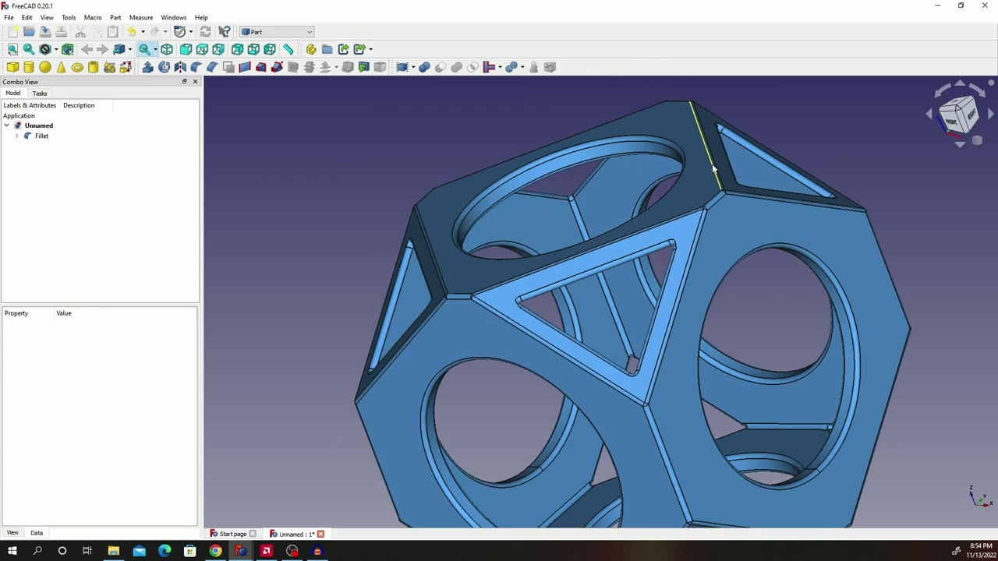
pyautogui.scroll(-3, 712, 168)
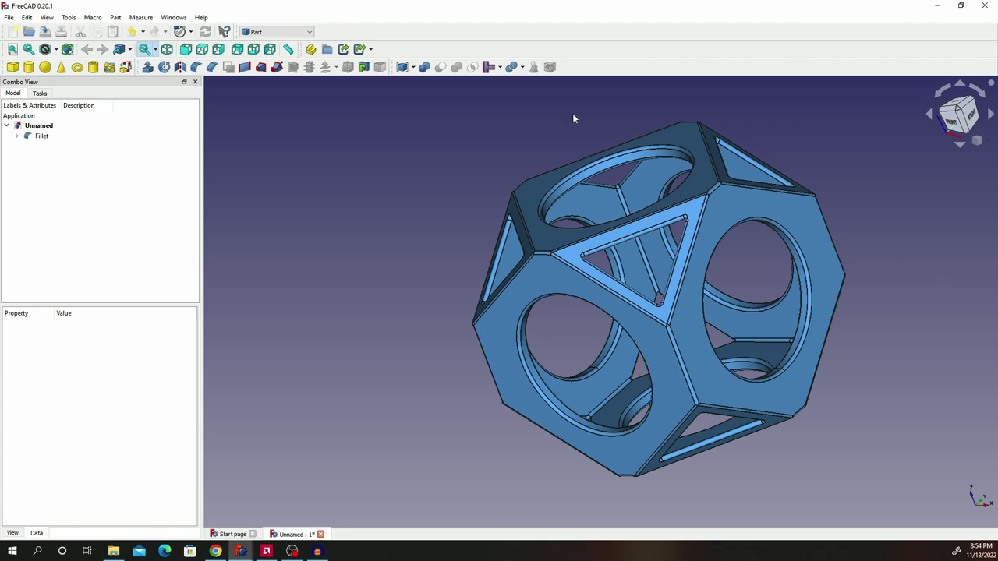
pyautogui.hotkey('alt', 'Tab')
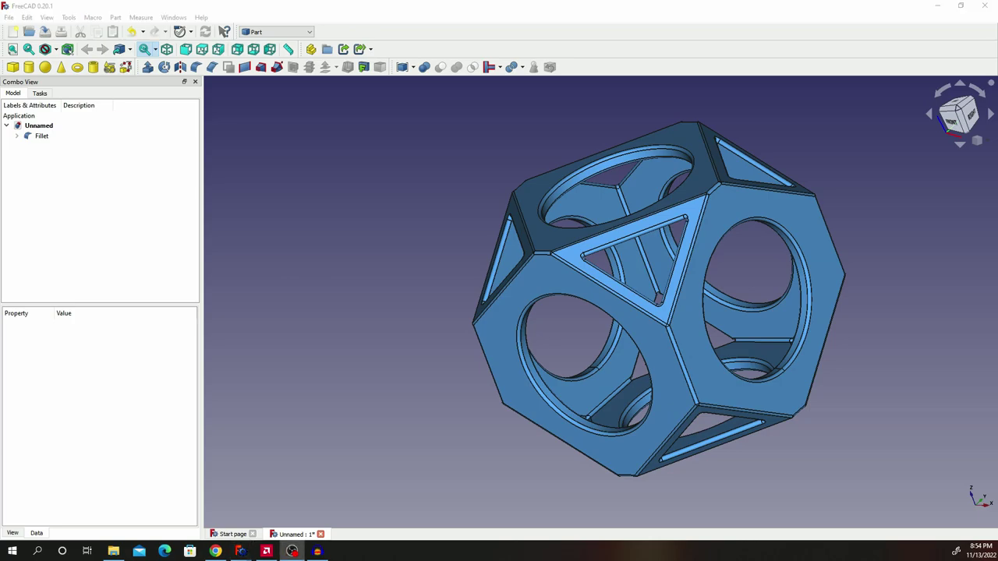